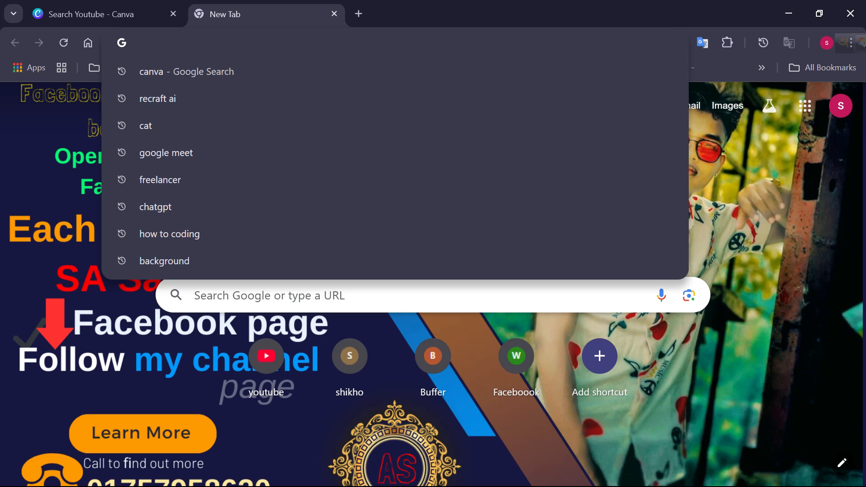
Search Google for "youtube cover thumbnail size"
{"action": "type", "text": "y"}
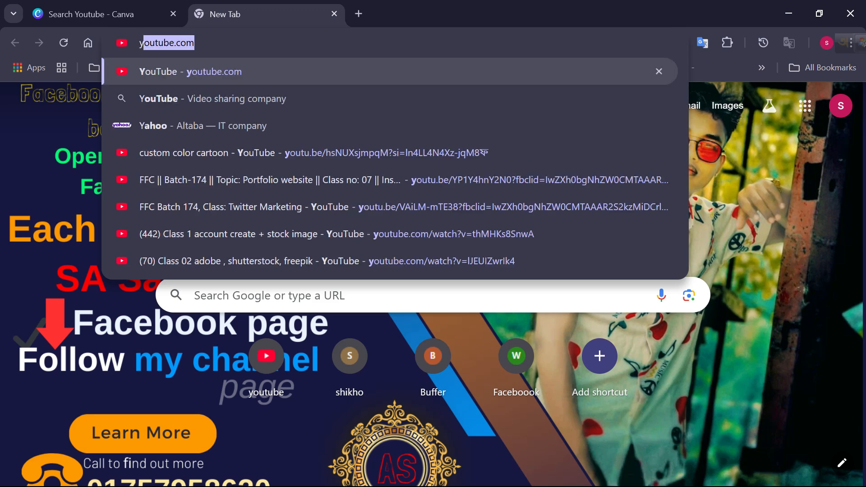
{"action": "type", "text": "o"}
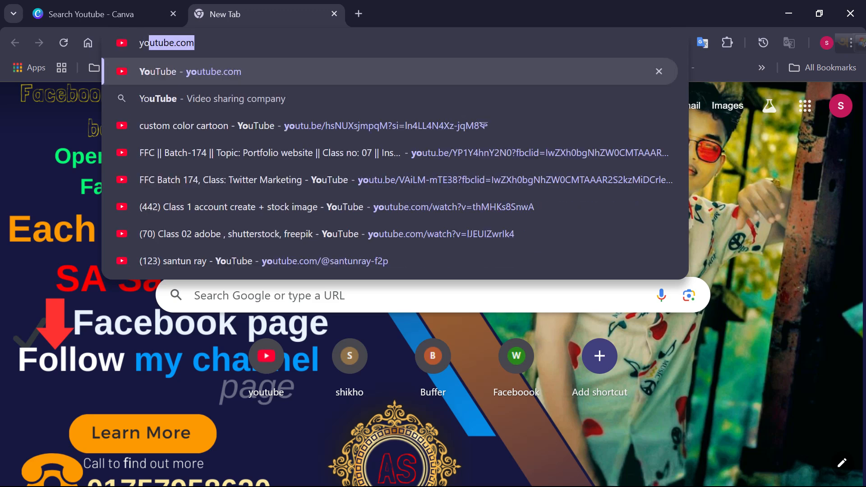
{"action": "type", "text": "utub"}
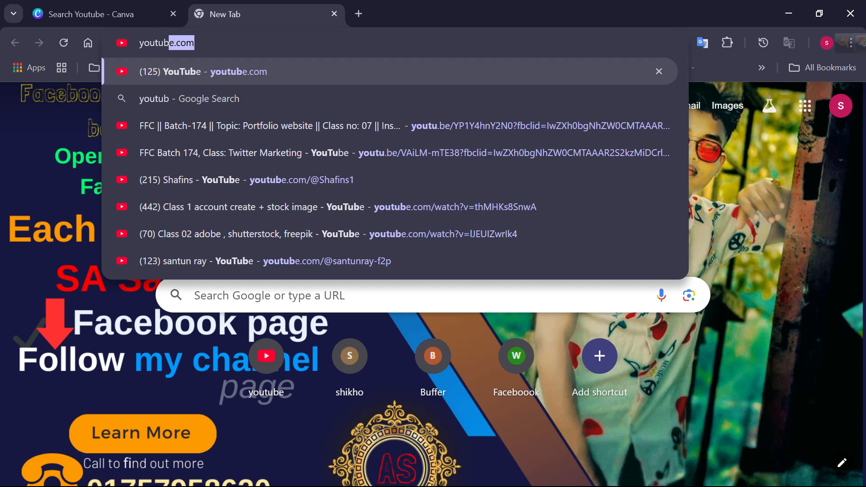
{"action": "type", "text": "e "}
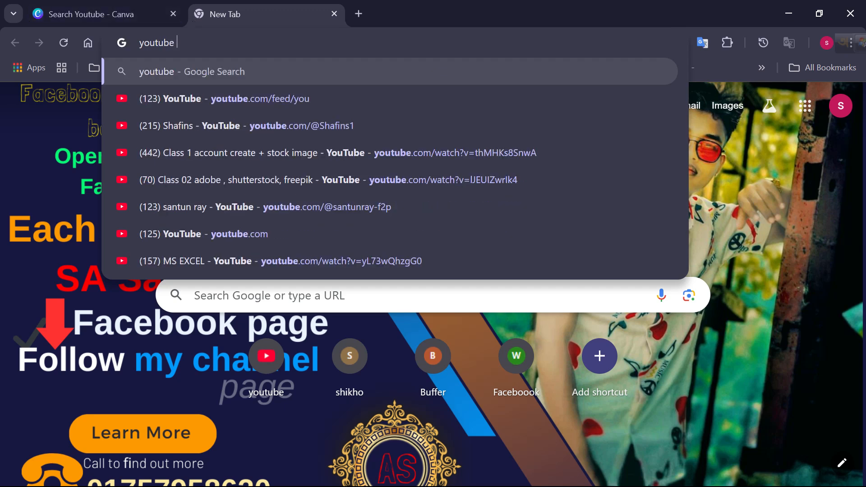
{"action": "type", "text": "co"}
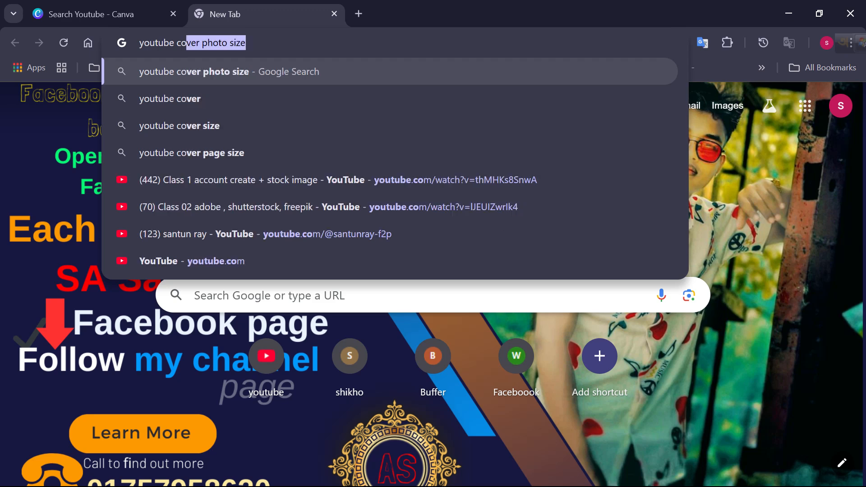
{"action": "type", "text": "ver "}
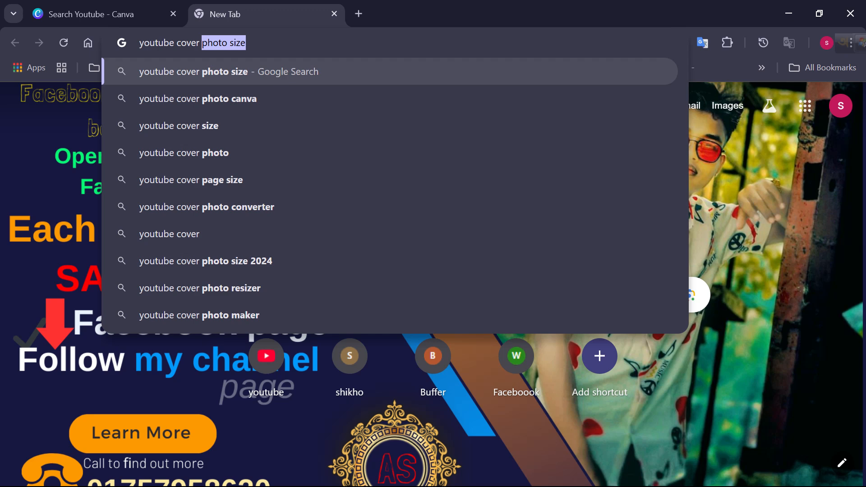
{"action": "type", "text": "thm"}
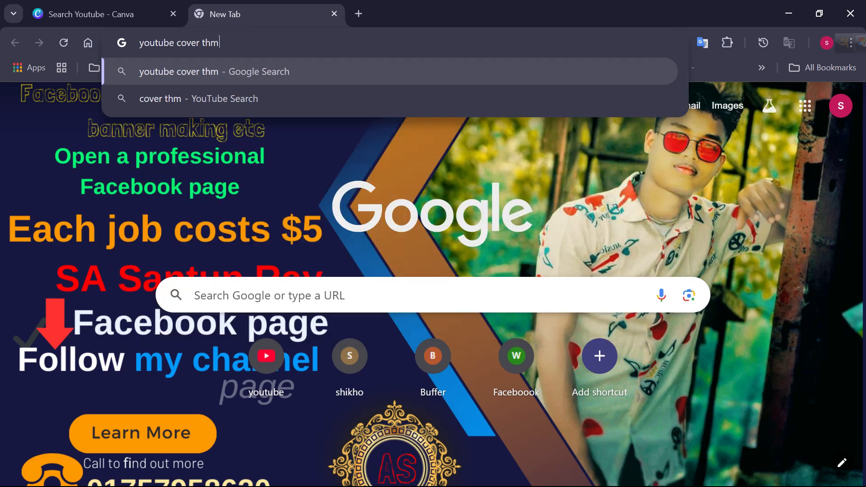
{"action": "type", "text": "bel"}
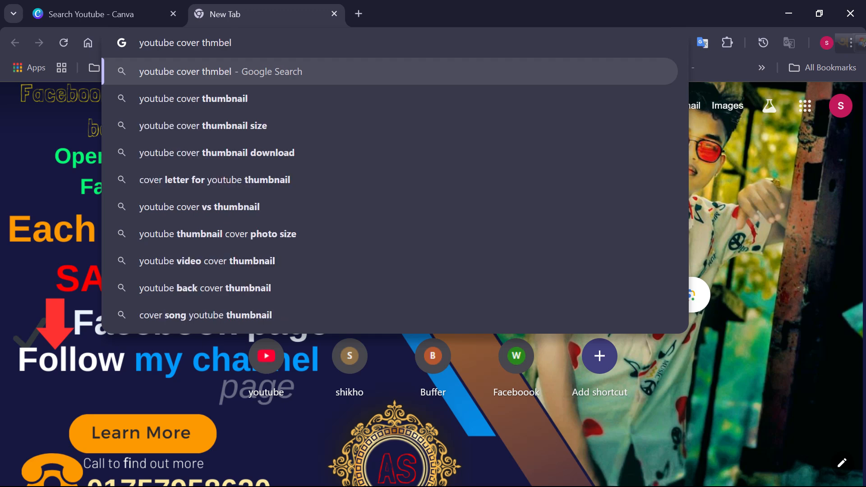
{"action": "left_click", "coordinate": [253, 126]}
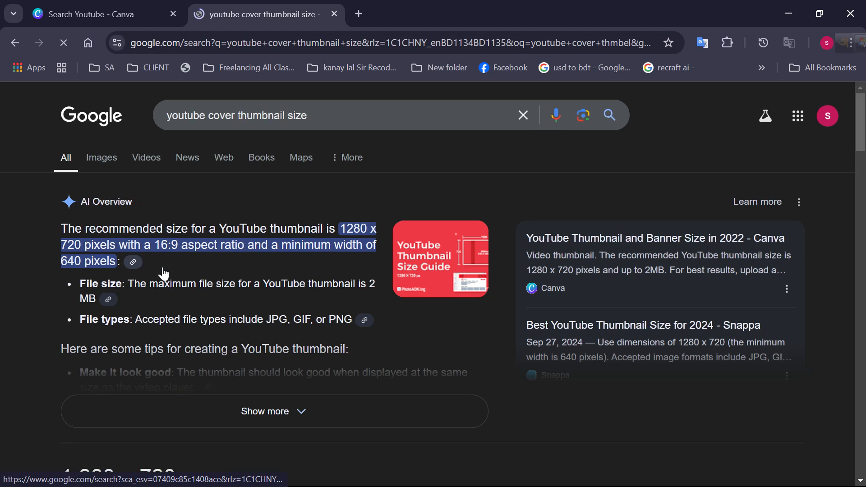
Examine the search results for the recommended YouTube thumbnail dimensions in pixels
{"action": "left_click", "coordinate": [165, 269]}
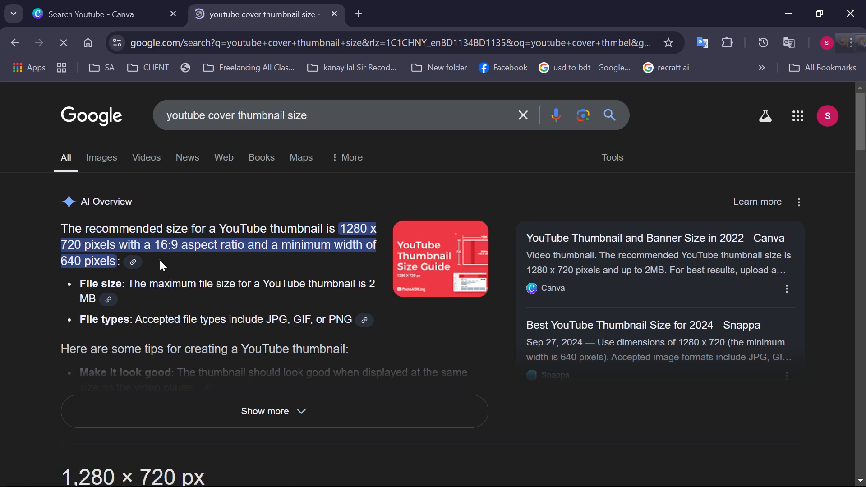
{"action": "left_click", "coordinate": [160, 261]}
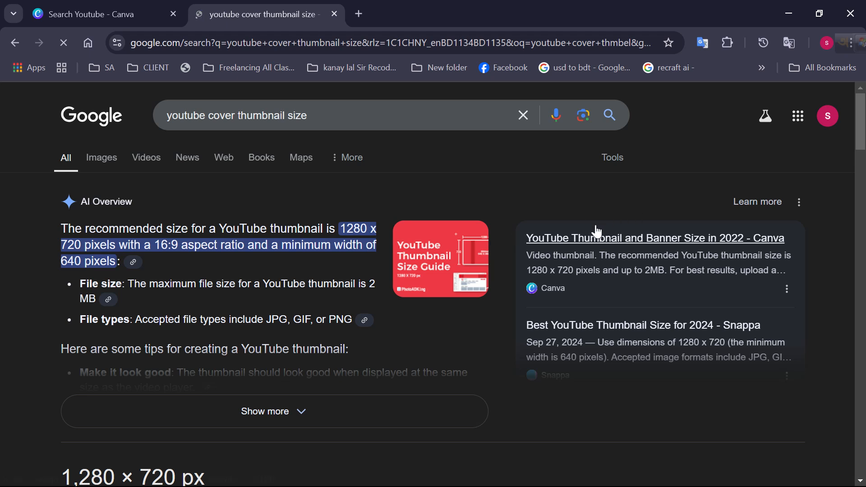
{"action": "scroll", "coordinate": [276, 304], "scroll_direction": "down", "scroll_amount": 2}
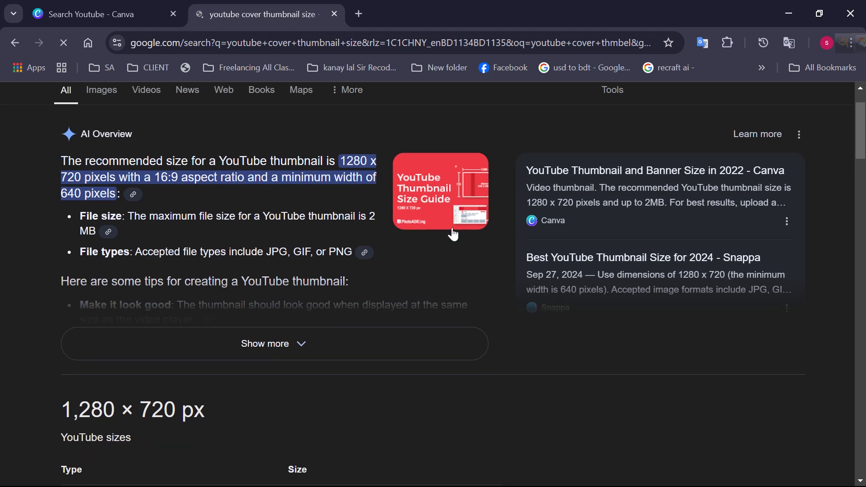
{"action": "scroll", "coordinate": [249, 330], "scroll_direction": "down", "scroll_amount": 2}
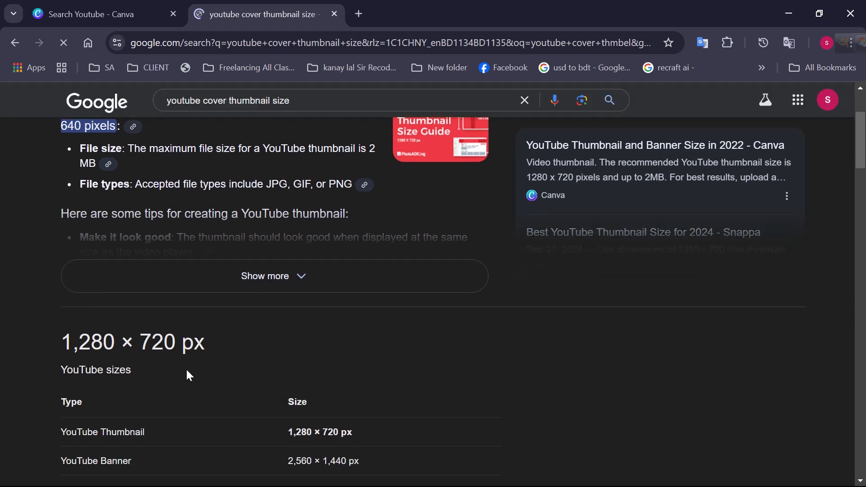
{"action": "left_click_drag", "start_coordinate": [62, 339], "coordinate": [181, 344]}
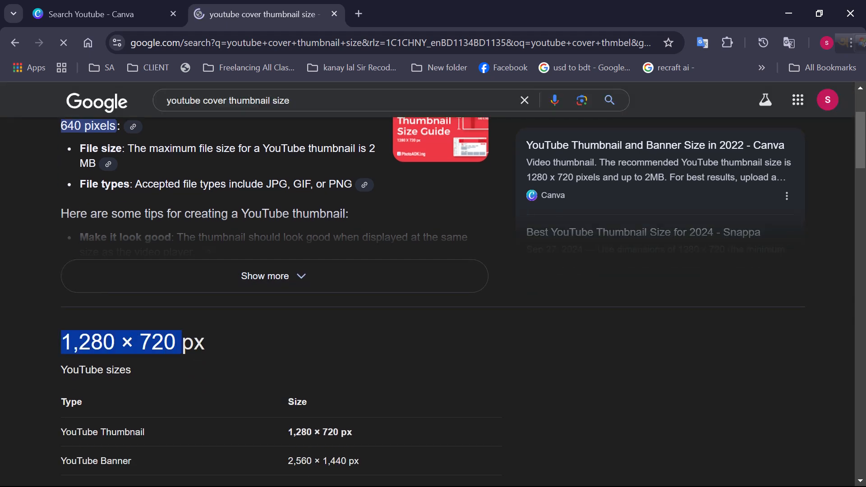
{"action": "left_click", "coordinate": [182, 343]}
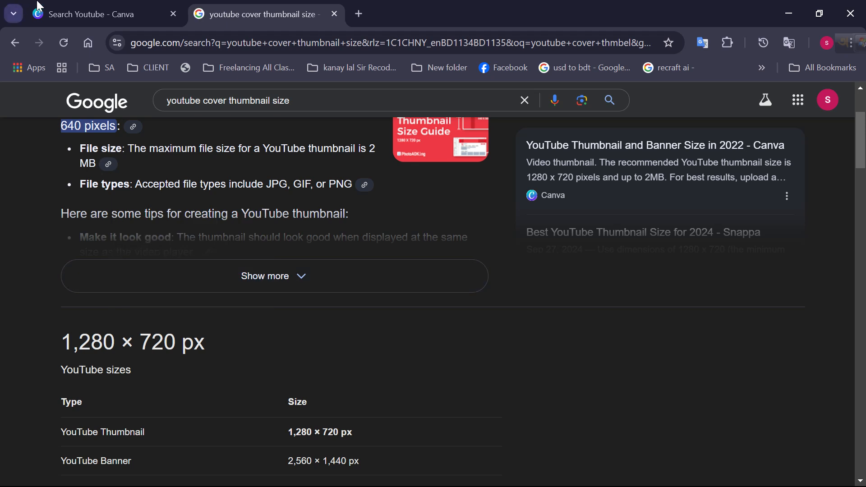
Switch to Canva and start a custom-size design with a width of 1280 px
{"action": "left_click", "coordinate": [77, 13]}
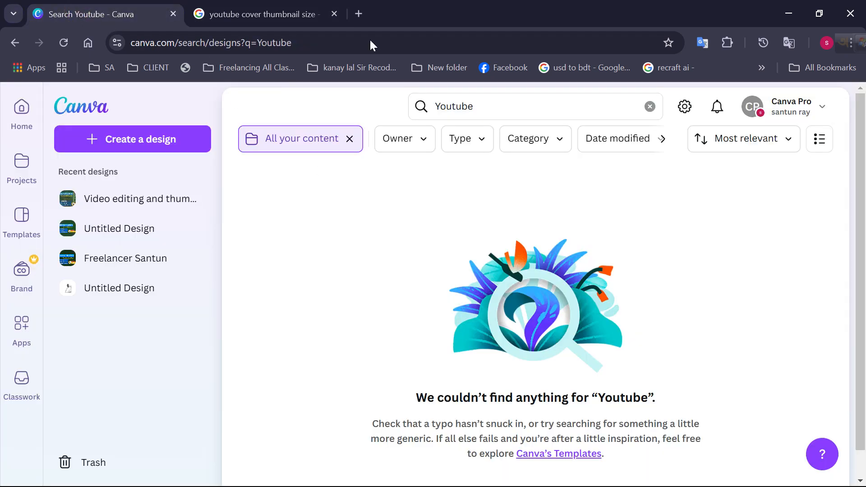
{"action": "left_click", "coordinate": [21, 115]}
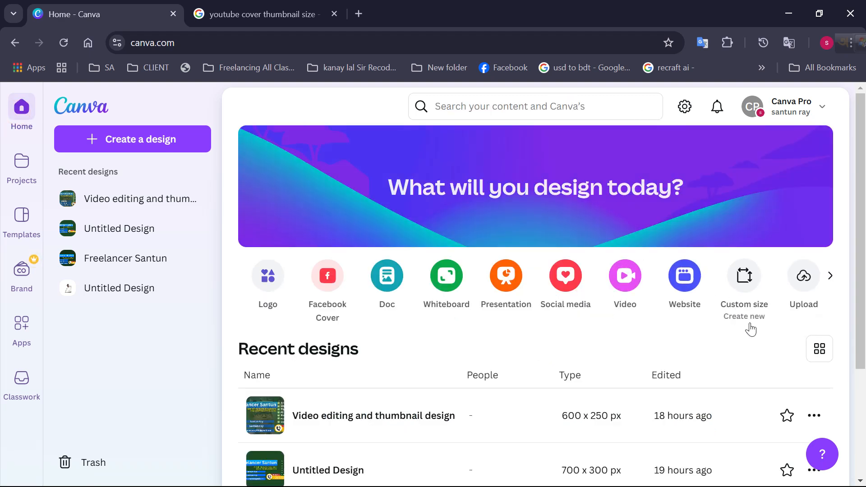
{"action": "left_click", "coordinate": [742, 286]}
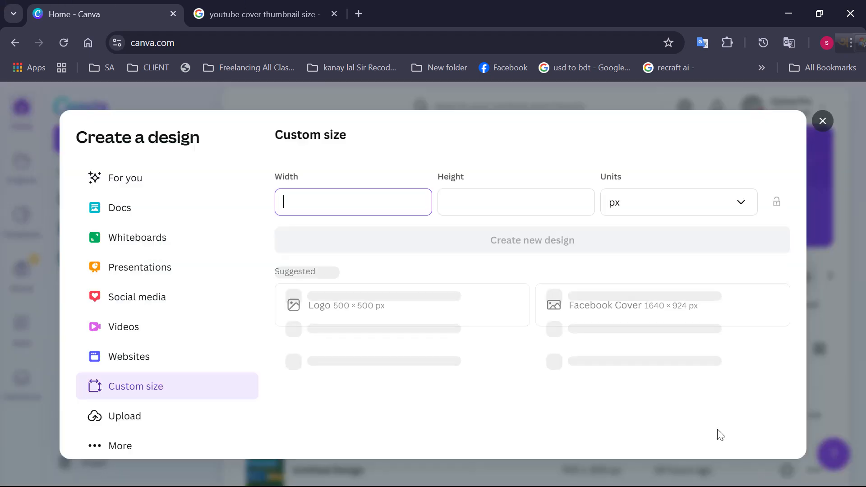
{"action": "left_click", "coordinate": [287, 202]}
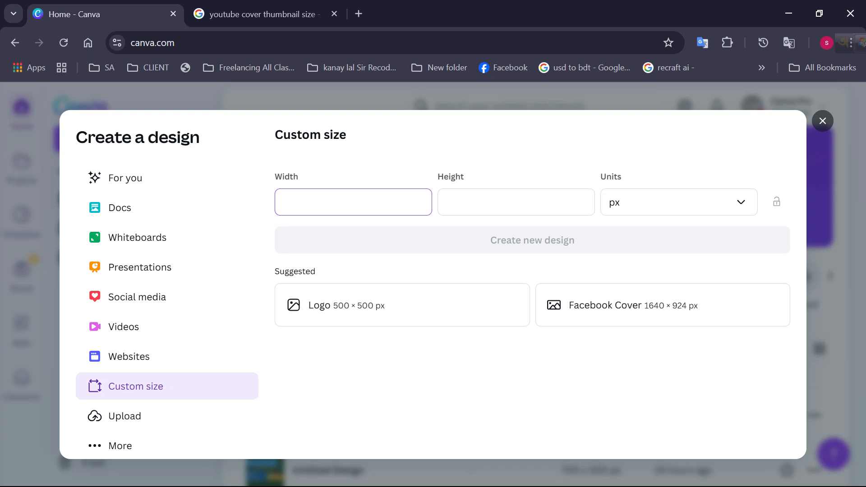
{"action": "type", "text": "1280"}
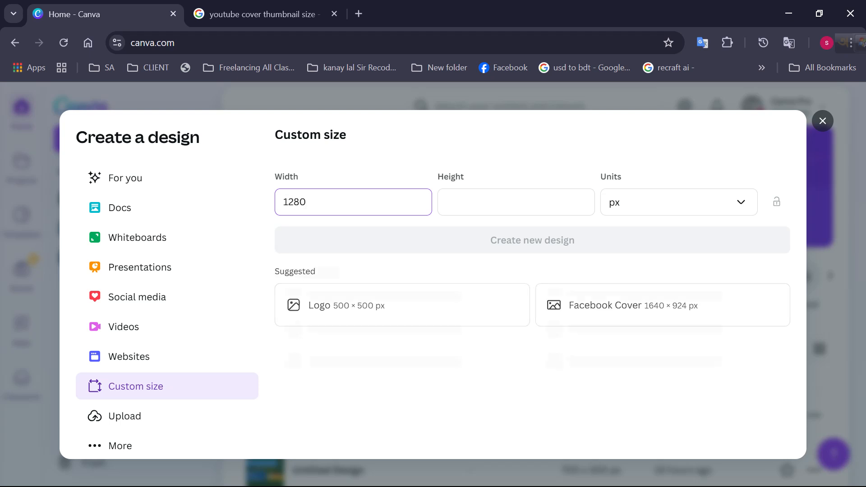
Set the custom design's height to 720 px, recheck the size in the Google results and create the design
{"action": "left_click", "coordinate": [453, 206]}
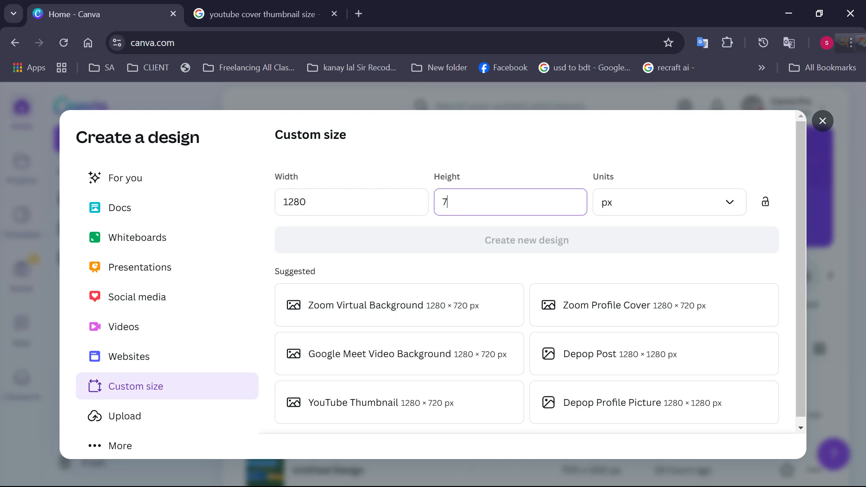
{"action": "type", "text": "720"}
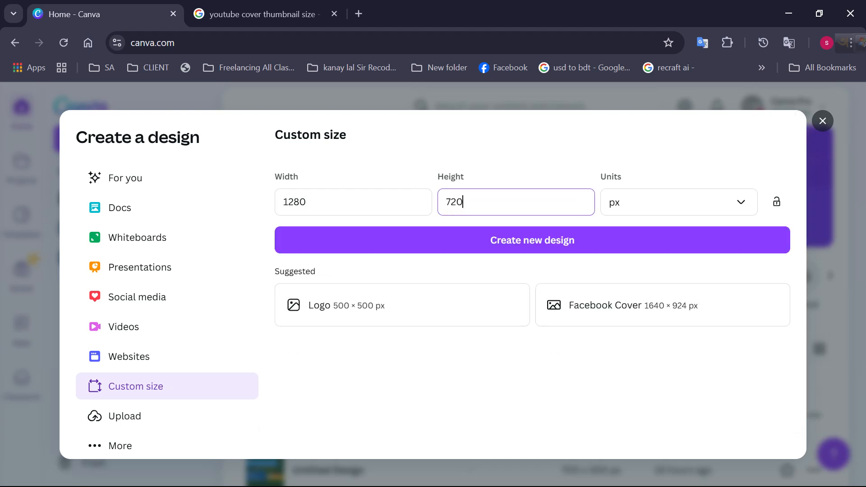
{"action": "left_click", "coordinate": [299, 16]}
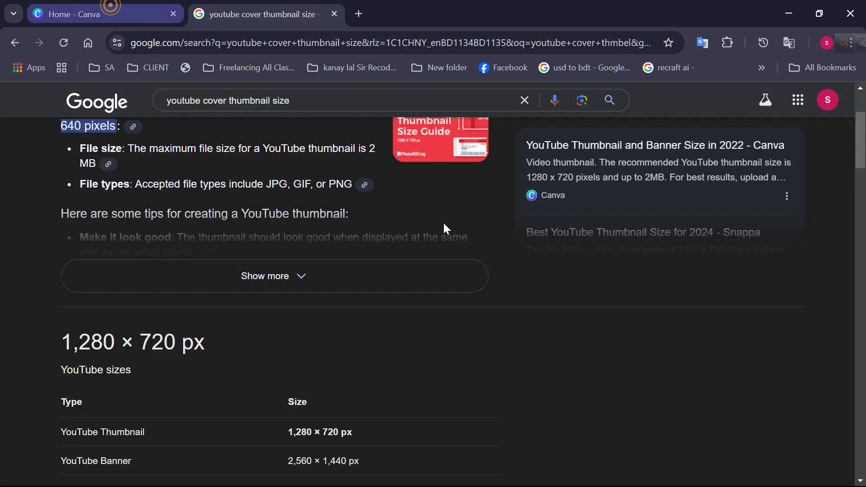
{"action": "left_click", "coordinate": [98, 17]}
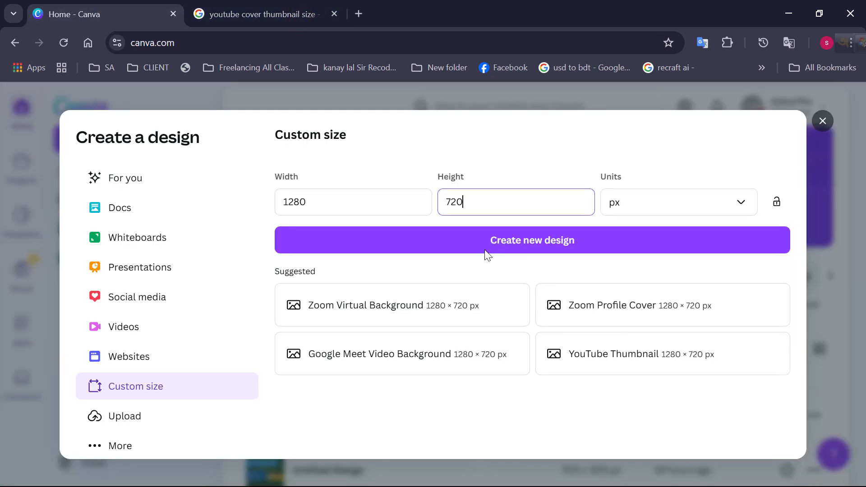
{"action": "left_click", "coordinate": [533, 250]}
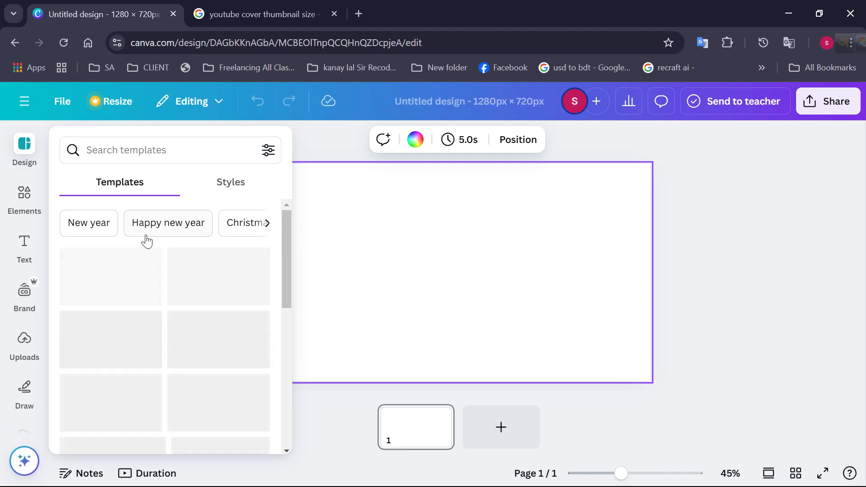
Browse the suggested templates for the blank design and close the template list
{"action": "scroll", "coordinate": [192, 347], "scroll_direction": "down", "scroll_amount": 3}
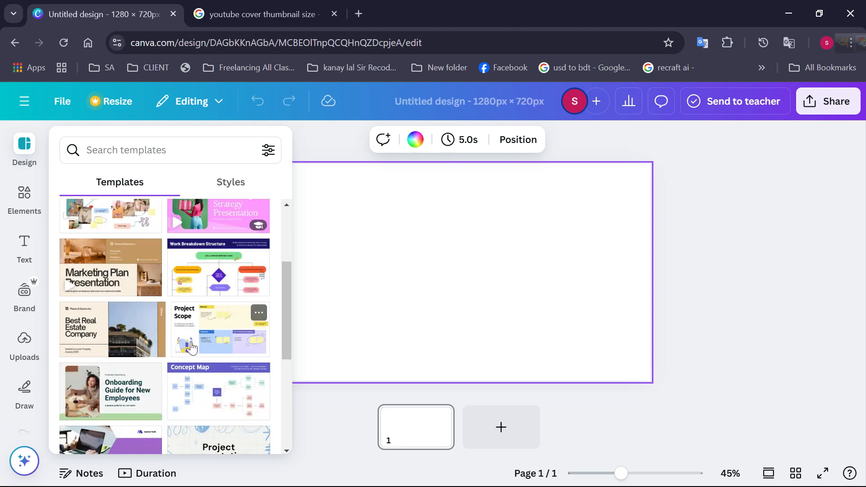
{"action": "scroll", "coordinate": [191, 347], "scroll_direction": "down", "scroll_amount": 2}
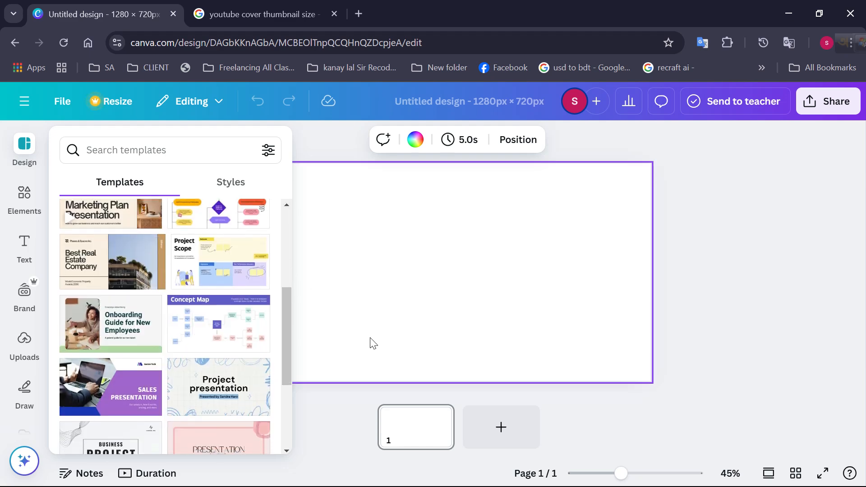
{"action": "scroll", "coordinate": [228, 310], "scroll_direction": "down", "scroll_amount": 2}
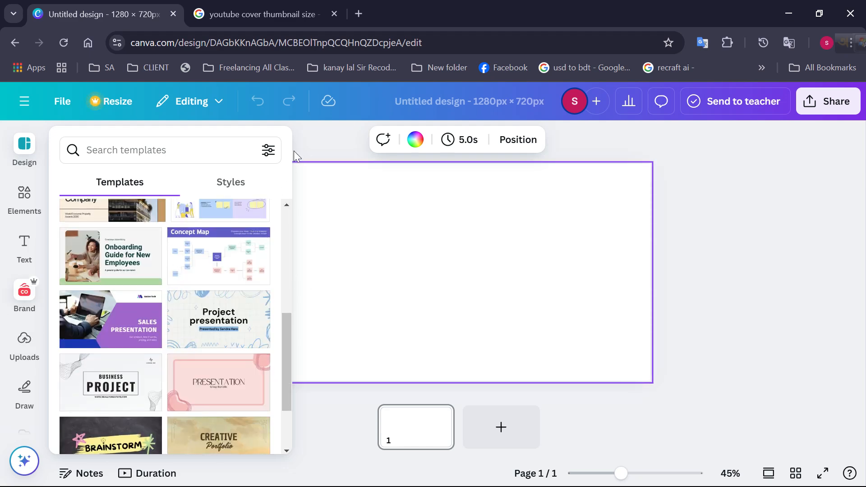
{"action": "left_click", "coordinate": [311, 140]}
{"action": "left_click", "coordinate": [328, 225]}
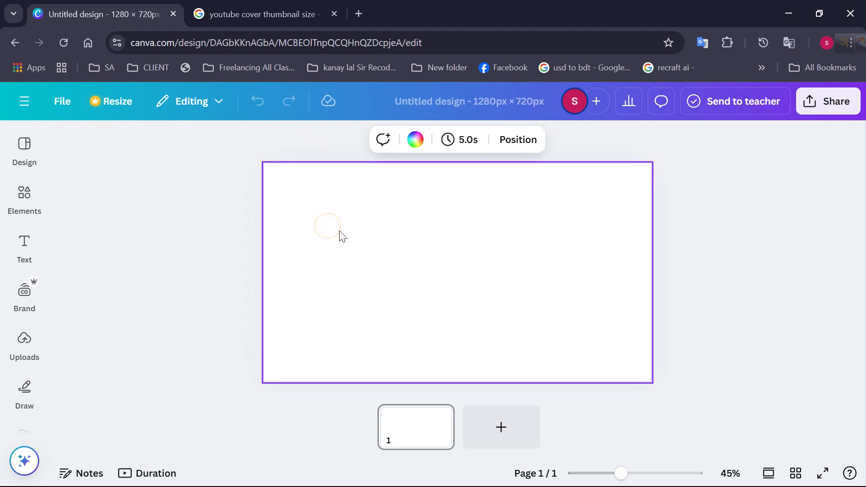
Try turquoise blue #5ce1e6 and coral red as the page background, settling on coral red #FF5757
{"action": "left_click", "coordinate": [417, 141]}
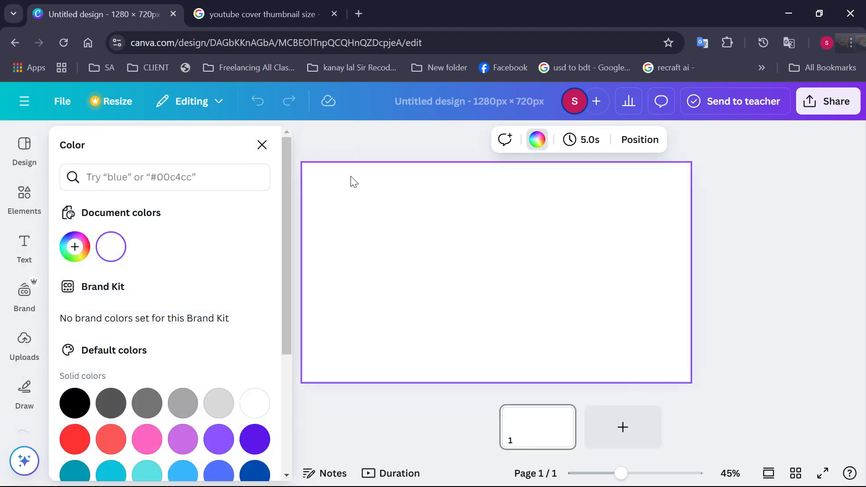
{"action": "left_click", "coordinate": [112, 441]}
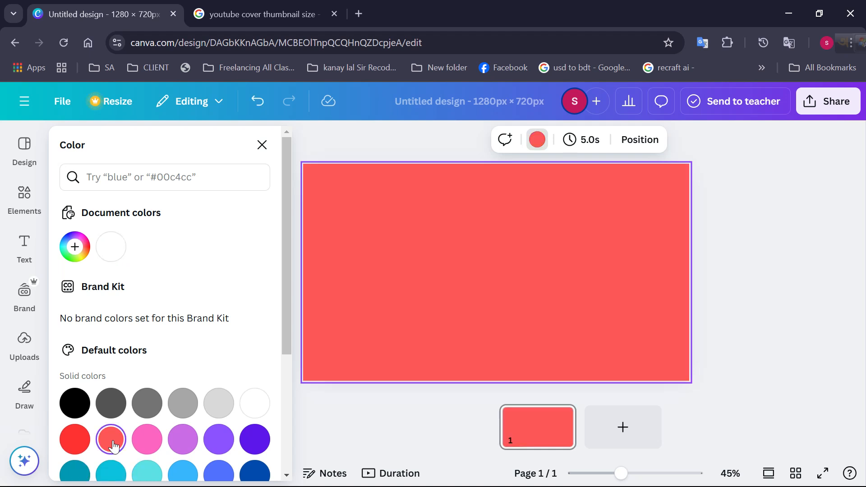
{"action": "scroll", "coordinate": [149, 437], "scroll_direction": "down", "scroll_amount": 1}
{"action": "scroll", "coordinate": [149, 438], "scroll_direction": "down", "scroll_amount": 1}
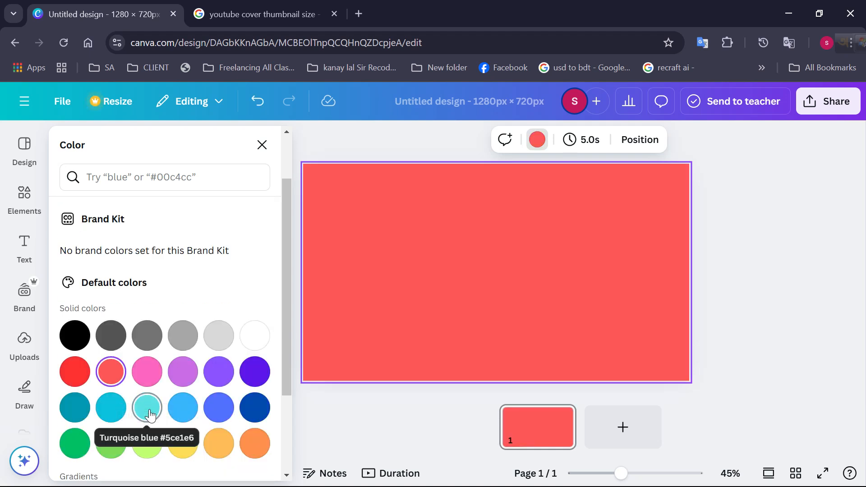
{"action": "left_click", "coordinate": [148, 409]}
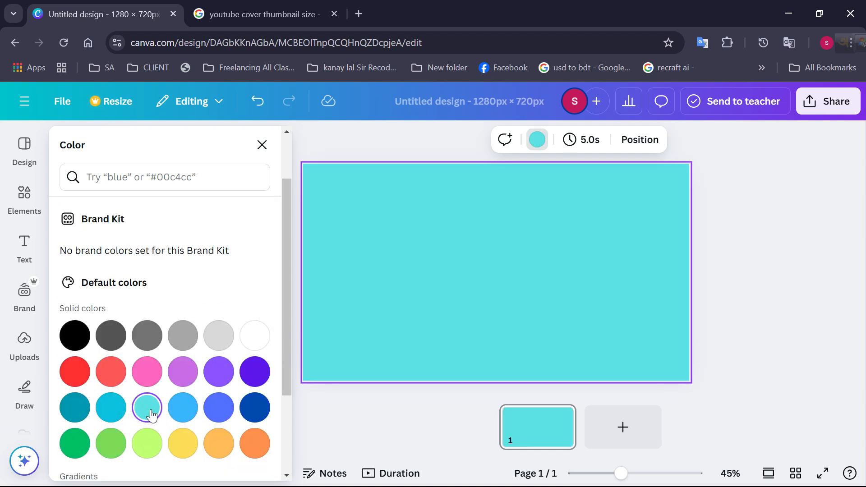
{"action": "left_click", "coordinate": [111, 372]}
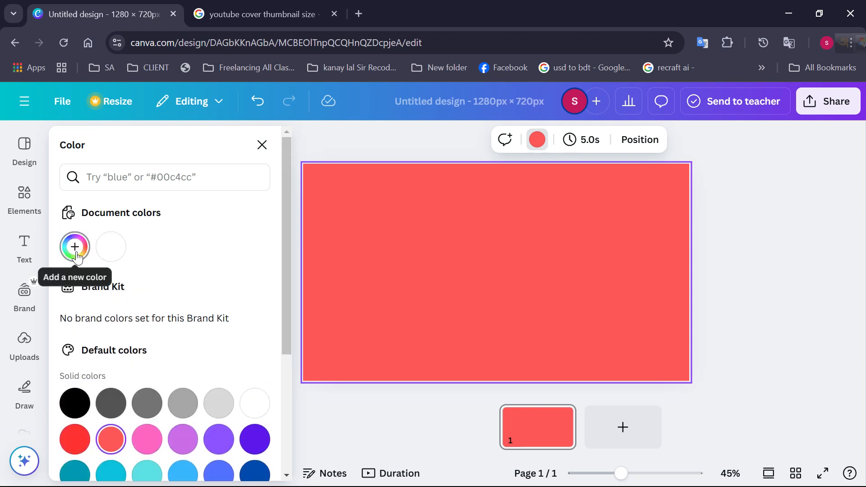
Set the page background to the custom dark brown solid color #421919 and close the color options
{"action": "left_click", "coordinate": [78, 254]}
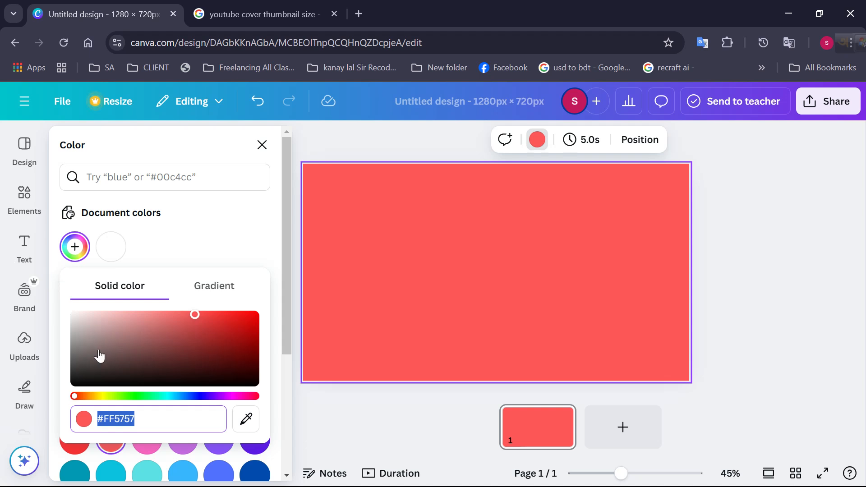
{"action": "left_click_drag", "start_coordinate": [96, 303], "coordinate": [188, 367]}
{"action": "left_click", "coordinate": [242, 344]}
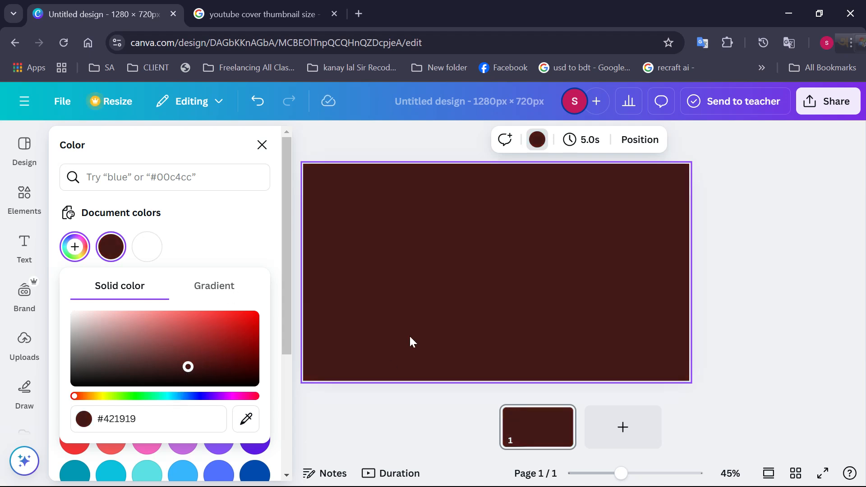
{"action": "left_click", "coordinate": [262, 145]}
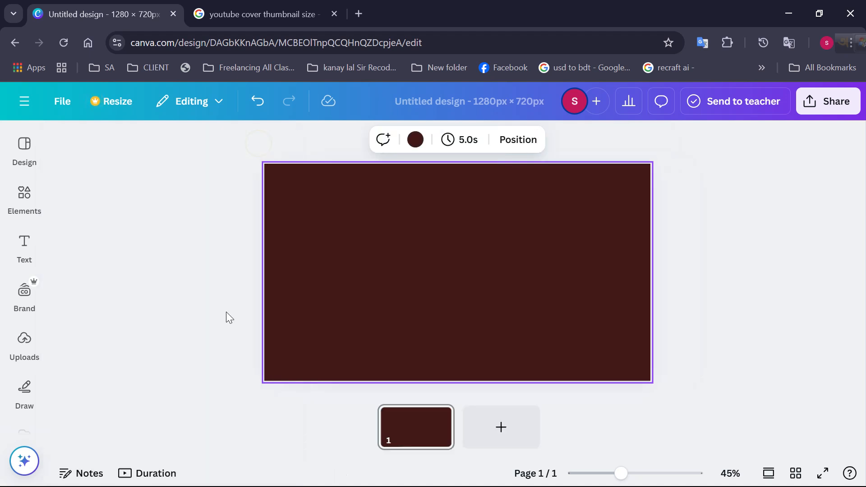
Start Record yourself from the uploads, allow the camera and microphone for this time only, and exit the recording studio
{"action": "left_click", "coordinate": [24, 344]}
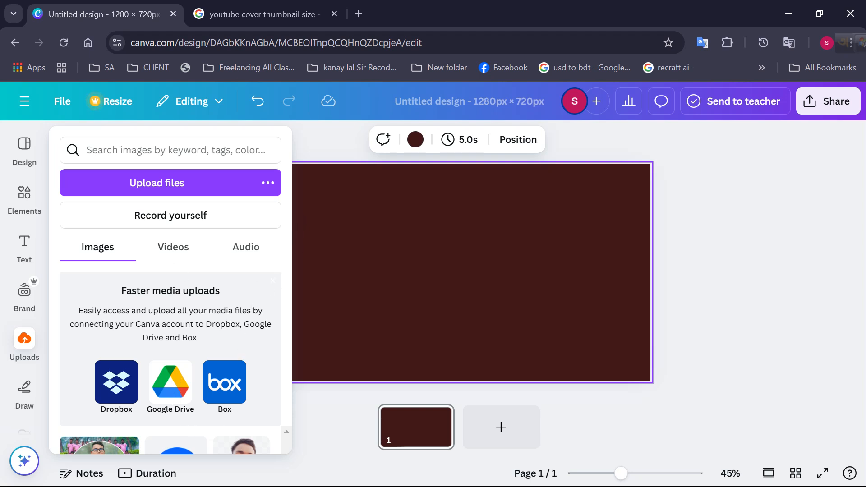
{"action": "mouse_move", "coordinate": [197, 447]}
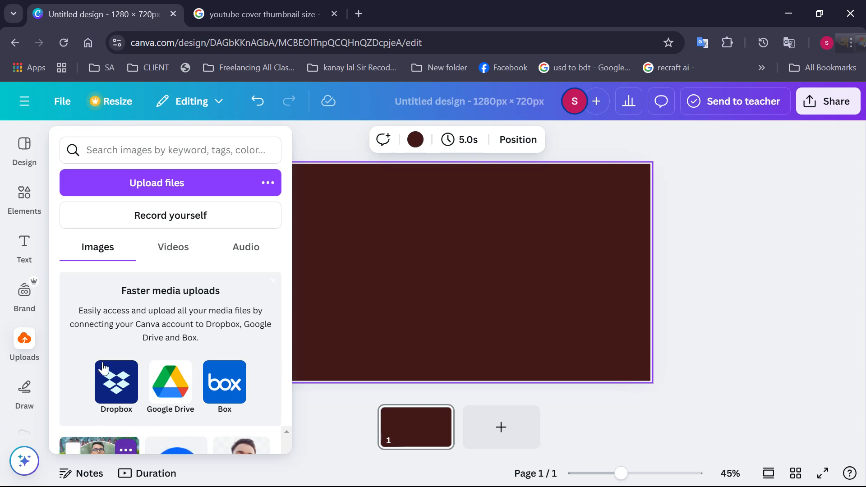
{"action": "left_click", "coordinate": [214, 221]}
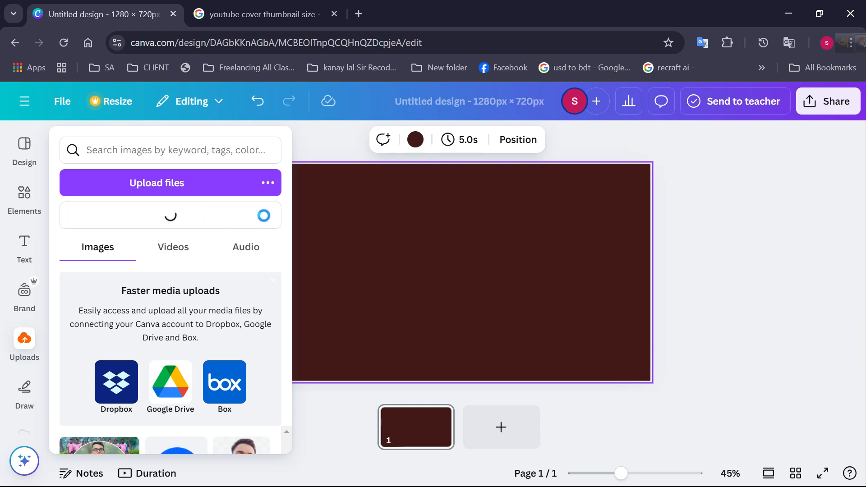
{"action": "left_click", "coordinate": [24, 149]}
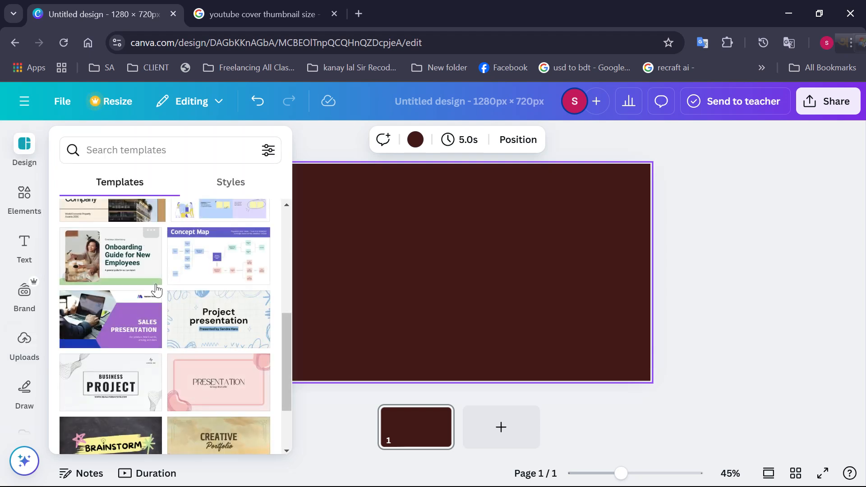
{"action": "left_click", "coordinate": [25, 341]}
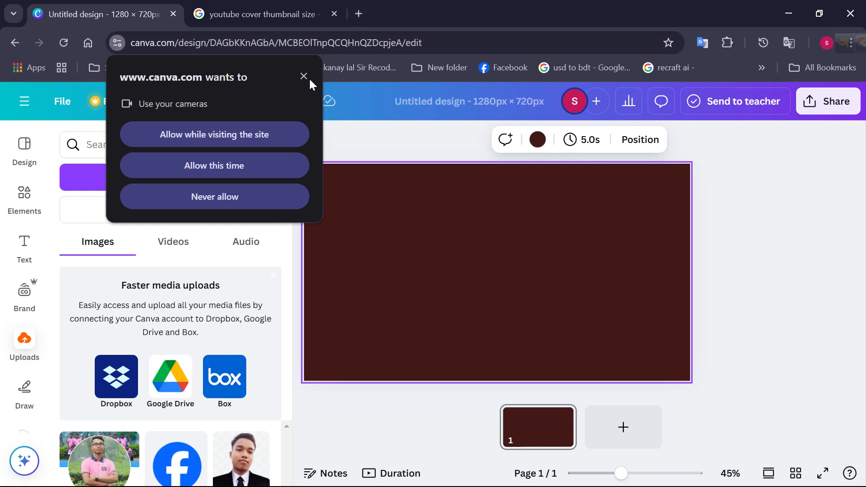
{"action": "left_click", "coordinate": [264, 169]}
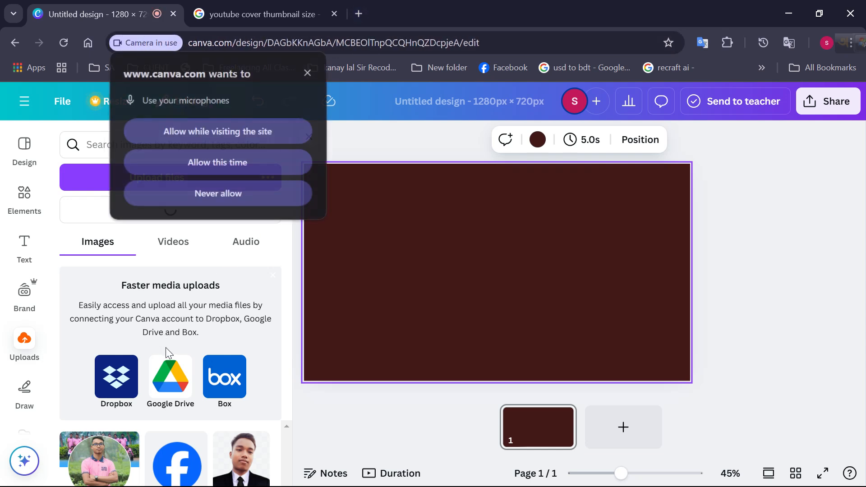
{"action": "left_click", "coordinate": [232, 164]}
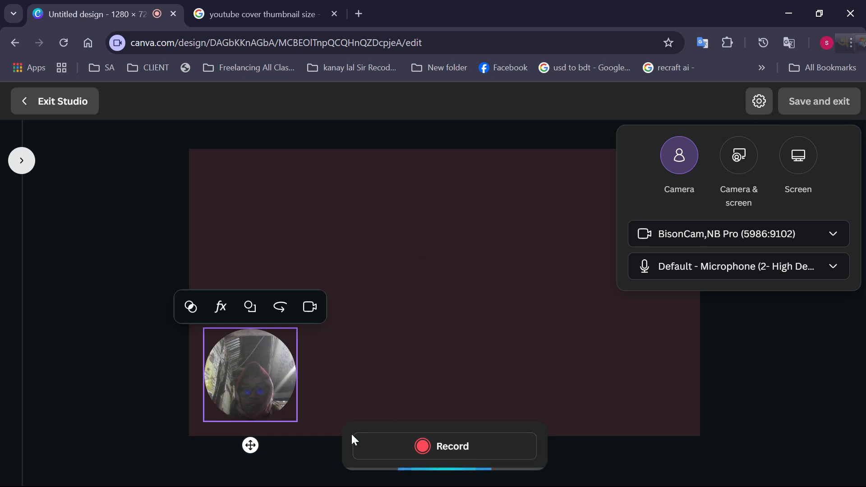
{"action": "left_click", "coordinate": [21, 99]}
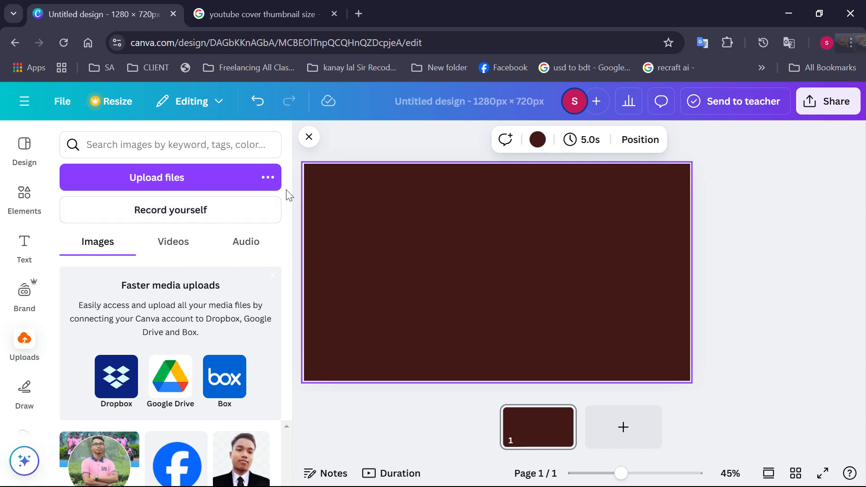
Open the Canva home page in a new browser tab through the saved canva bookmark and its Google result
{"action": "left_click", "coordinate": [359, 13]}
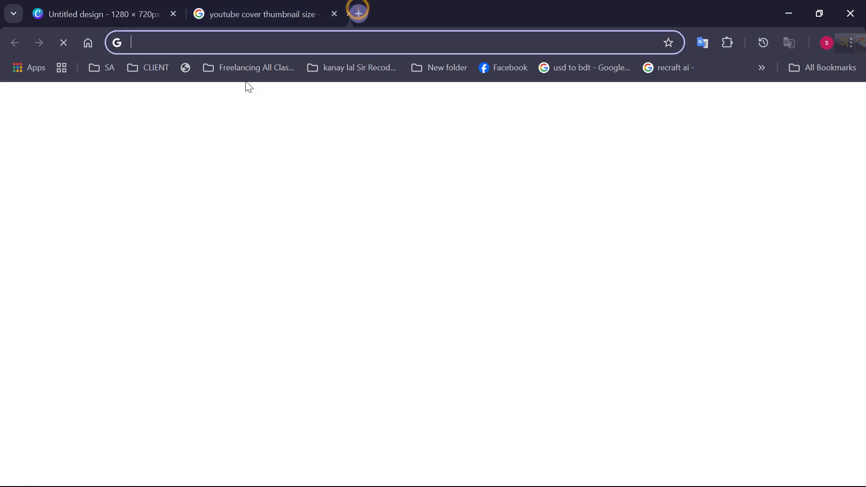
{"action": "left_click", "coordinate": [160, 69]}
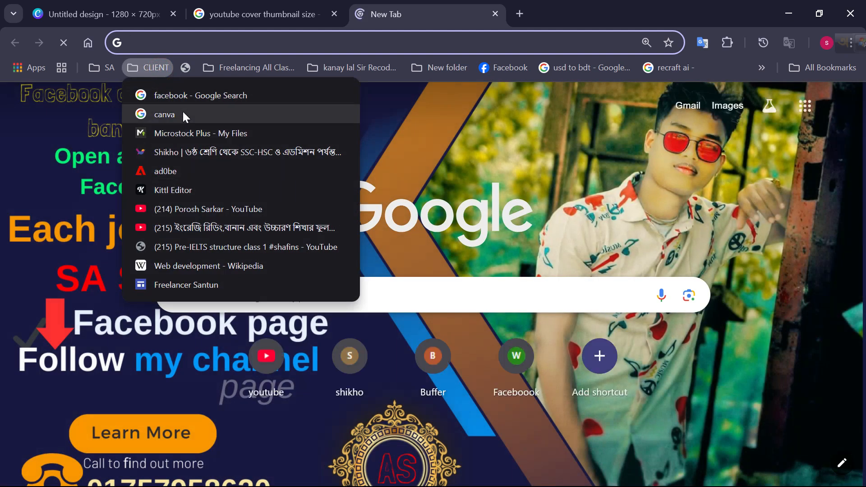
{"action": "left_click", "coordinate": [182, 113]}
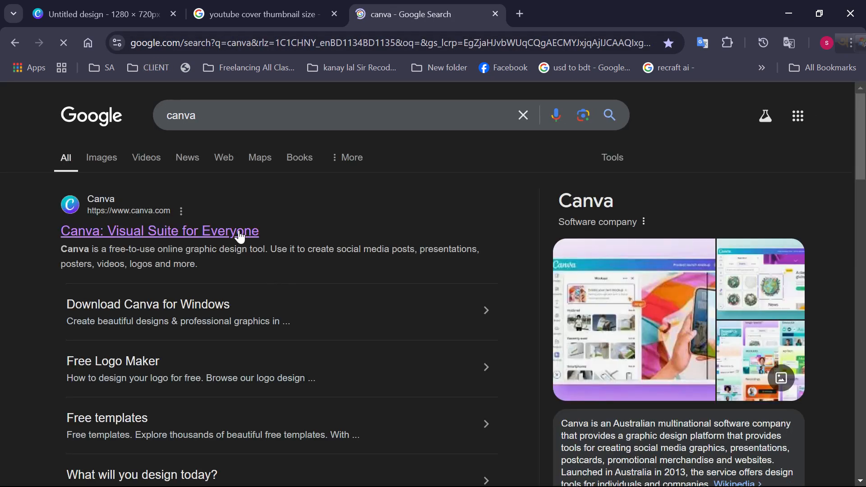
{"action": "left_click", "coordinate": [237, 231]}
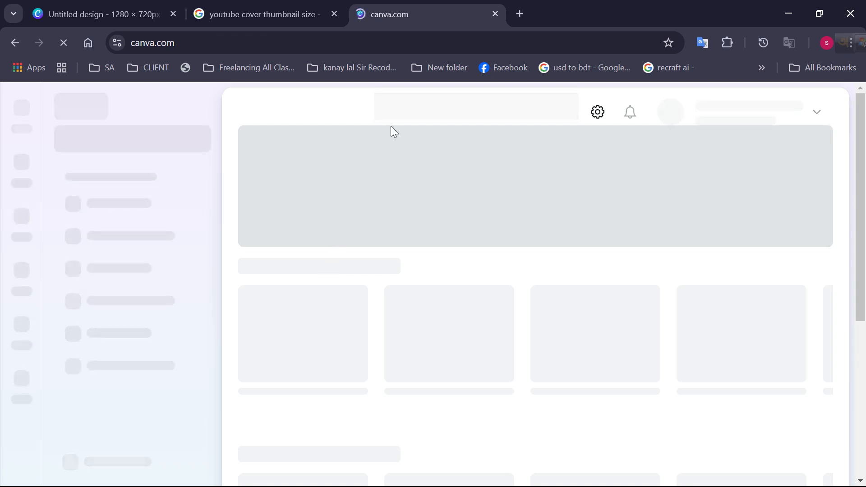
{"action": "left_click", "coordinate": [104, 12]}
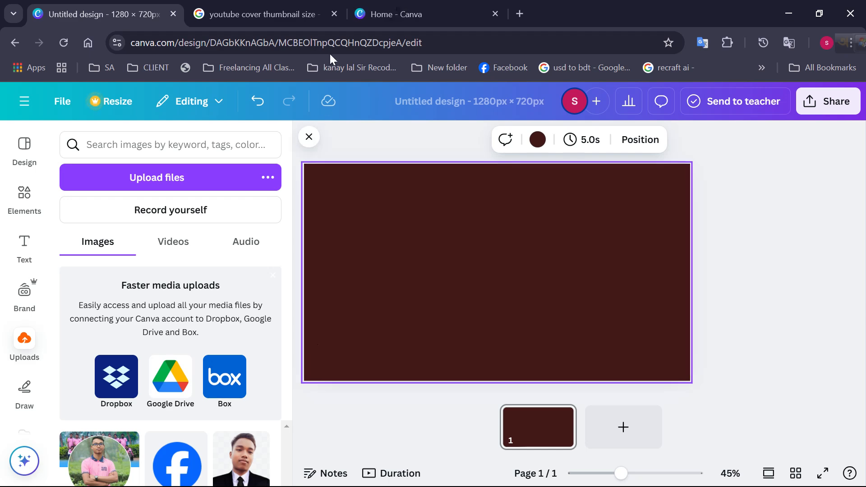
{"action": "left_click", "coordinate": [405, 10]}
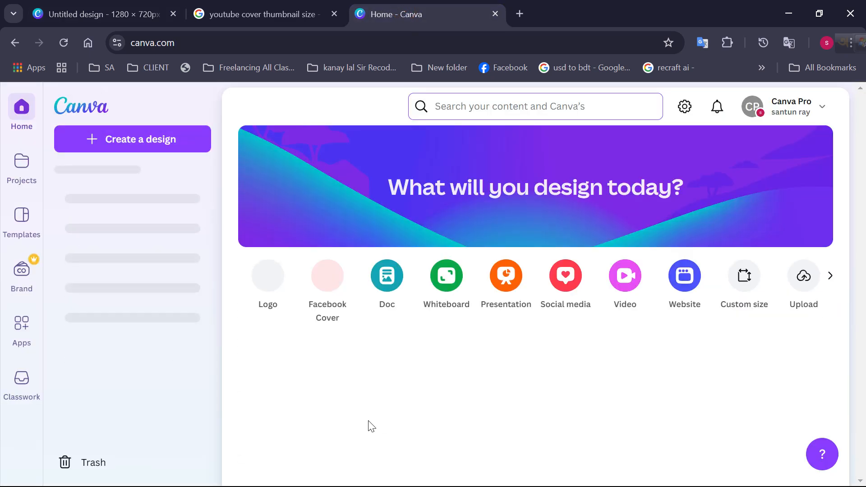
Open the untitled 700 × 300 px banner from the recent designs and reload its page
{"action": "scroll", "coordinate": [294, 440], "scroll_direction": "down", "scroll_amount": 3}
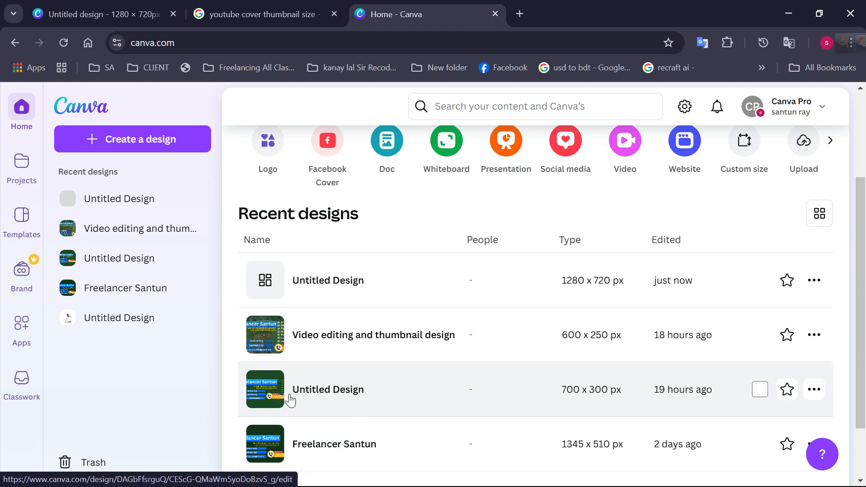
{"action": "scroll", "coordinate": [333, 376], "scroll_direction": "up", "scroll_amount": 3}
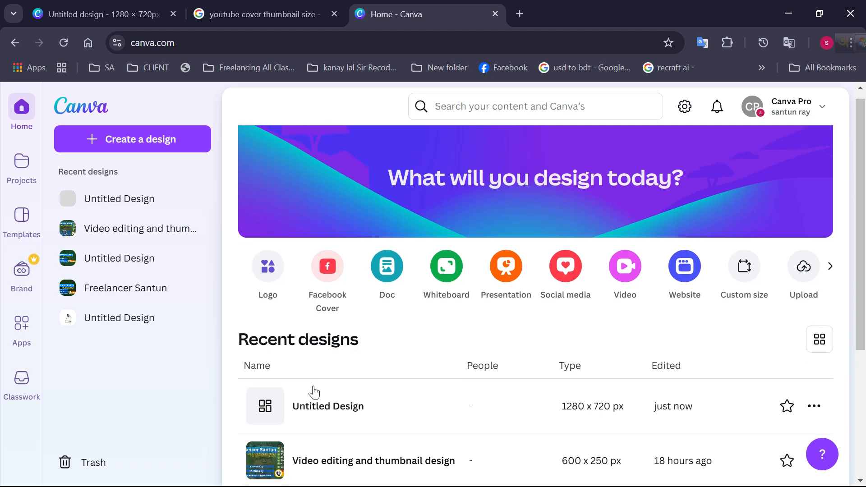
{"action": "scroll", "coordinate": [315, 391], "scroll_direction": "down", "scroll_amount": 3}
{"action": "left_click", "coordinate": [282, 392]}
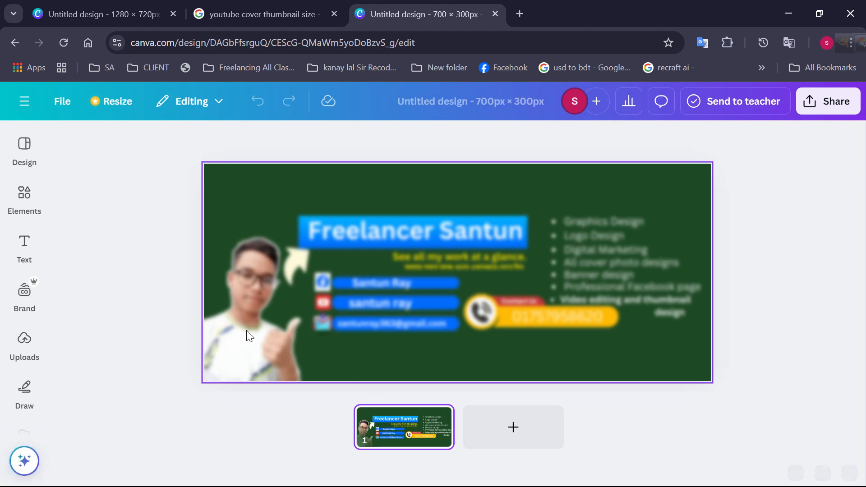
{"action": "left_click", "coordinate": [63, 42]}
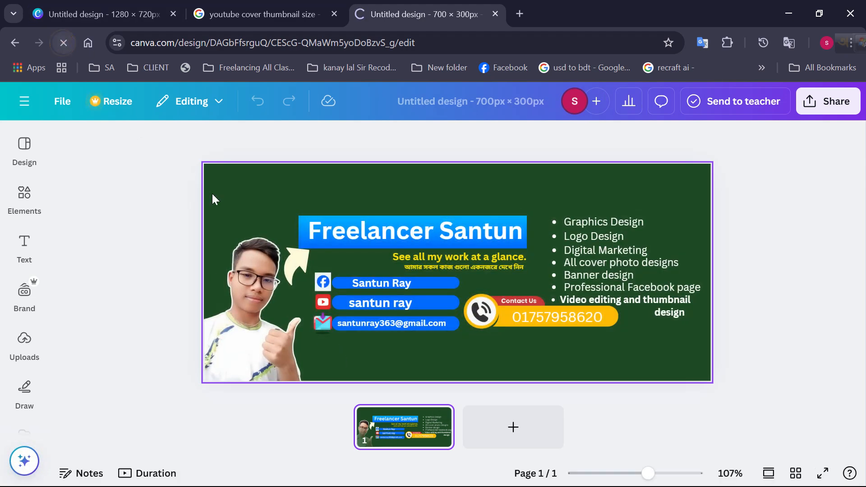
Try to ungroup the banner's elements with the portrait photo selected
{"action": "left_click", "coordinate": [251, 291]}
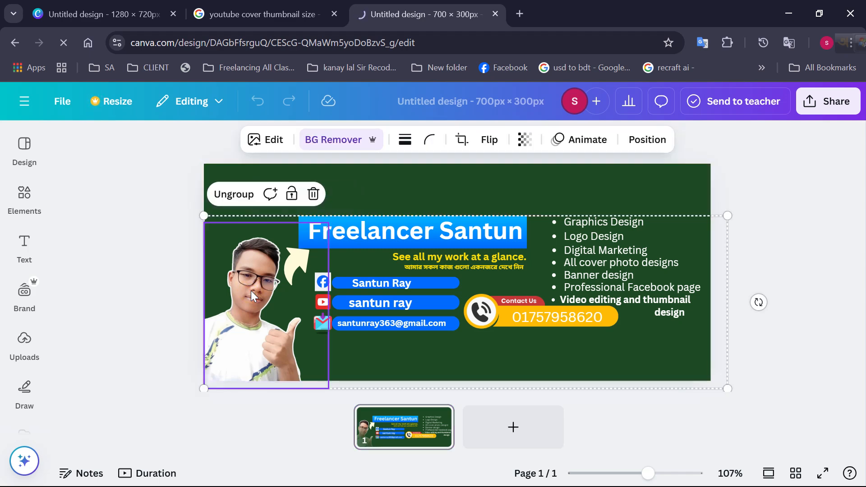
{"action": "right_click", "coordinate": [251, 291]}
{"action": "left_click", "coordinate": [232, 273]}
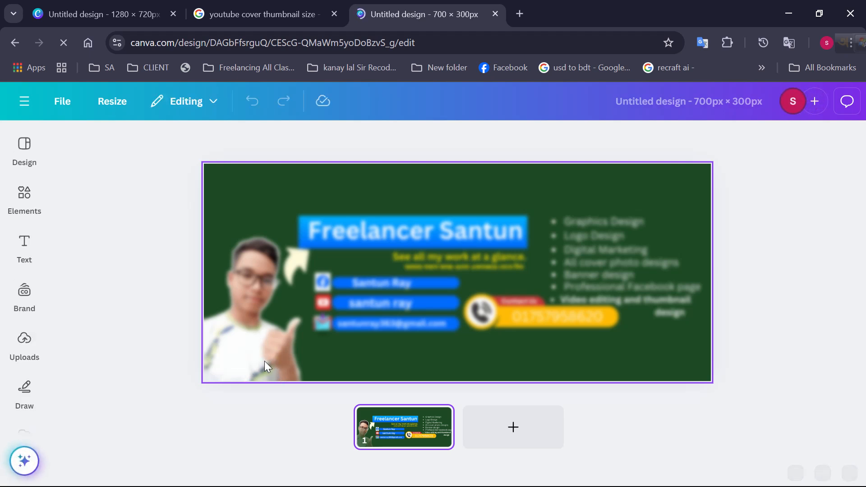
{"action": "left_click", "coordinate": [258, 322]}
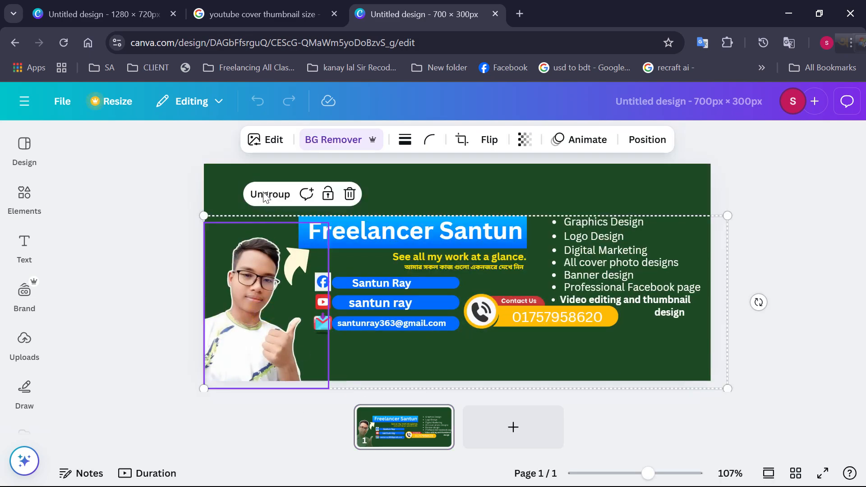
{"action": "left_click", "coordinate": [269, 194]}
Crop the banner's portrait photo to the 16:9 aspect ratio and leave the crop mode
{"action": "left_click", "coordinate": [252, 289]}
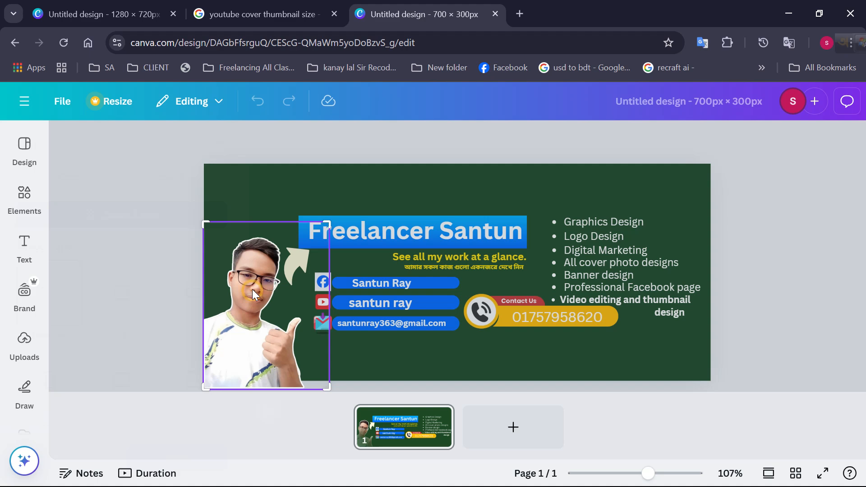
{"action": "double_click", "coordinate": [252, 291]}
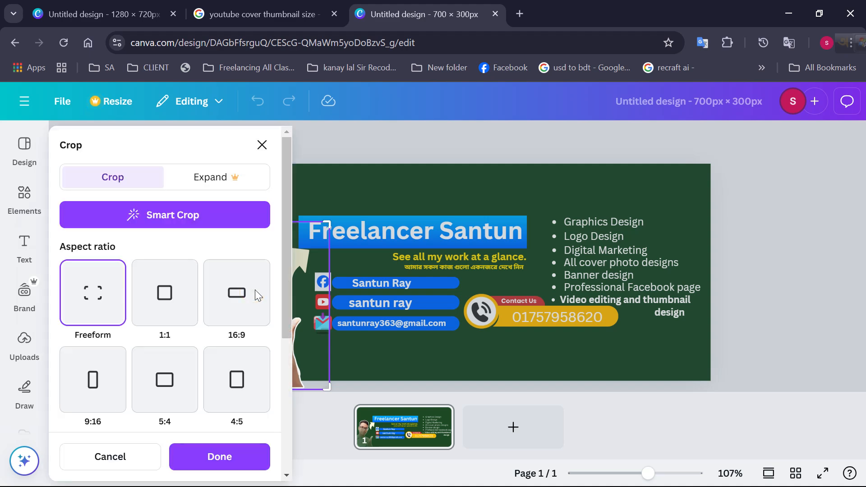
{"action": "left_click", "coordinate": [264, 147]}
{"action": "right_click", "coordinate": [263, 146]}
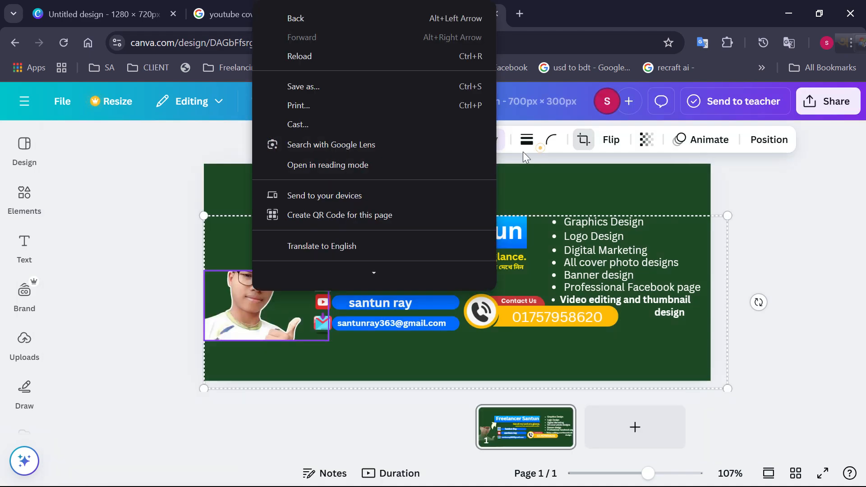
{"action": "left_click", "coordinate": [523, 153]}
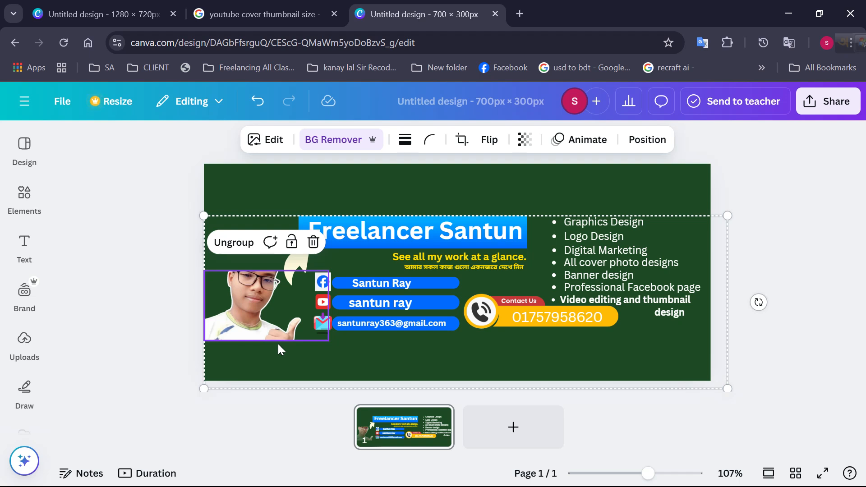
Ungroup the banner's elements, shift the whole selection toward the right edge of the page and enlarge it slightly
{"action": "key", "text": "shift+Down"}
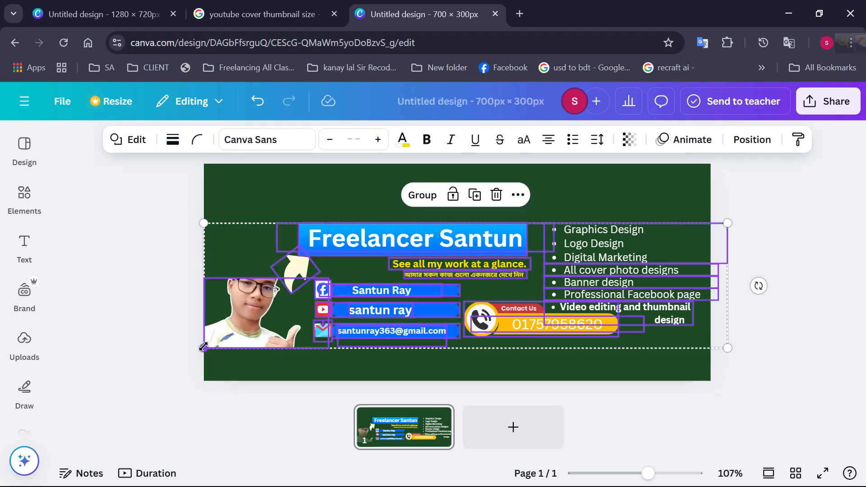
{"action": "left_click_drag", "start_coordinate": [194, 371], "coordinate": [297, 283]}
{"action": "right_click", "coordinate": [291, 308]}
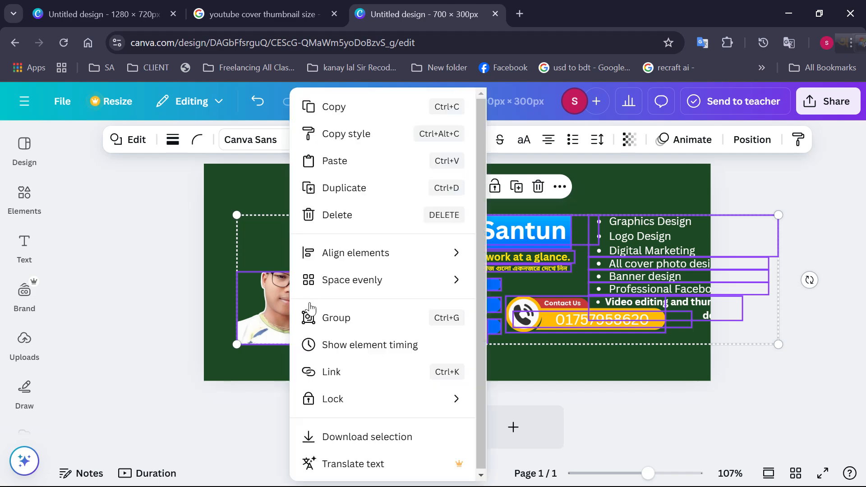
{"action": "left_click", "coordinate": [284, 265]}
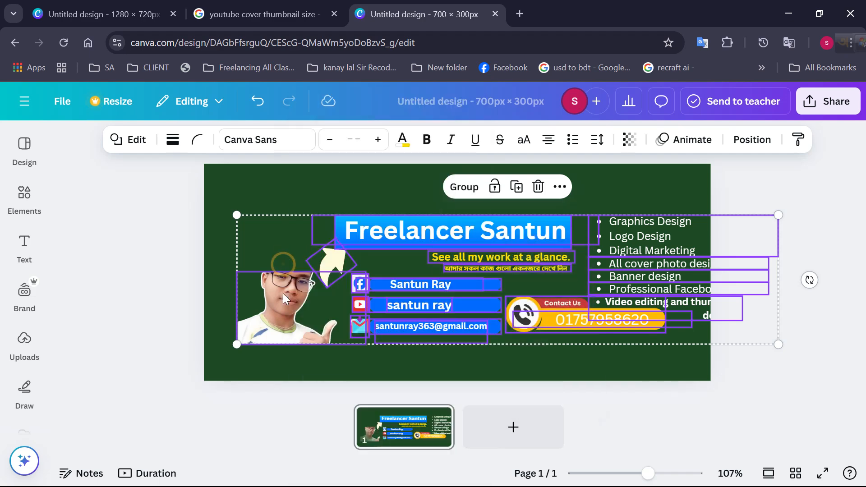
{"action": "right_click", "coordinate": [283, 292]}
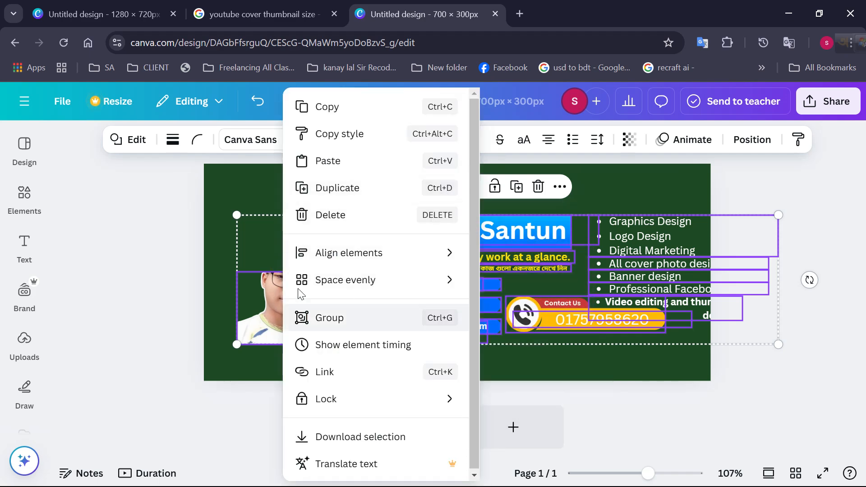
{"action": "left_click", "coordinate": [264, 226]}
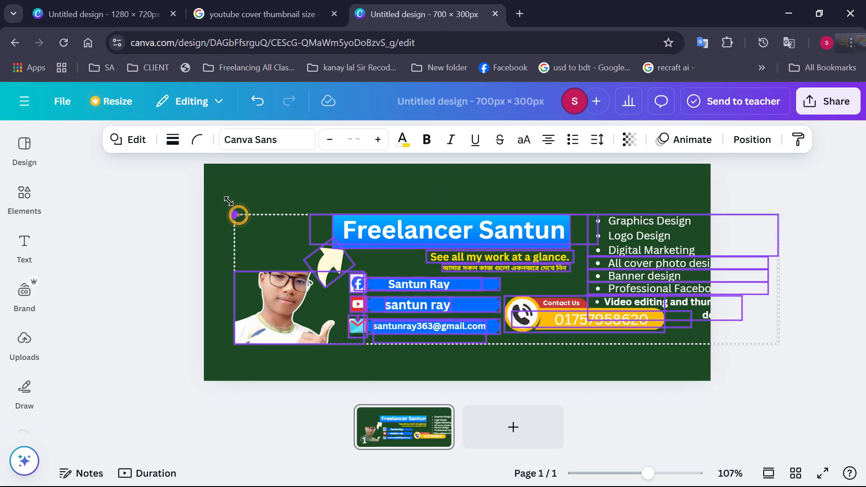
{"action": "left_click_drag", "start_coordinate": [228, 201], "coordinate": [225, 200]}
Select all elements of the banner, including the photo, icons and texts, and group them
{"action": "left_click_drag", "start_coordinate": [219, 170], "coordinate": [459, 392]}
{"action": "right_click", "coordinate": [331, 312]}
{"action": "left_click", "coordinate": [304, 219]}
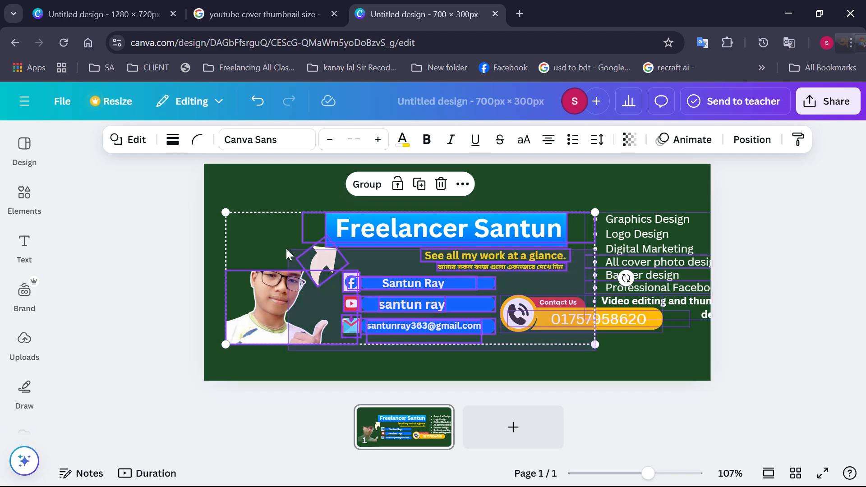
{"action": "key", "text": "ctrl+a"}
{"action": "left_click", "coordinate": [446, 185]}
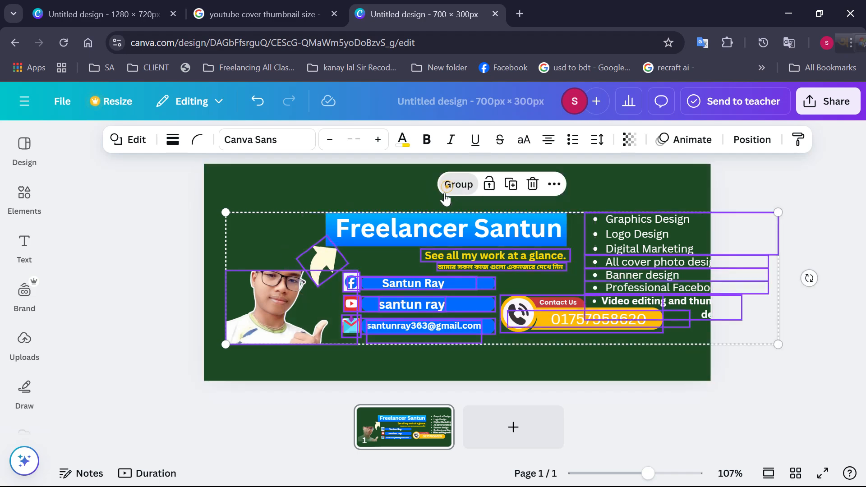
Nudge the grouped banner elements slightly upward, close the 700 × 300 px design and return to the 1280 × 720 px thumbnail design
{"action": "left_click", "coordinate": [411, 226]}
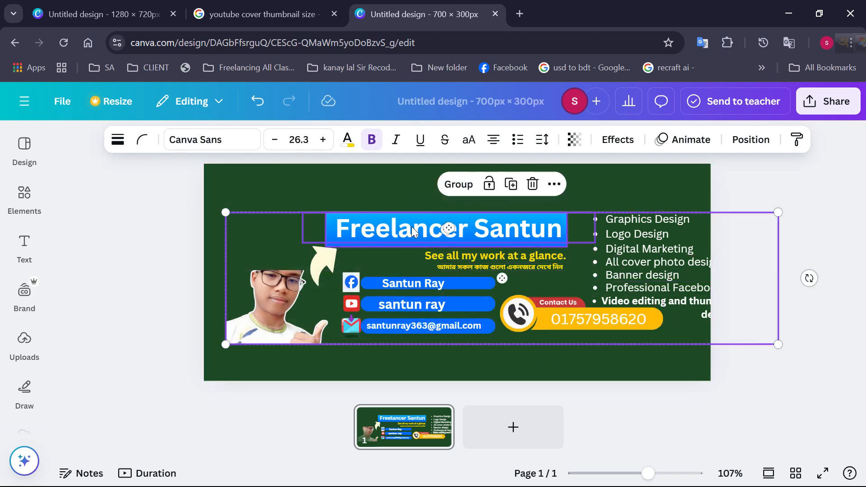
{"action": "left_click_drag", "start_coordinate": [303, 303], "coordinate": [303, 296]}
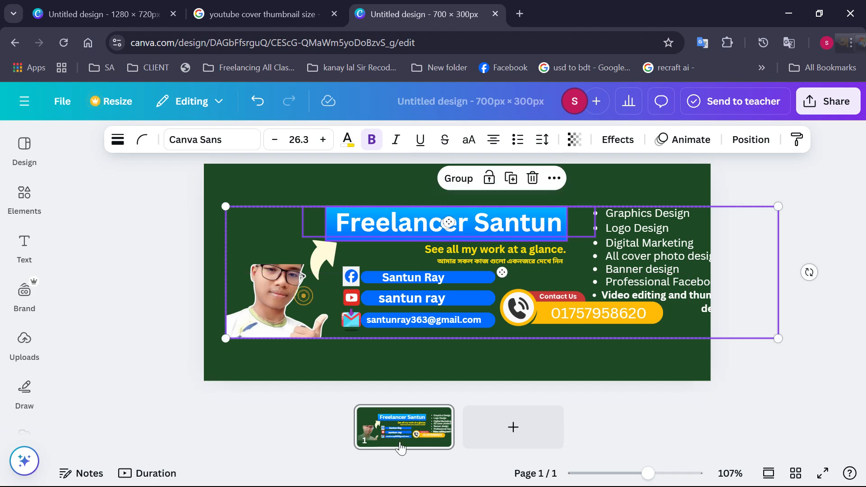
{"action": "left_click", "coordinate": [404, 394]}
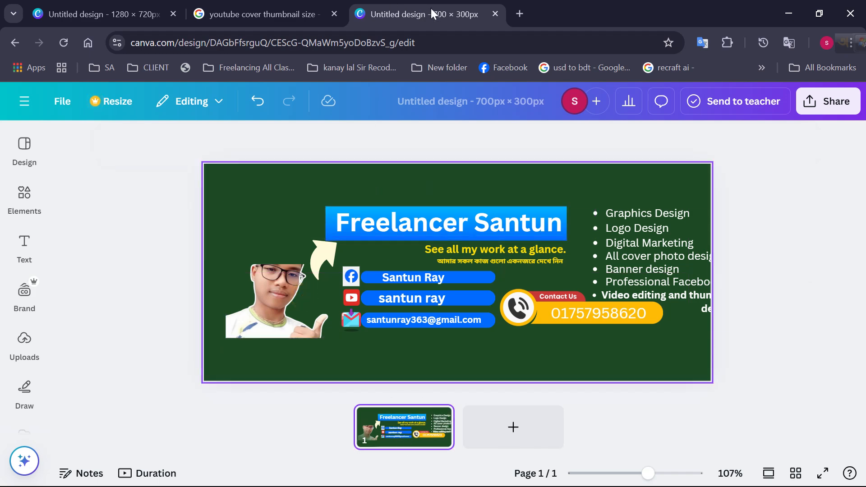
{"action": "left_click", "coordinate": [495, 13]}
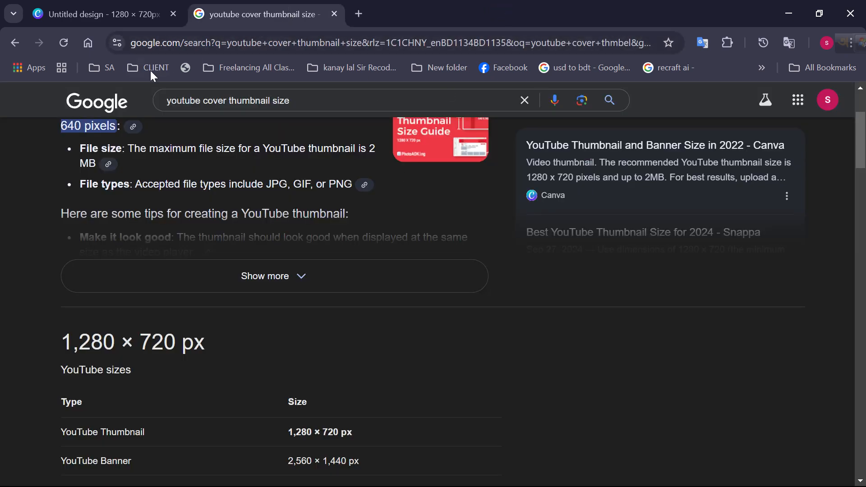
{"action": "left_click", "coordinate": [119, 14]}
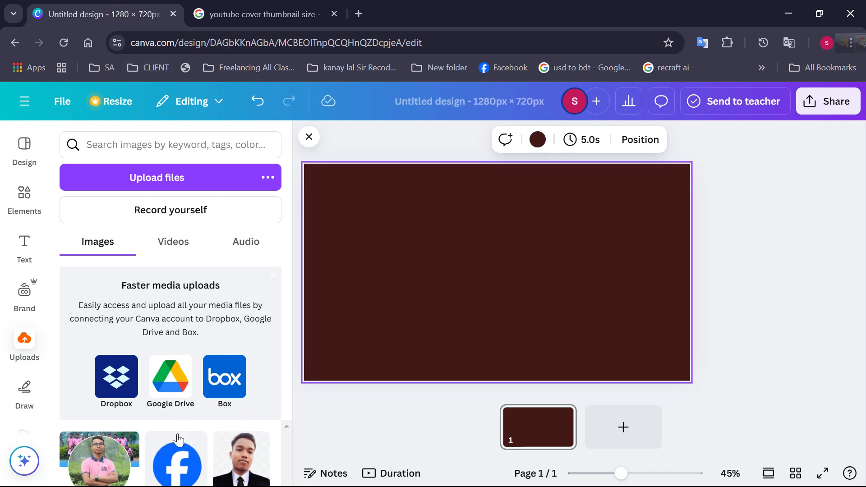
{"action": "left_click", "coordinate": [171, 392]}
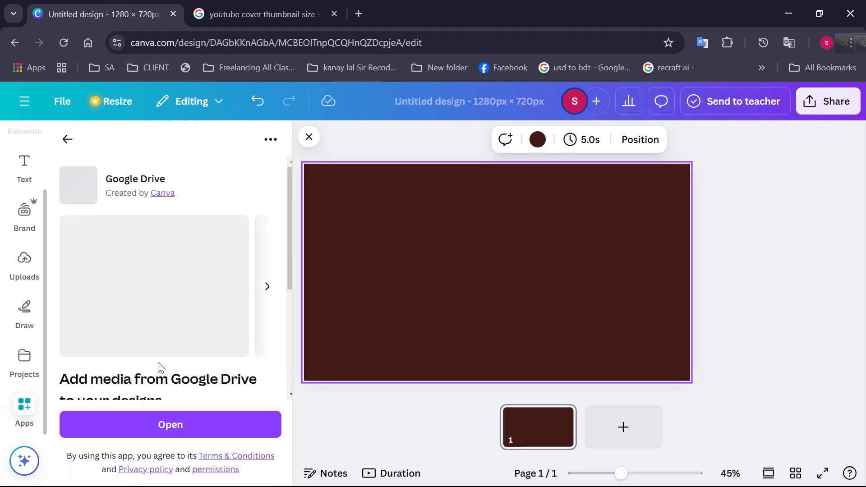
{"action": "left_click", "coordinate": [66, 140]}
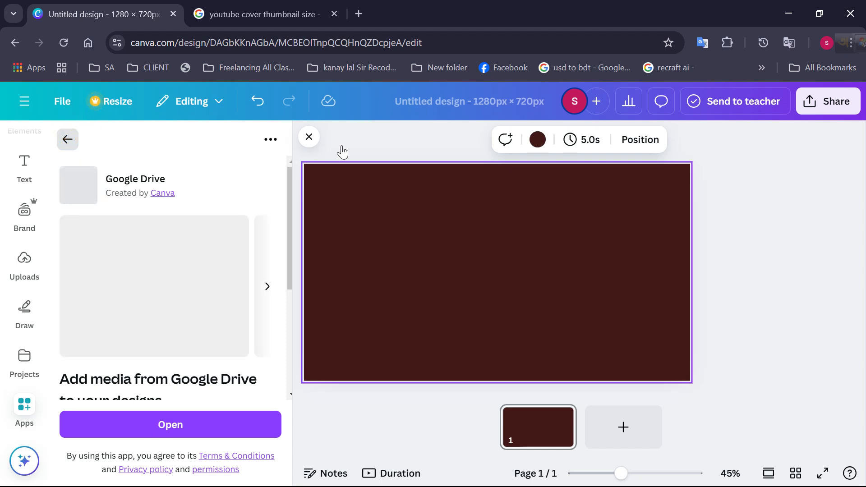
{"action": "left_click", "coordinate": [308, 136]}
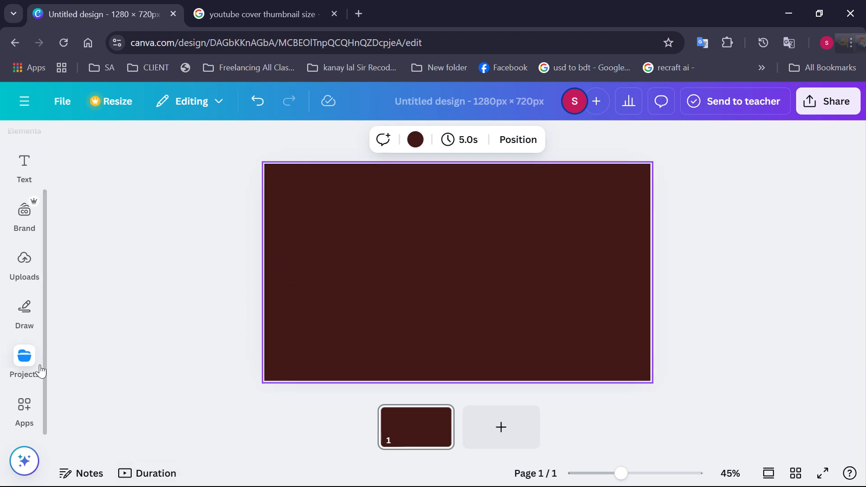
Add the uploaded thumbs-up portrait photo to the thumbnail, placing it left of the page's centre and enlarging it
{"action": "left_click", "coordinate": [25, 270]}
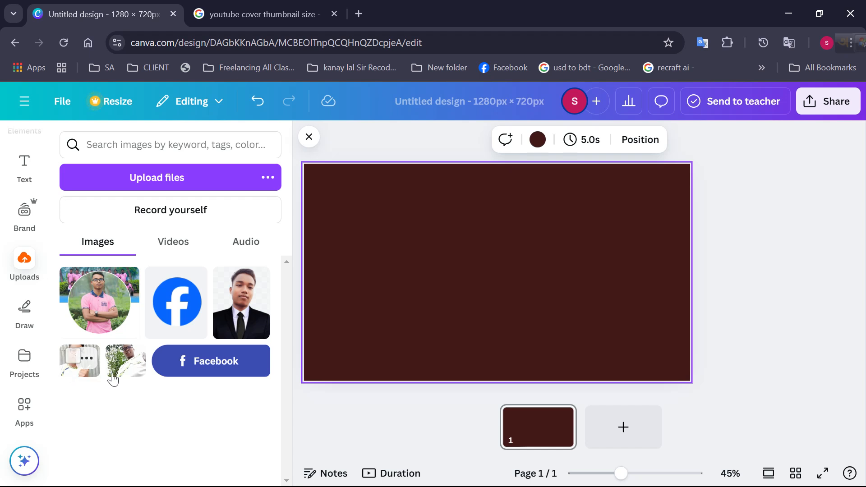
{"action": "left_click", "coordinate": [73, 375]}
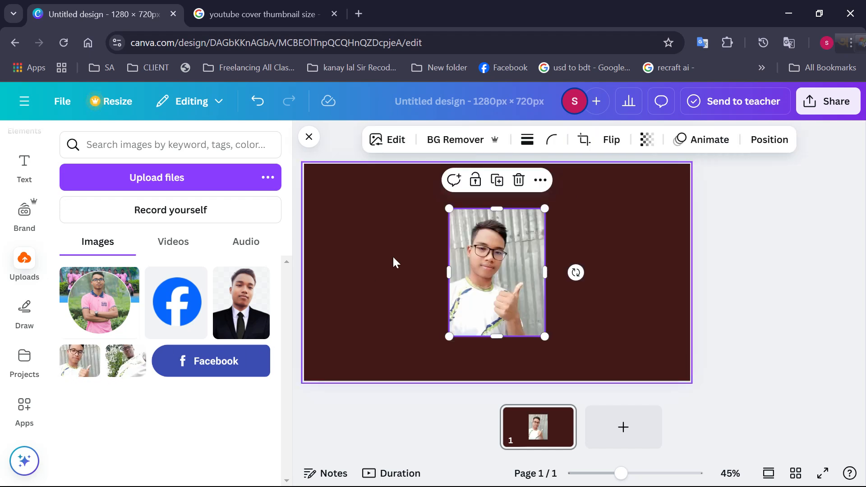
{"action": "left_click_drag", "start_coordinate": [483, 272], "coordinate": [418, 266]}
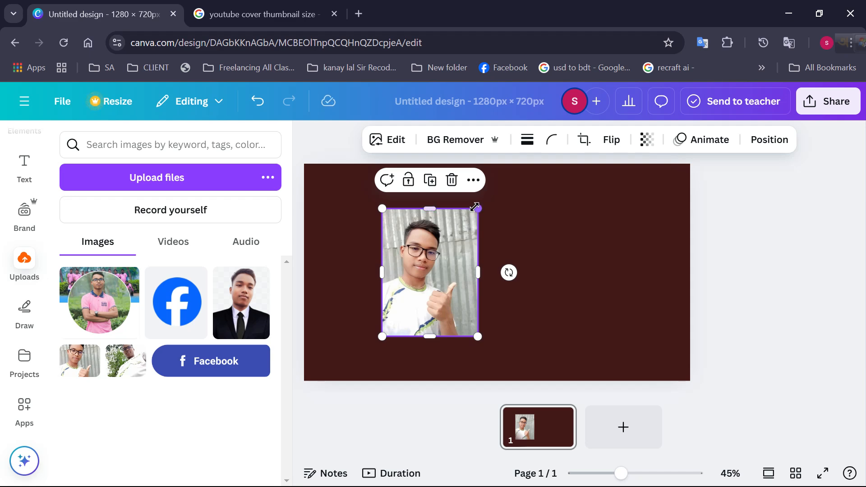
{"action": "left_click_drag", "start_coordinate": [478, 209], "coordinate": [491, 250]}
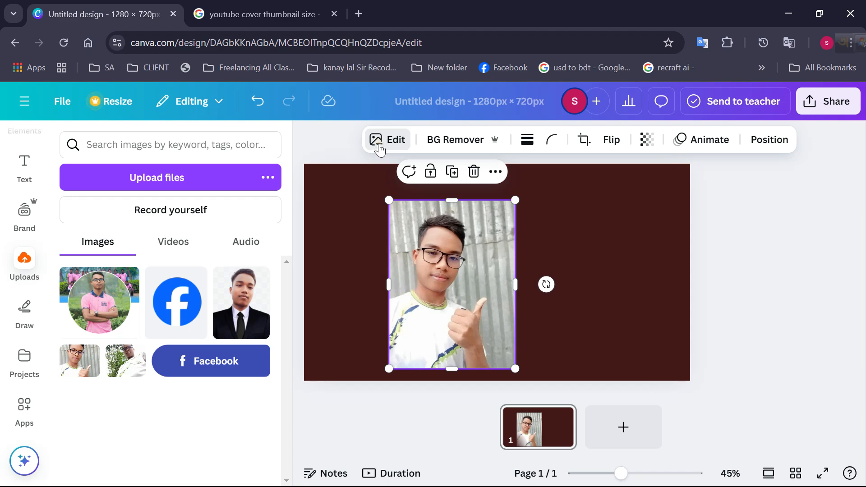
Remove the background of the portrait photo and enlarge and reposition the photo slightly on the left half of the page
{"action": "left_click", "coordinate": [370, 145]}
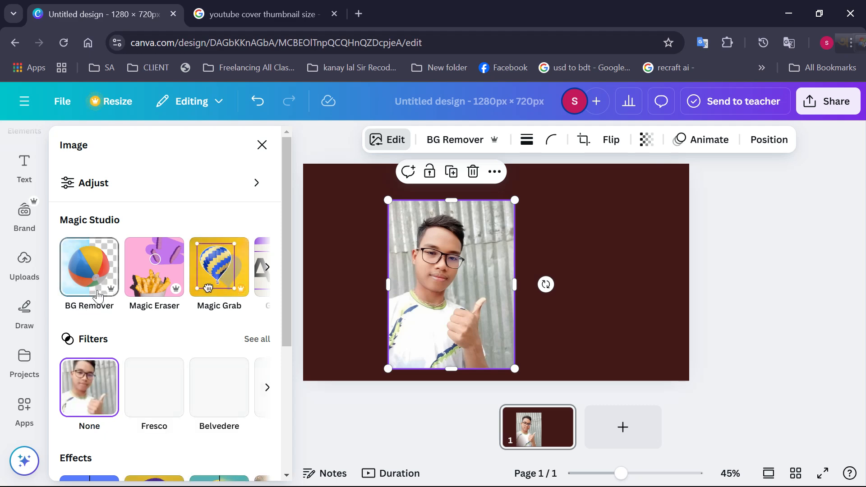
{"action": "left_click", "coordinate": [91, 279]}
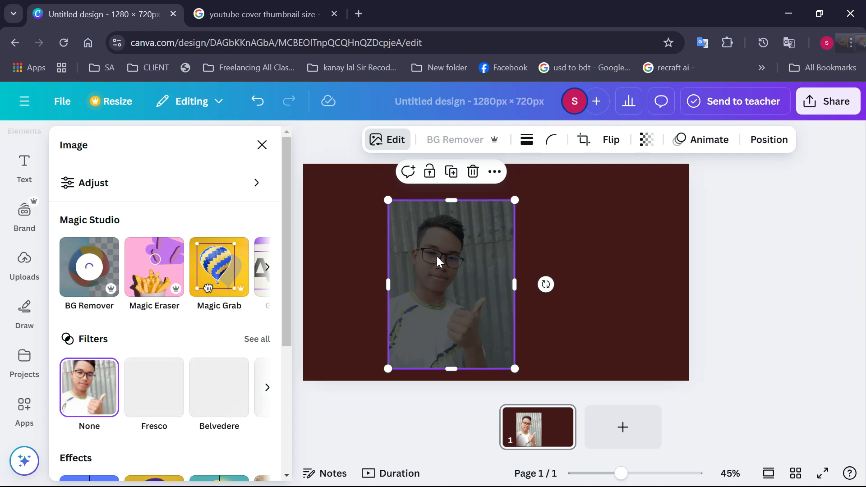
{"action": "left_click_drag", "start_coordinate": [515, 200], "coordinate": [521, 196]}
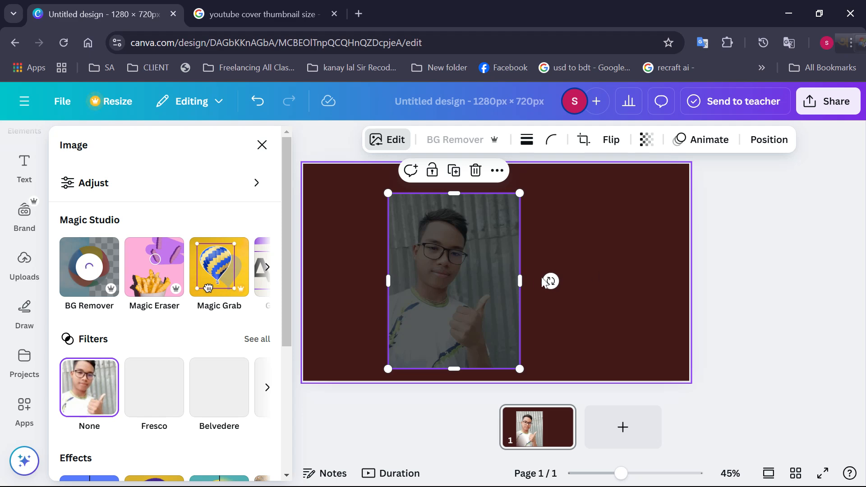
{"action": "left_click_drag", "start_coordinate": [523, 280], "coordinate": [510, 301]}
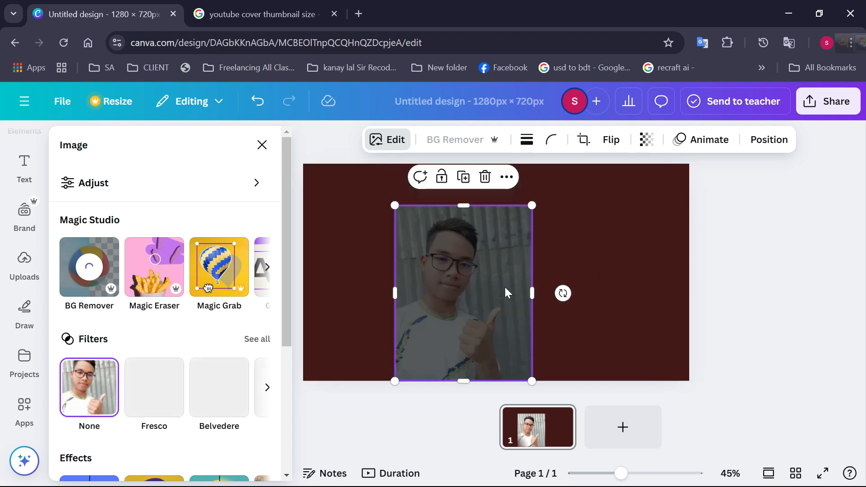
{"action": "left_click_drag", "start_coordinate": [505, 258], "coordinate": [497, 238]}
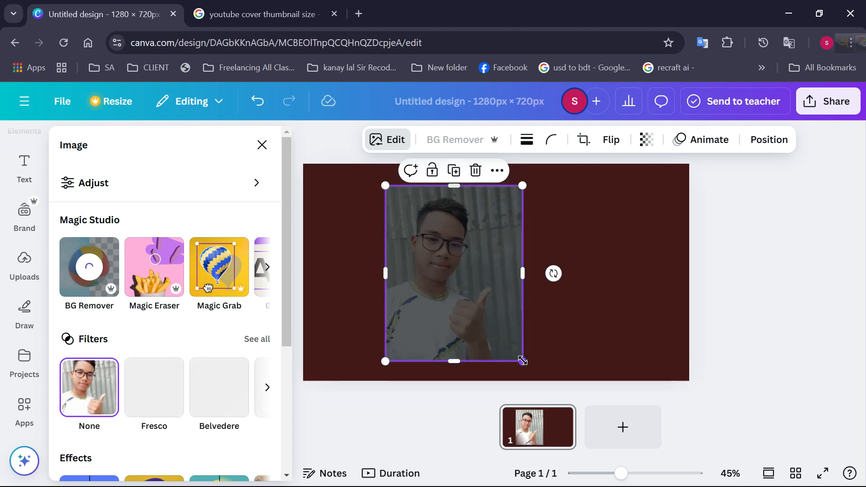
{"action": "left_click_drag", "start_coordinate": [523, 361], "coordinate": [529, 370]}
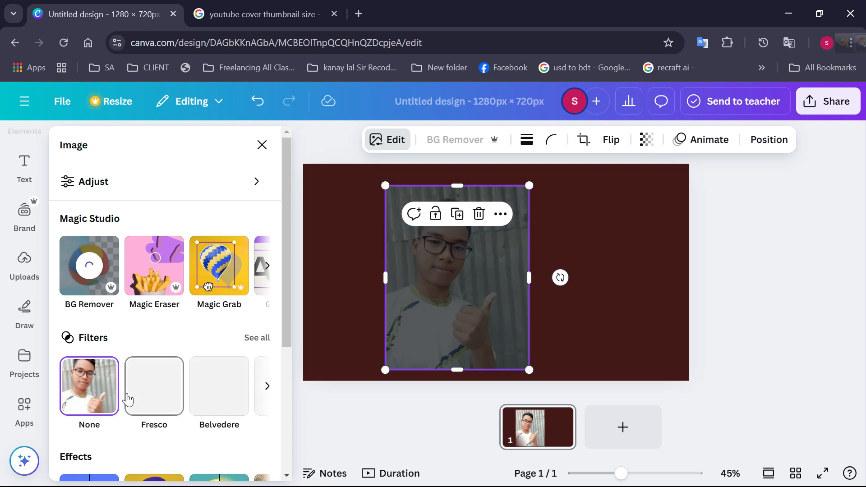
Apply the Outline shadow effect to the cut-out portrait photo
{"action": "scroll", "coordinate": [128, 399], "scroll_direction": "down", "scroll_amount": 3}
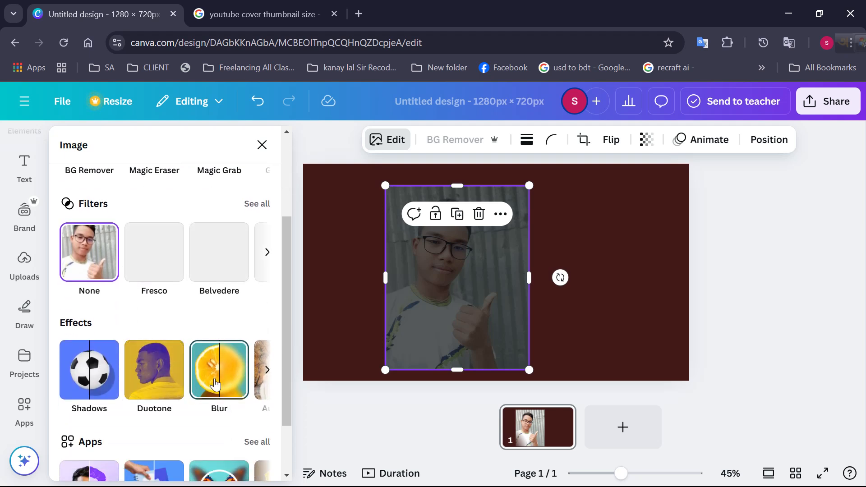
{"action": "scroll", "coordinate": [215, 384], "scroll_direction": "down", "scroll_amount": 2}
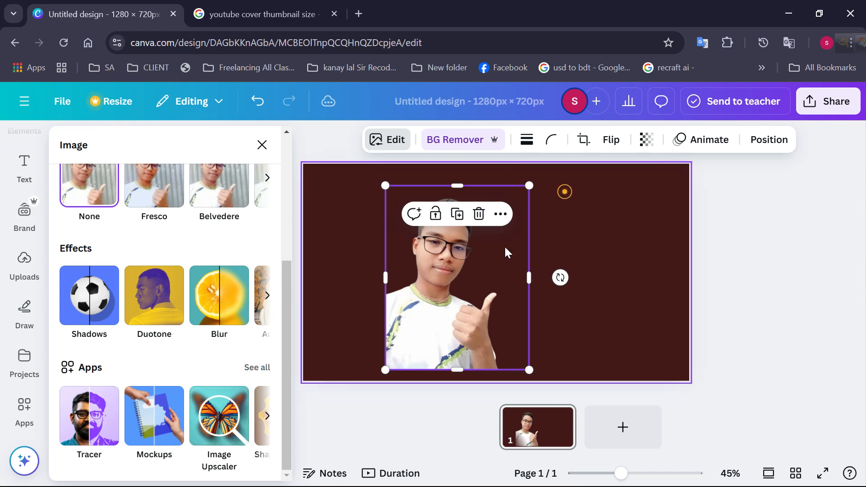
{"action": "key", "text": "Escape"}
{"action": "left_click", "coordinate": [417, 296]}
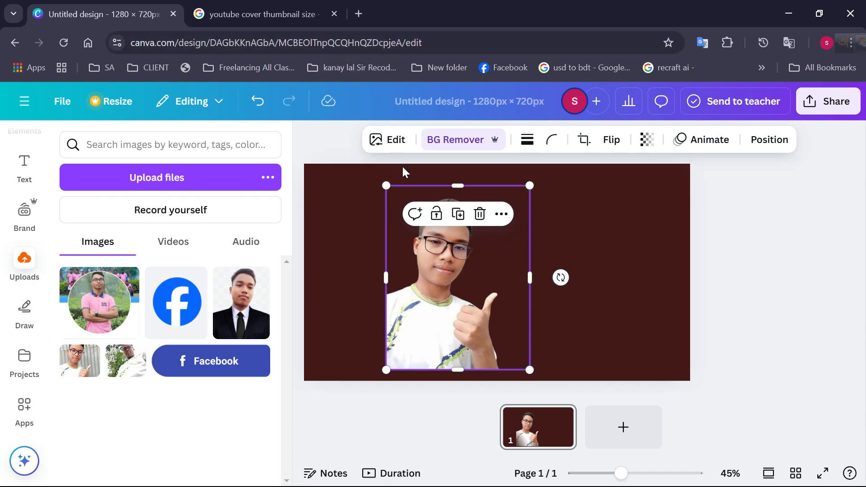
{"action": "left_click", "coordinate": [389, 140]}
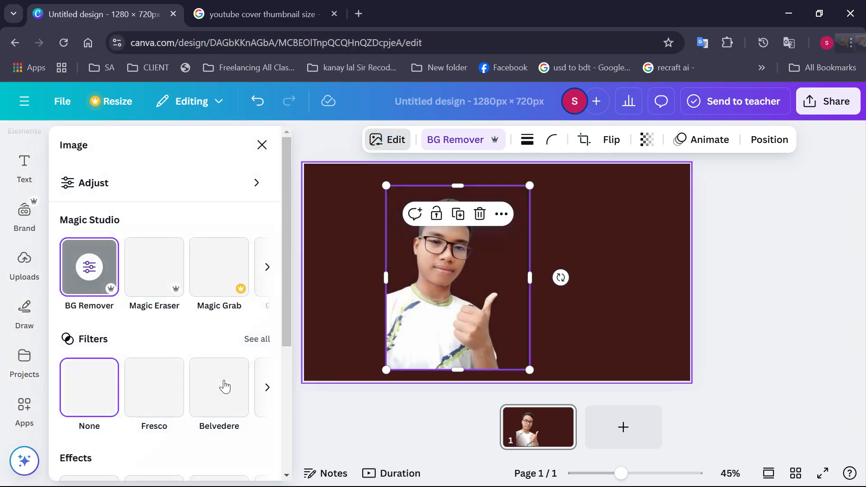
{"action": "scroll", "coordinate": [211, 406], "scroll_direction": "down", "scroll_amount": 5}
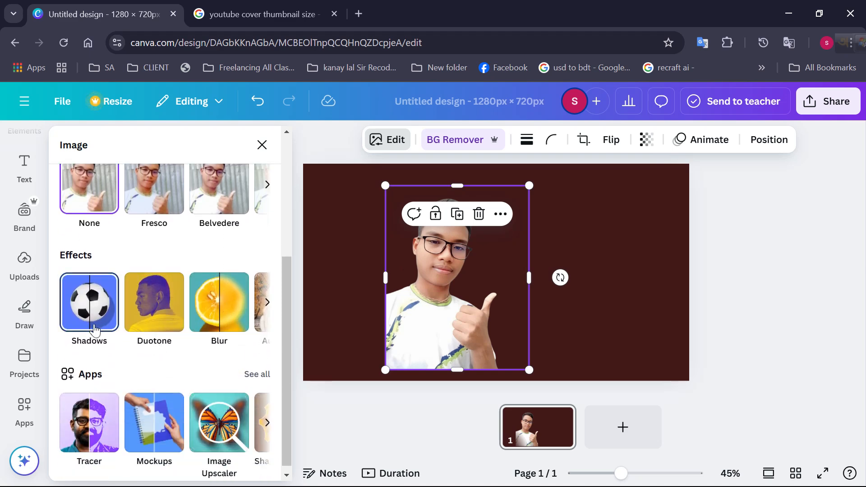
{"action": "left_click", "coordinate": [95, 328]}
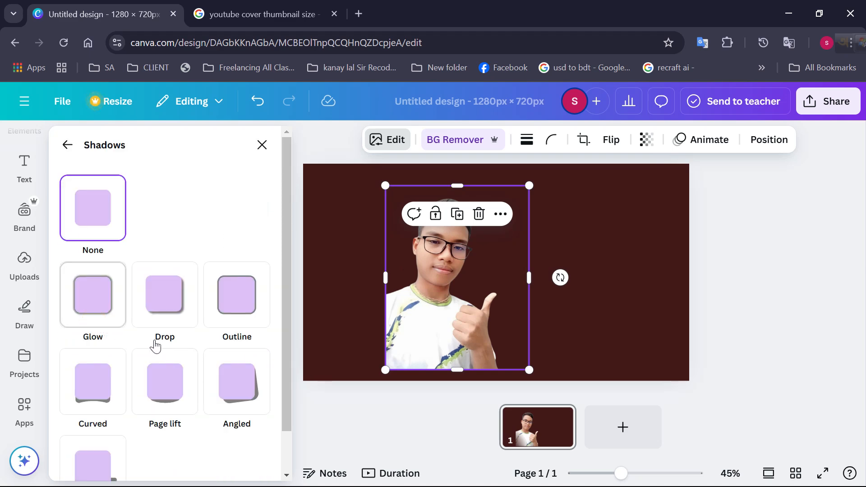
{"action": "left_click", "coordinate": [245, 311]}
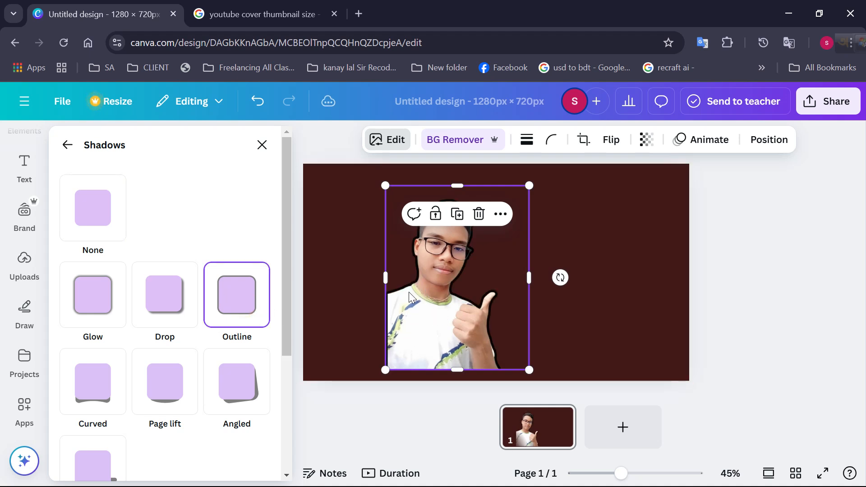
Set the portrait's outline colour to red #FF0000 and its size to 15
{"action": "scroll", "coordinate": [210, 388], "scroll_direction": "down", "scroll_amount": 4}
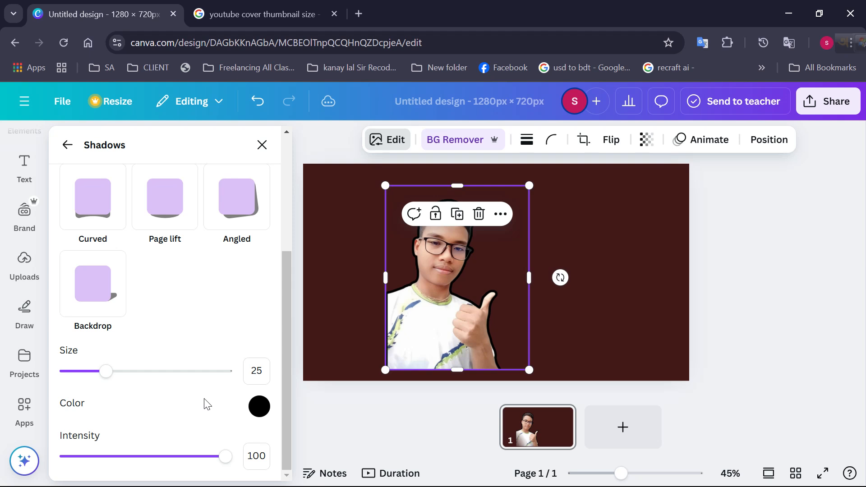
{"action": "left_click", "coordinate": [259, 406]}
{"action": "left_click_drag", "start_coordinate": [431, 289], "coordinate": [480, 244]}
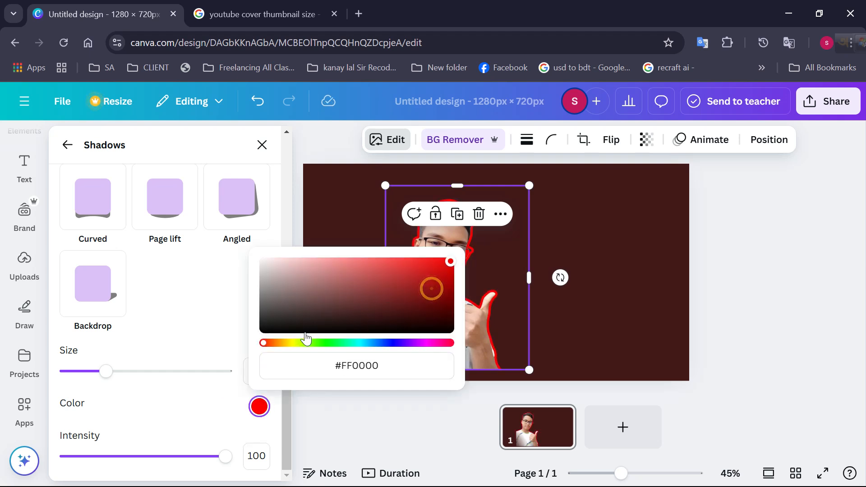
{"action": "left_click", "coordinate": [217, 289]}
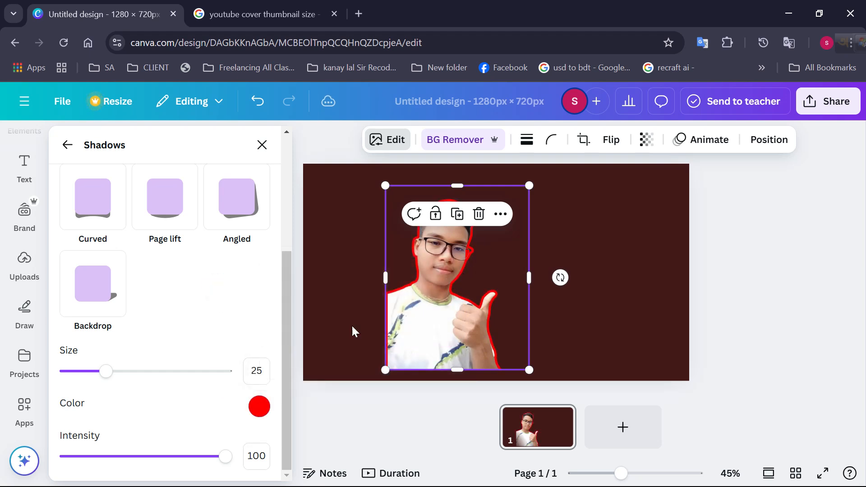
{"action": "left_click_drag", "start_coordinate": [144, 377], "coordinate": [90, 386]}
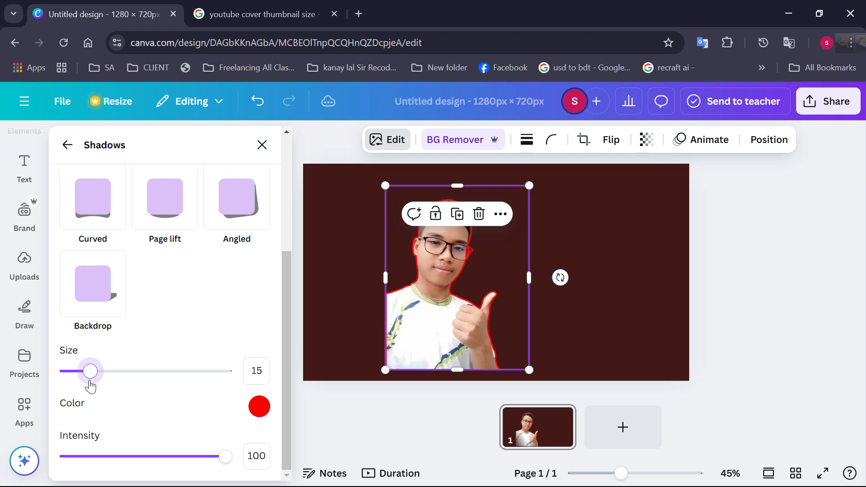
Change the portrait's outline colour to white and set the outline size to 23
{"action": "left_click", "coordinate": [260, 407]}
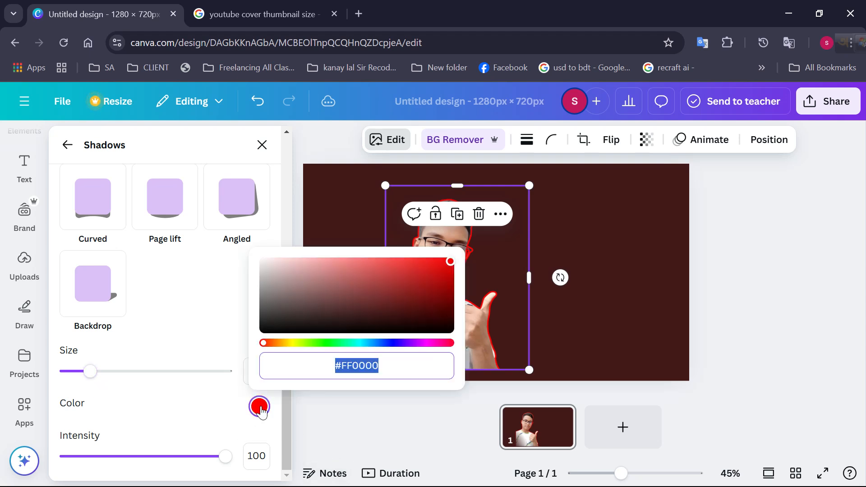
{"action": "left_click", "coordinate": [303, 283]}
{"action": "left_click", "coordinate": [221, 305]}
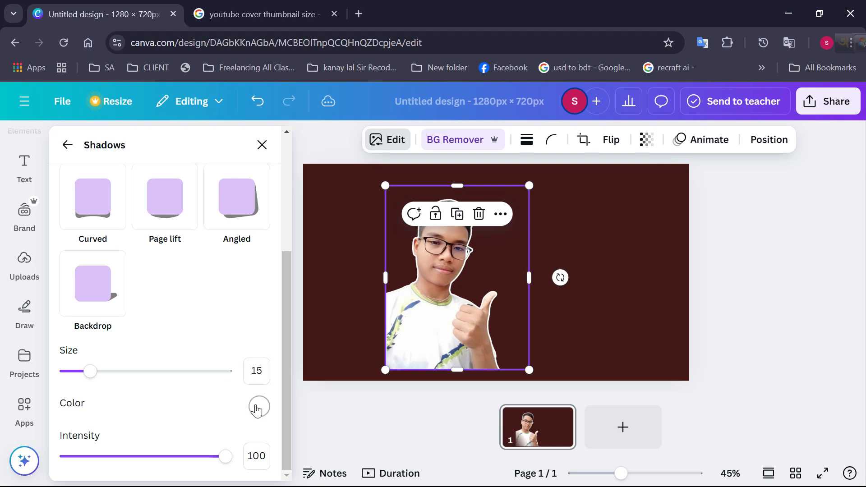
{"action": "left_click_drag", "start_coordinate": [91, 376], "coordinate": [103, 380]}
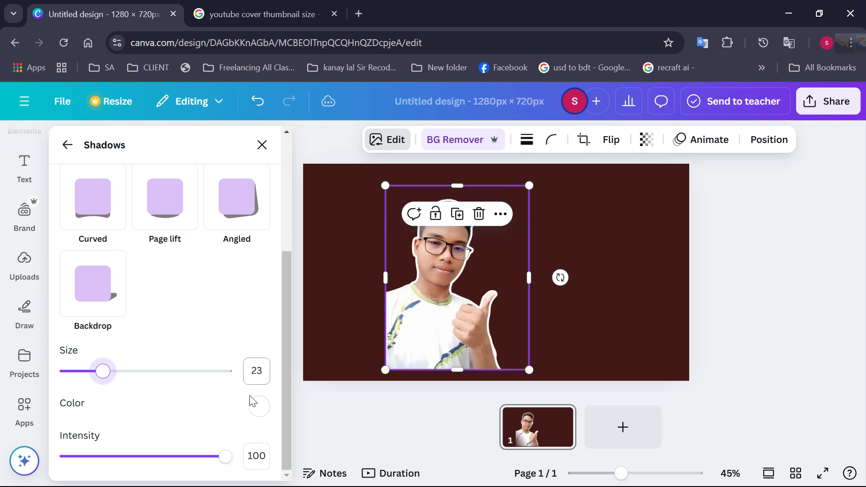
Set the portrait's outline colour back to red #FF0000
{"action": "left_click", "coordinate": [259, 406]}
{"action": "left_click_drag", "start_coordinate": [308, 321], "coordinate": [491, 242]}
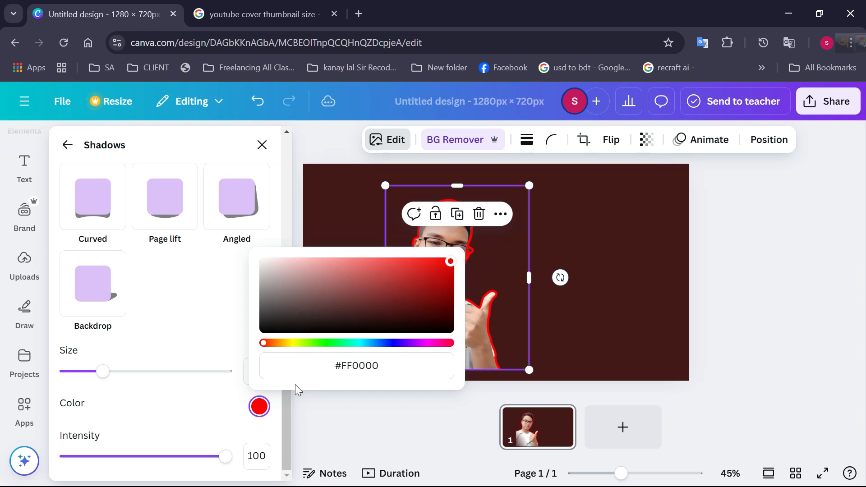
{"action": "left_click", "coordinate": [301, 368]}
{"action": "left_click_drag", "start_coordinate": [302, 318], "coordinate": [479, 216]}
{"action": "left_click", "coordinate": [356, 366]}
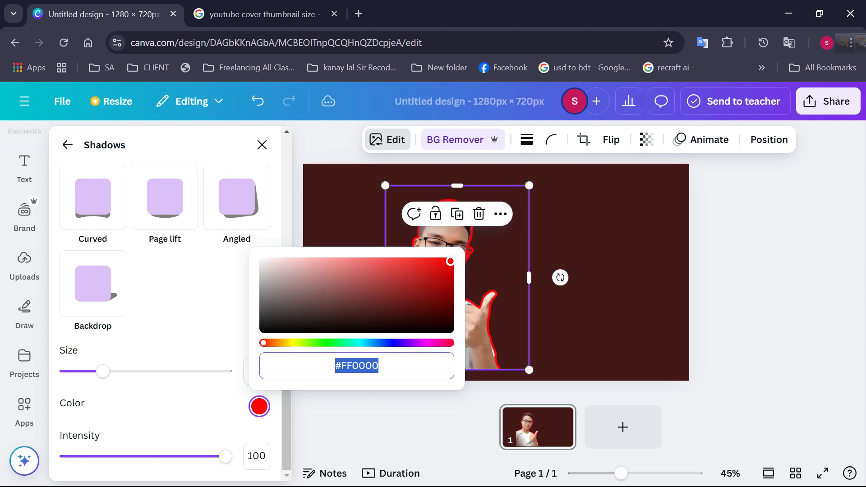
{"action": "left_click", "coordinate": [364, 253]}
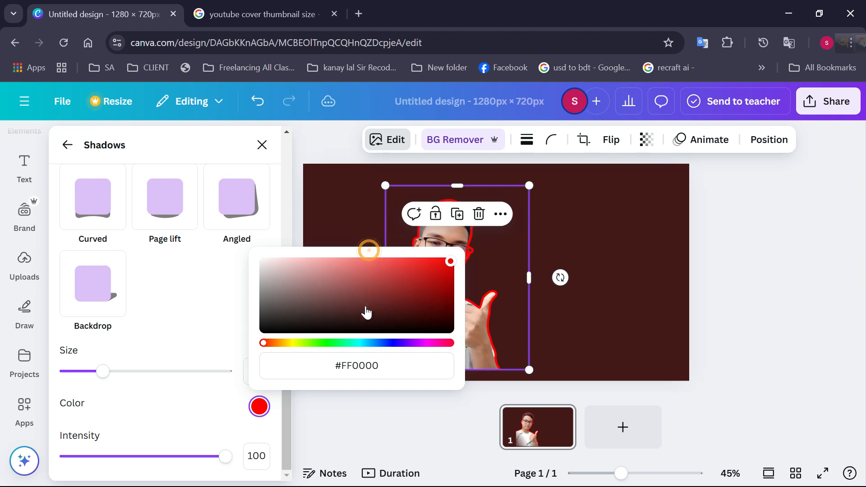
Try several other outline colours on the portrait, including bright green #3FFF0E and blue
{"action": "left_click", "coordinate": [319, 343]}
{"action": "left_click_drag", "start_coordinate": [335, 333], "coordinate": [444, 260]}
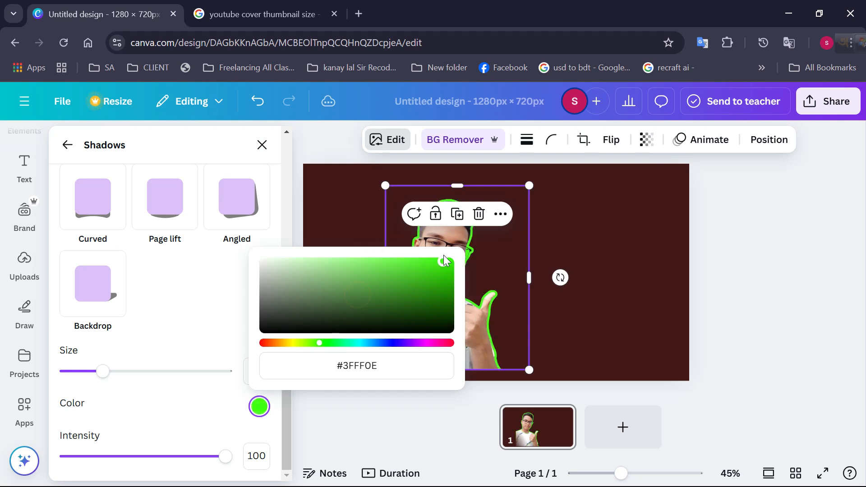
{"action": "left_click", "coordinate": [375, 310]}
{"action": "left_click", "coordinate": [368, 343]}
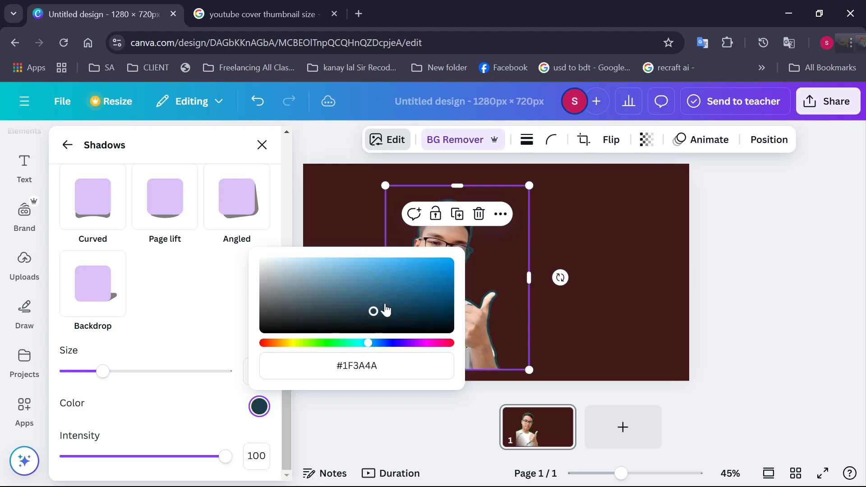
{"action": "left_click_drag", "start_coordinate": [374, 310], "coordinate": [439, 261]}
{"action": "left_click", "coordinate": [412, 343]}
{"action": "left_click_drag", "start_coordinate": [431, 294], "coordinate": [454, 258]}
{"action": "left_click", "coordinate": [430, 344]}
Set the portrait's outline colour to fully saturated yellow #FFE500 and close the colour picker
{"action": "left_click_drag", "start_coordinate": [423, 290], "coordinate": [497, 231]}
{"action": "left_click", "coordinate": [291, 344]}
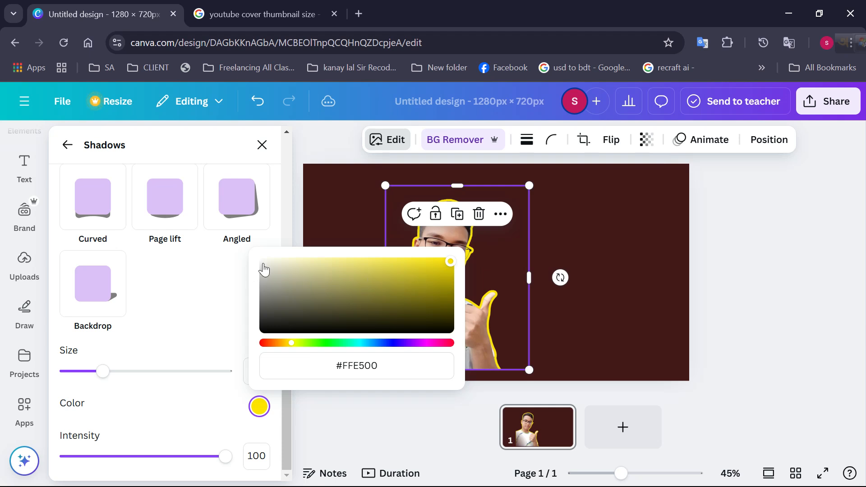
{"action": "left_click", "coordinate": [288, 223]}
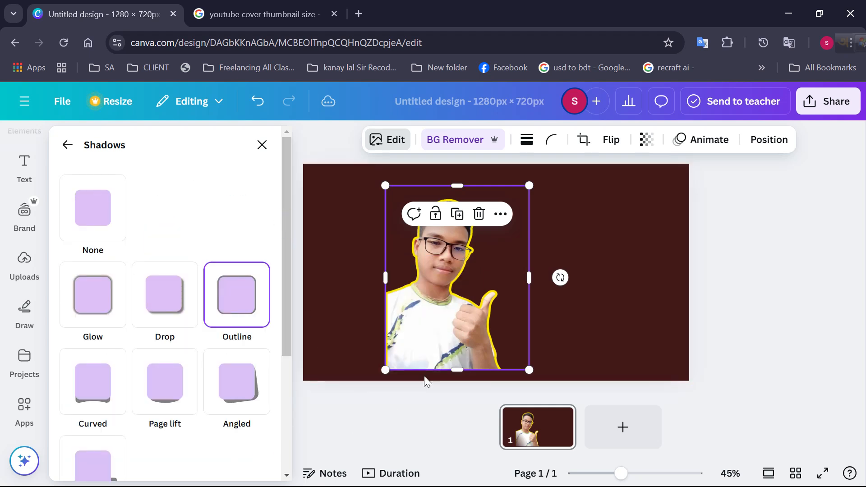
Move the outlined portrait to the lower left corner of the page, flush with its bottom edge, and deselect it
{"action": "left_click_drag", "start_coordinate": [438, 360], "coordinate": [353, 372]}
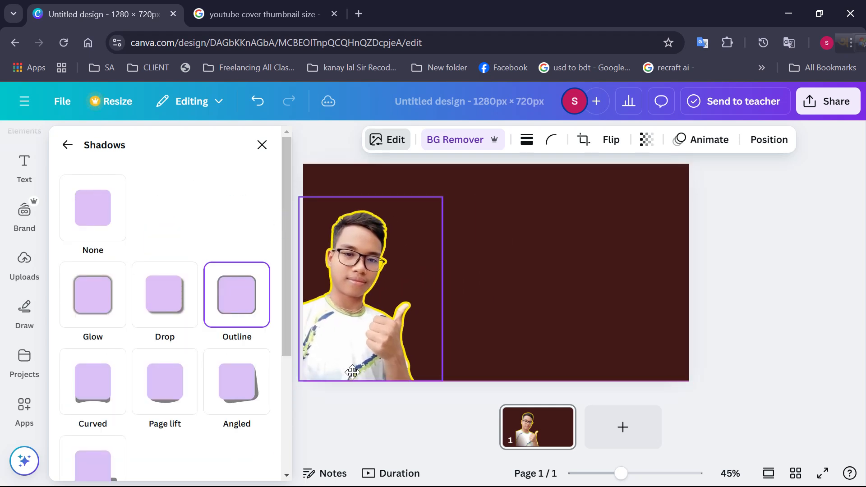
{"action": "left_click", "coordinate": [759, 212]}
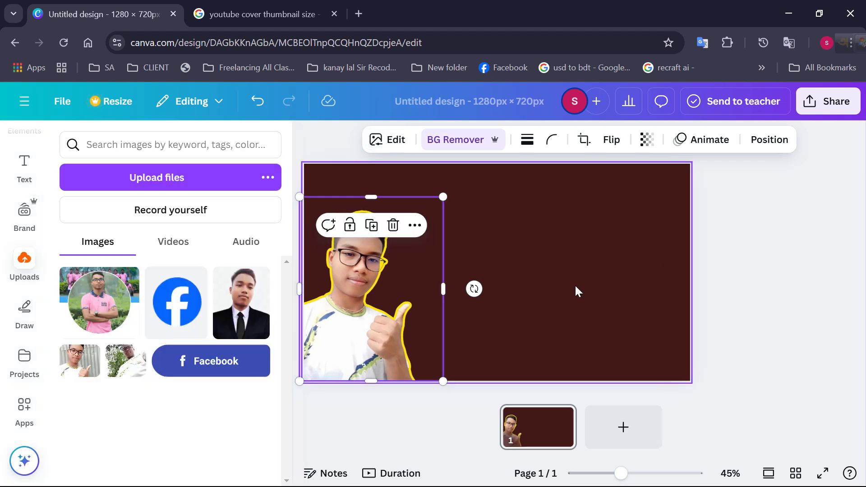
{"action": "left_click", "coordinate": [542, 329]}
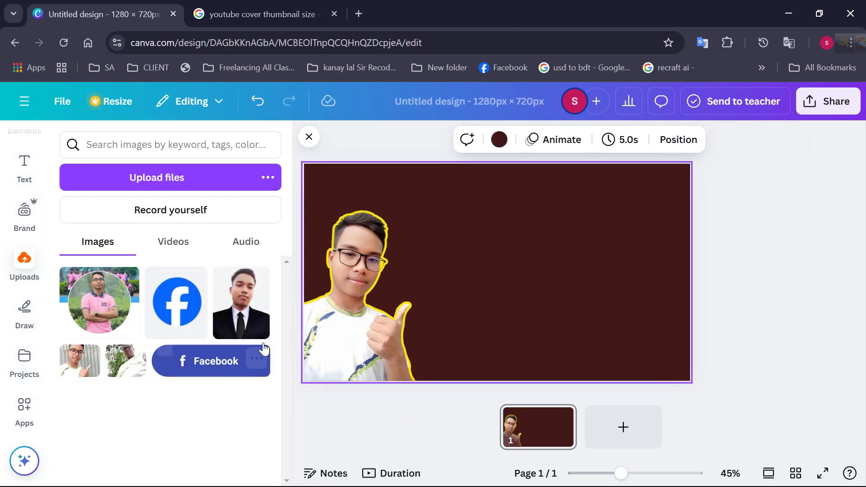
{"action": "left_click", "coordinate": [364, 281]}
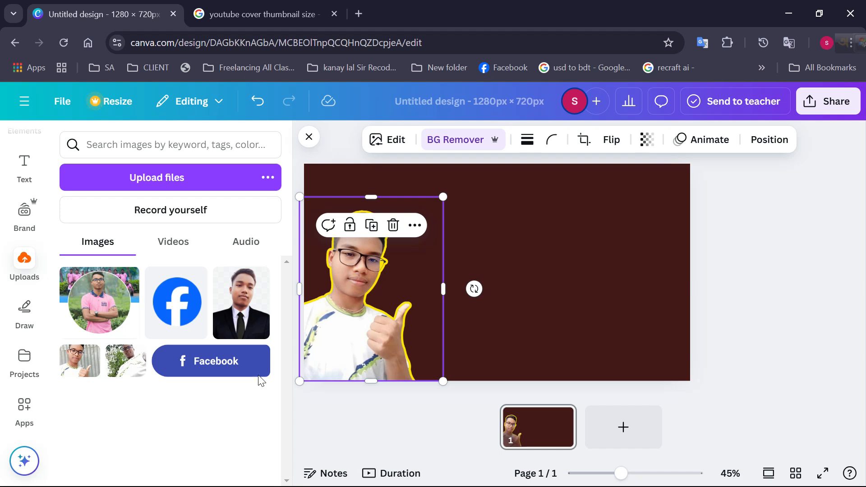
{"action": "left_click", "coordinate": [308, 137]}
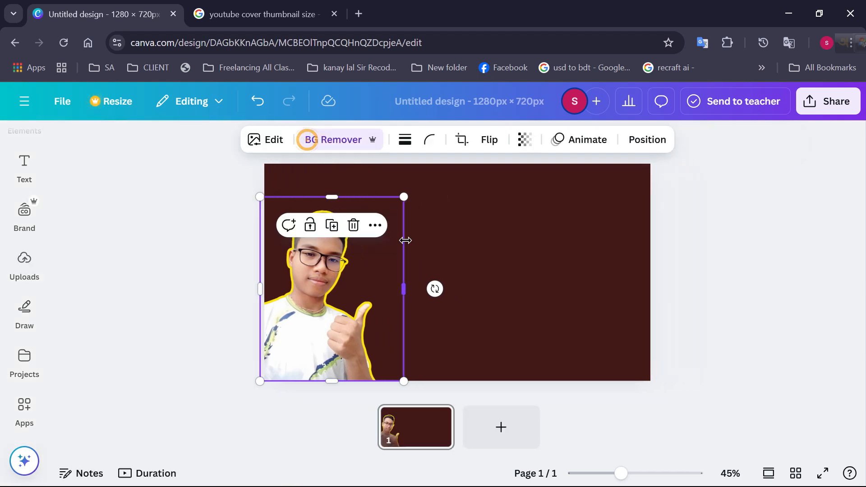
{"action": "left_click", "coordinate": [185, 317]}
Add a text box beside the portrait, enlarge it to font size 34.7 and widen its frame
{"action": "left_click", "coordinate": [17, 280]}
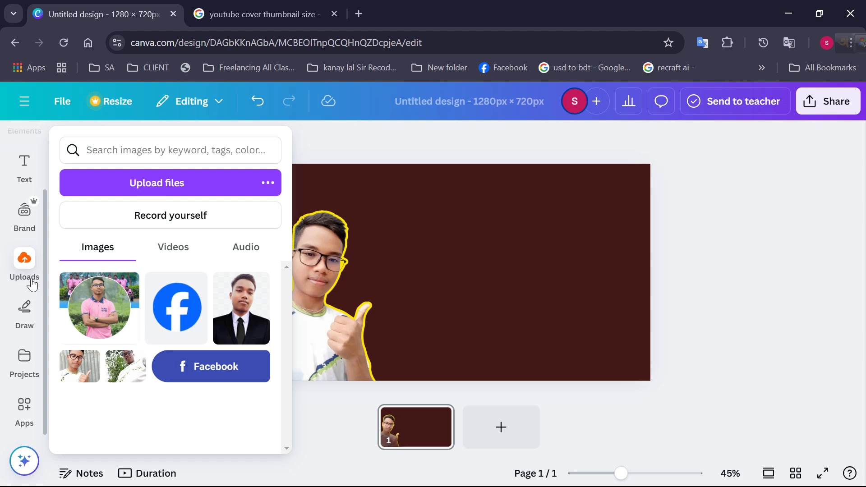
{"action": "left_click", "coordinate": [22, 314]}
{"action": "left_click", "coordinate": [24, 264]}
{"action": "left_click", "coordinate": [32, 171]}
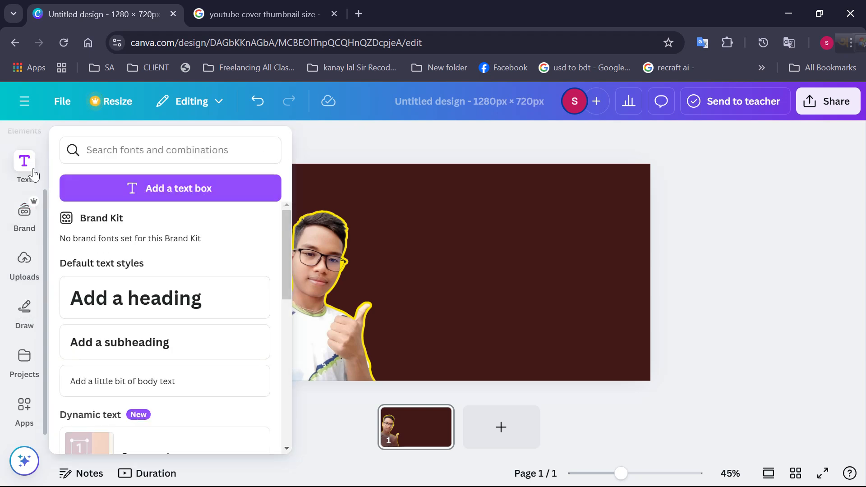
{"action": "left_click", "coordinate": [214, 198]}
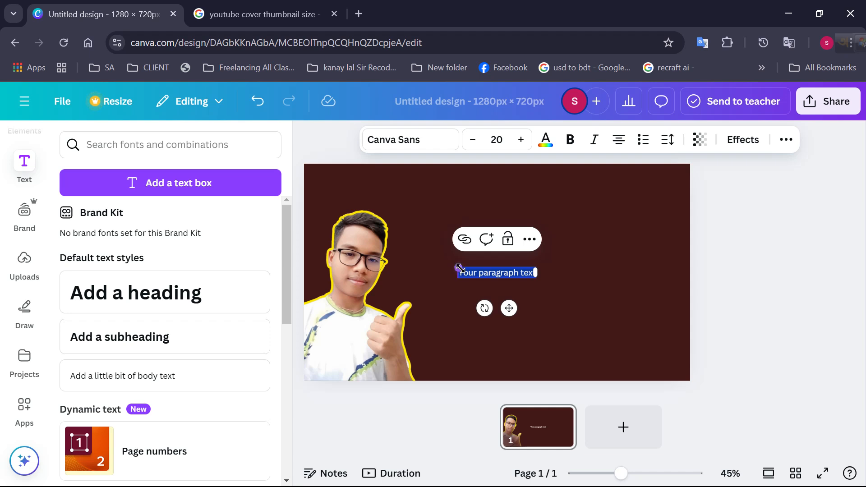
{"action": "left_click_drag", "start_coordinate": [459, 268], "coordinate": [402, 260]}
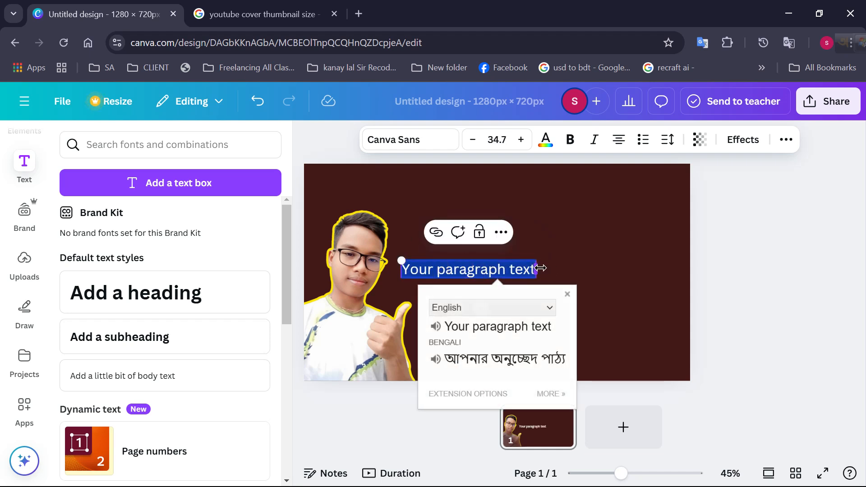
{"action": "left_click_drag", "start_coordinate": [540, 268], "coordinate": [596, 269]}
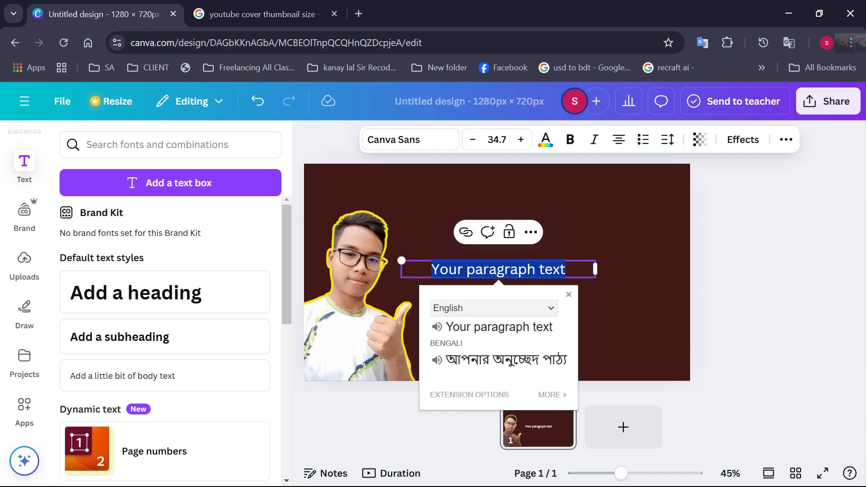
Replace the placeholder text in the new text box with the Bengali words "কি ভাবে আপনি"
{"action": "type", "text": "j"}
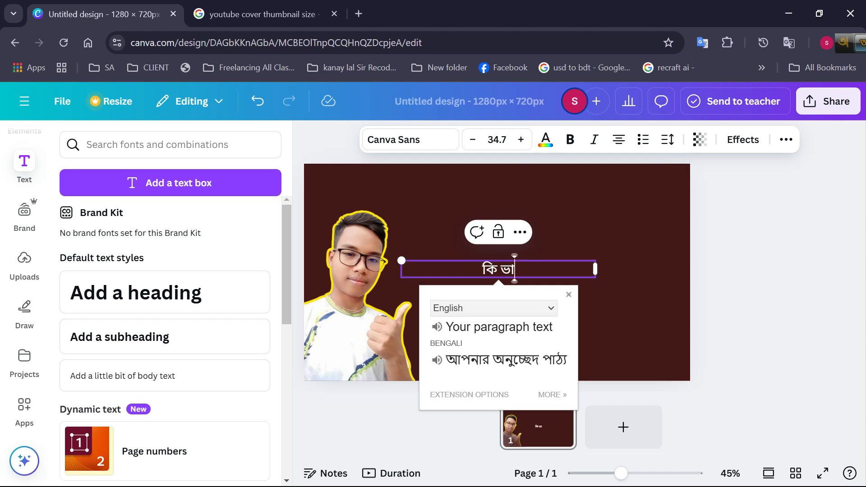
{"action": "type", "text": "বর"}
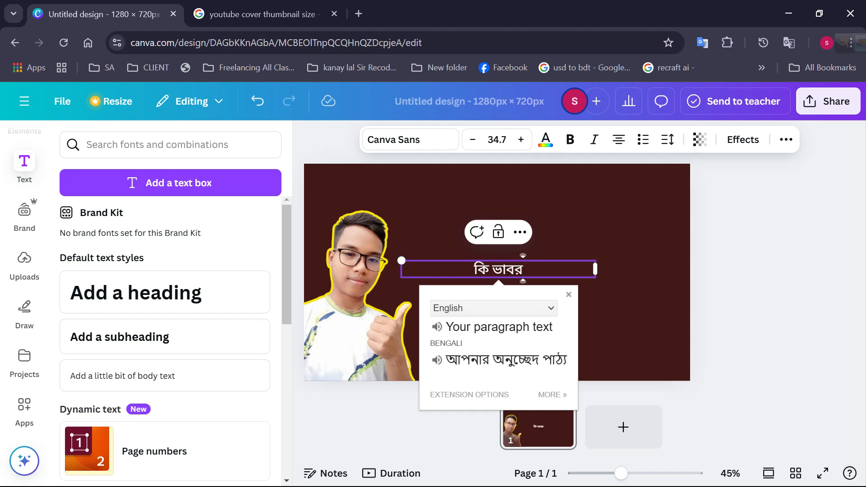
{"action": "key", "text": "BackSpace"}
{"action": "key", "text": "BackSpace"}
{"action": "type", "text": "ব"}
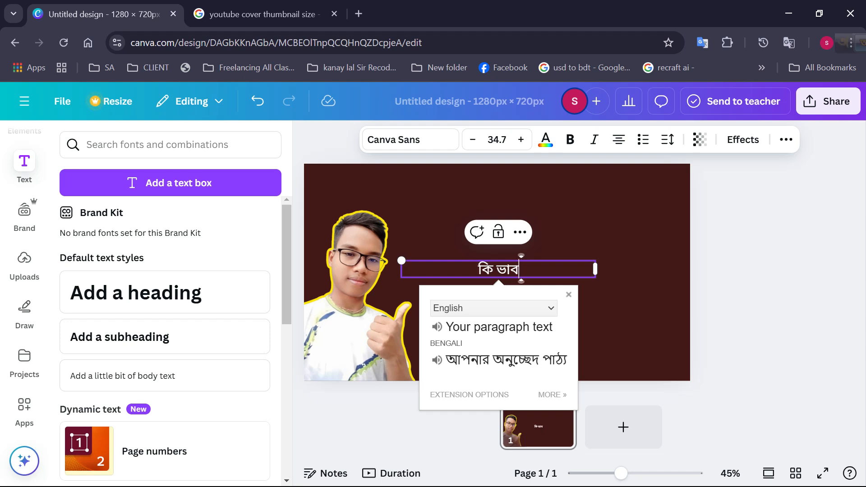
{"action": "type", "text": "ে আ"}
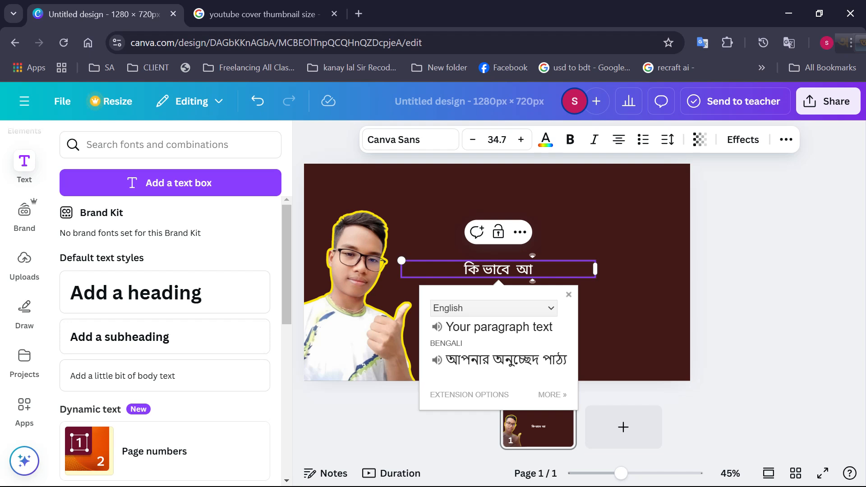
{"action": "key", "text": "BackSpace"}
{"action": "type", "text": "আ"}
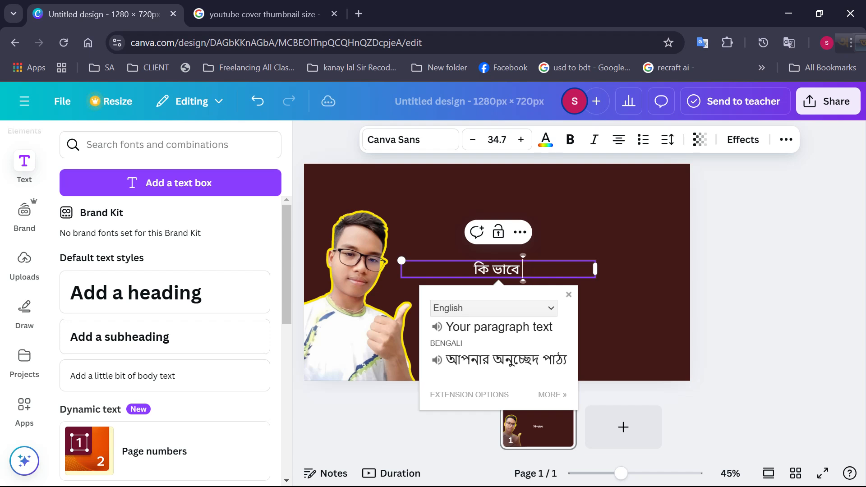
{"action": "type", "text": "পনি আ"}
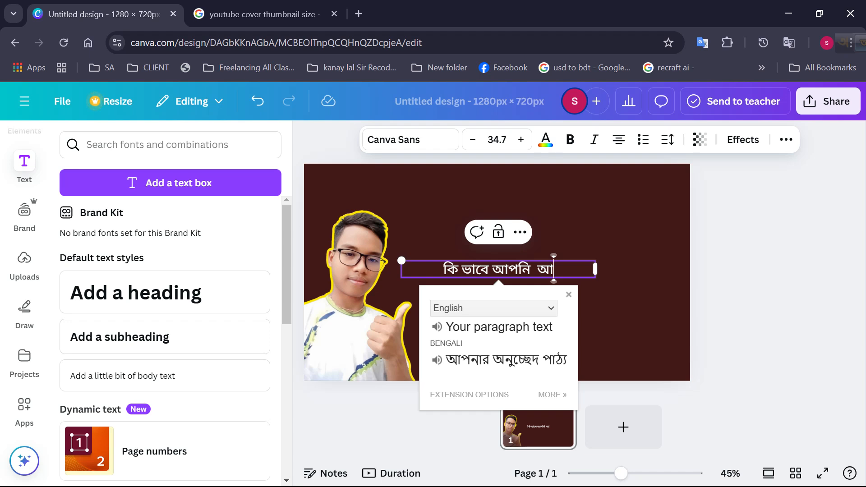
{"action": "key", "text": "BackSpace"}
{"action": "key", "text": "BackSpace"}
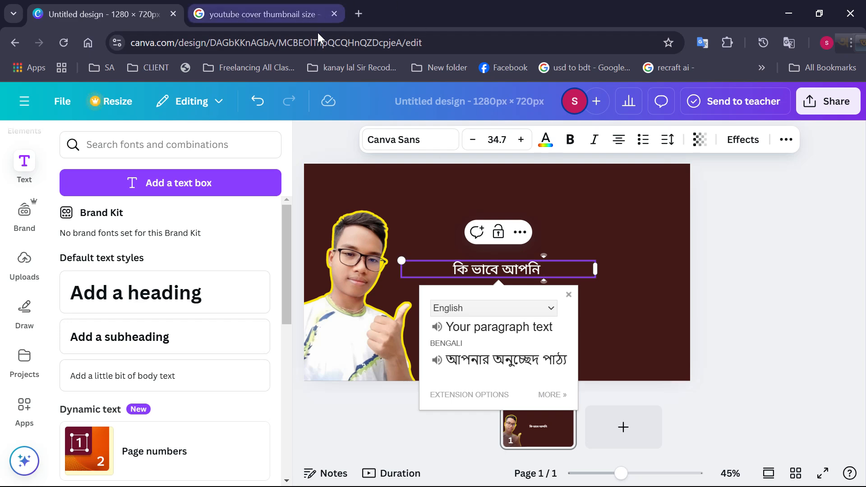
Open Google Translate in a new browser tab from the list of Google apps
{"action": "left_click", "coordinate": [358, 14]}
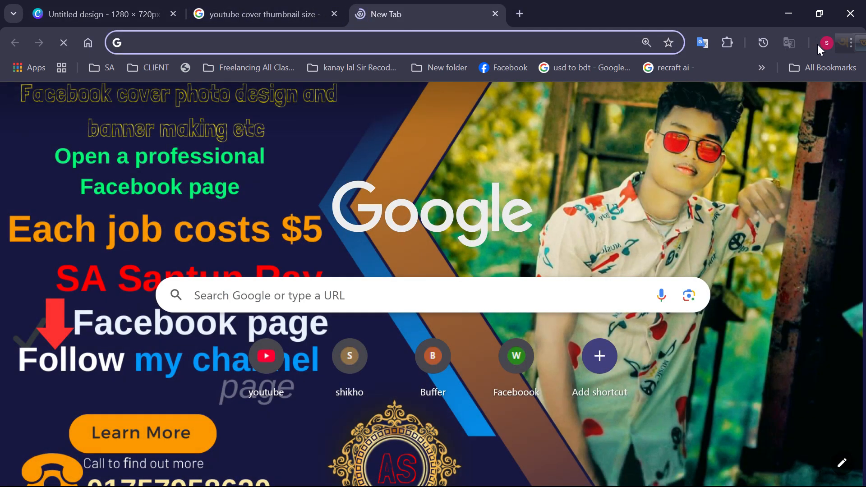
{"action": "left_click", "coordinate": [768, 120]}
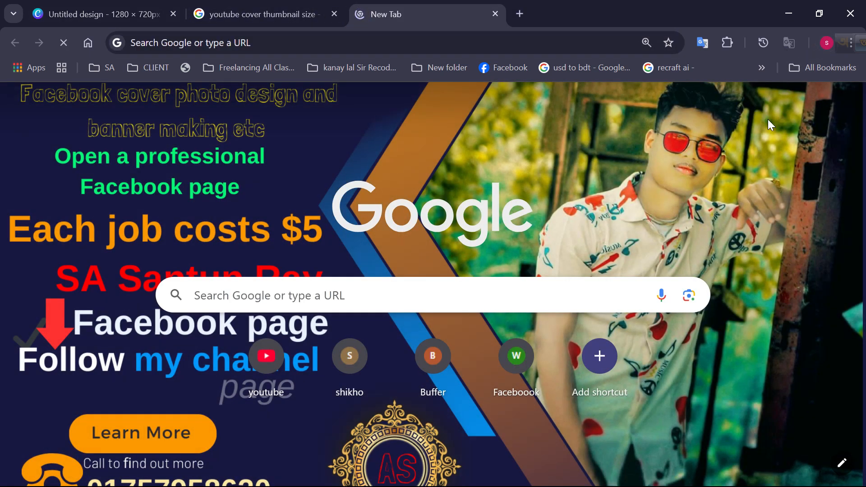
{"action": "left_click", "coordinate": [427, 9]}
{"action": "right_click", "coordinate": [614, 189]}
{"action": "left_click", "coordinate": [671, 243]}
{"action": "left_click", "coordinate": [280, 20]}
{"action": "left_click", "coordinate": [421, 21]}
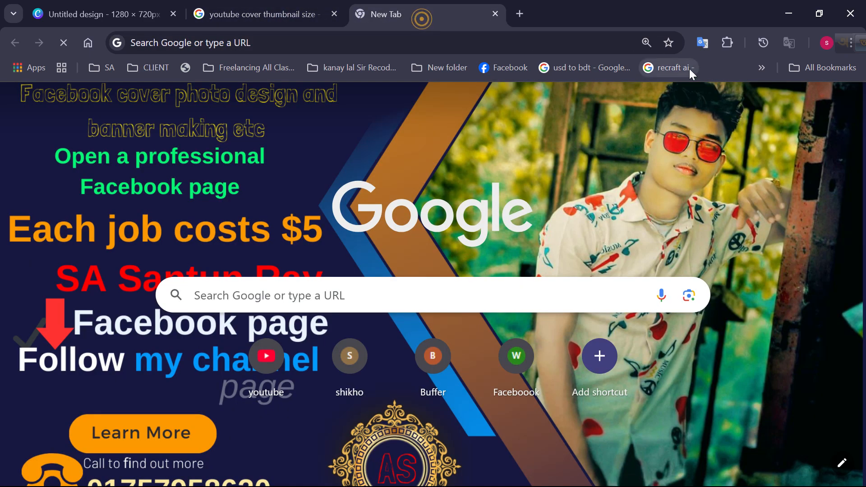
{"action": "left_click", "coordinate": [808, 113]}
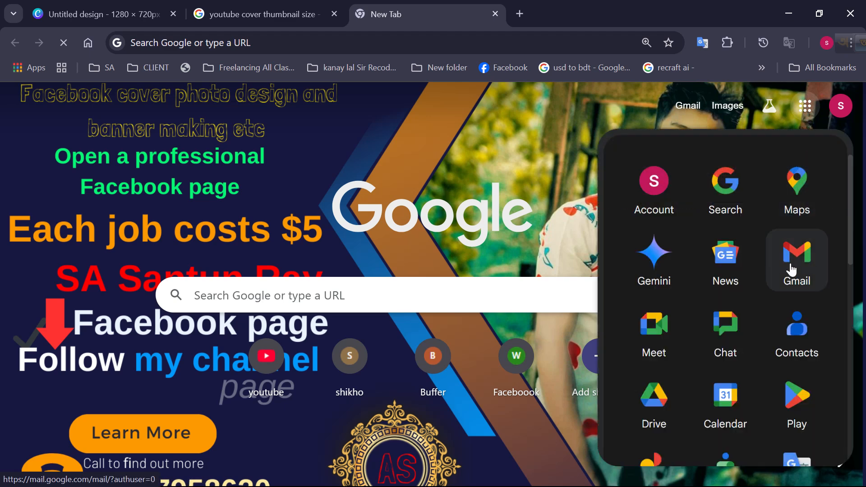
{"action": "scroll", "coordinate": [793, 381], "scroll_direction": "down", "scroll_amount": 3}
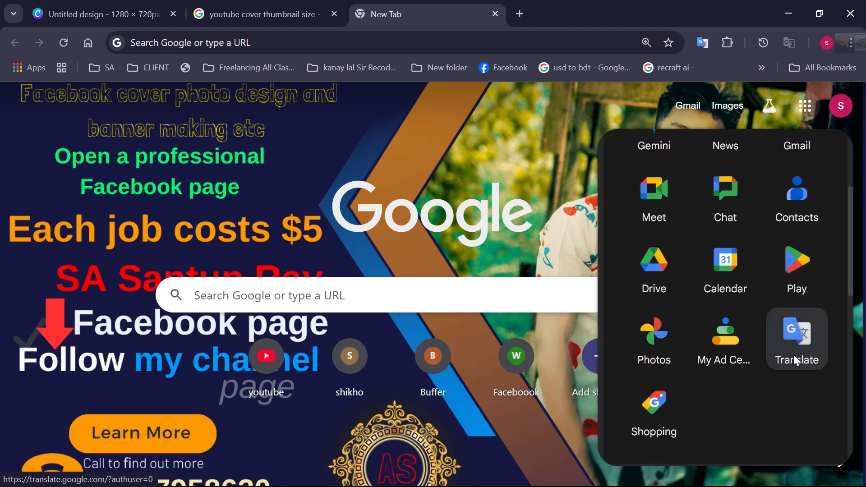
{"action": "left_click", "coordinate": [794, 355]}
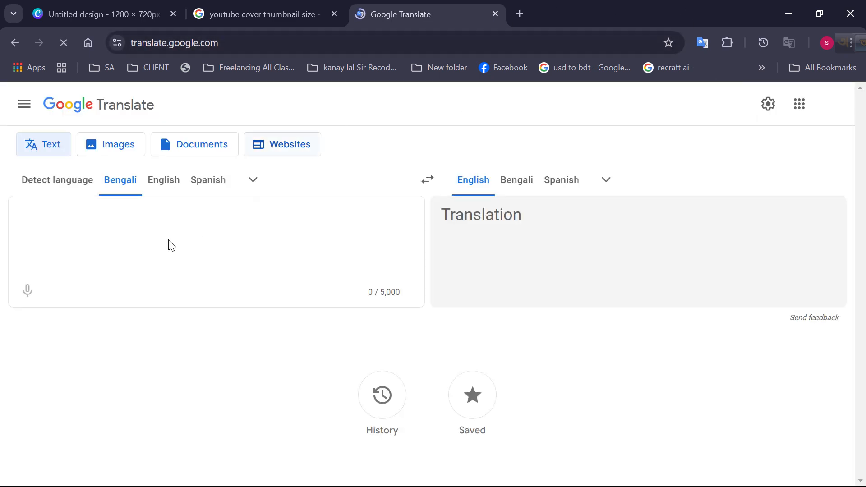
Dictate the Bengali phrase "প্রফেশনাল ওয়েবসাইট ডিজাইন ক্রিয়েট" by voice input for translation into English
{"action": "left_click", "coordinate": [27, 291]}
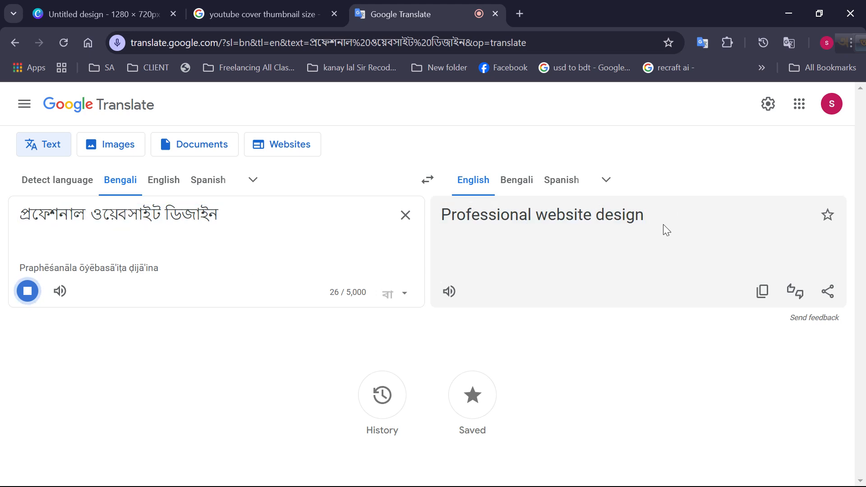
{"action": "triple_click", "coordinate": [220, 220]}
{"action": "left_click", "coordinate": [217, 220]}
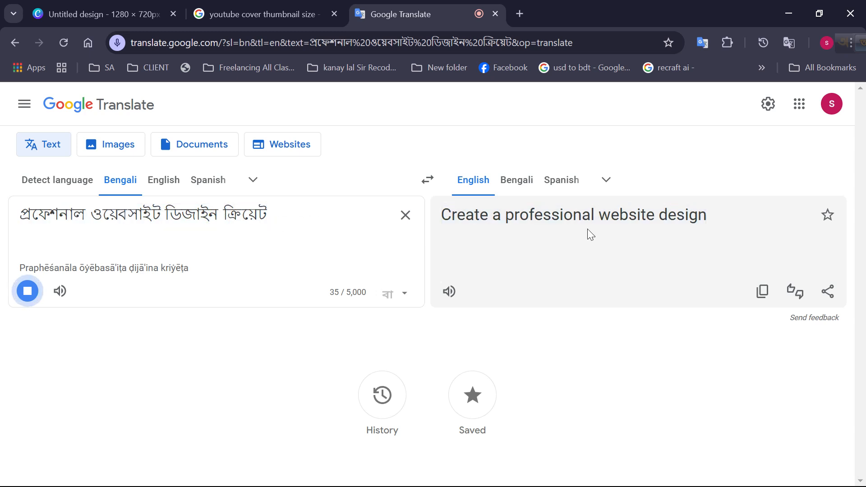
Copy the English translation "Create a professional website design"
{"action": "left_click_drag", "start_coordinate": [702, 229], "coordinate": [460, 231]}
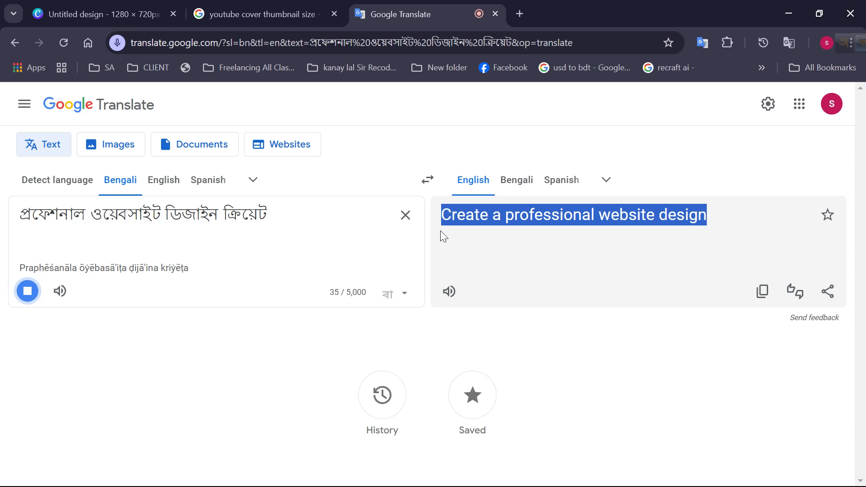
{"action": "right_click", "coordinate": [496, 218]}
{"action": "left_click", "coordinate": [522, 228]}
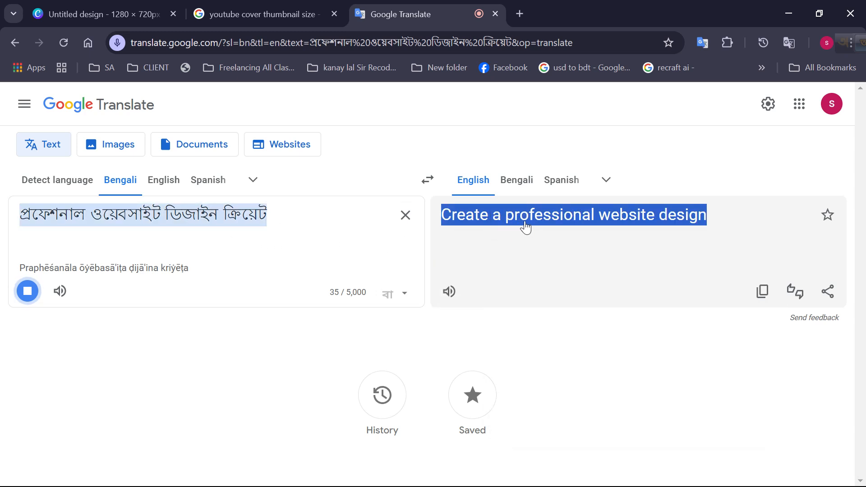
Switch back to the Canva design and replace the Bengali text with the copied "Create a professional website design"
{"action": "left_click", "coordinate": [136, 12]}
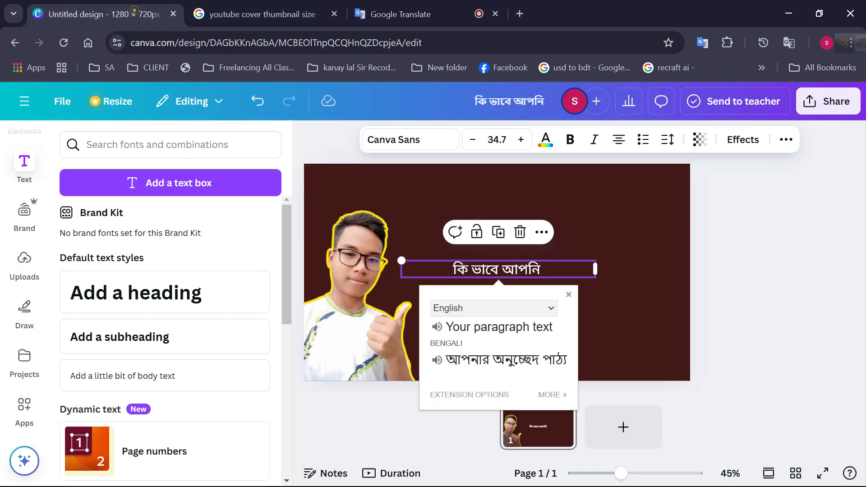
{"action": "left_click", "coordinate": [545, 269]}
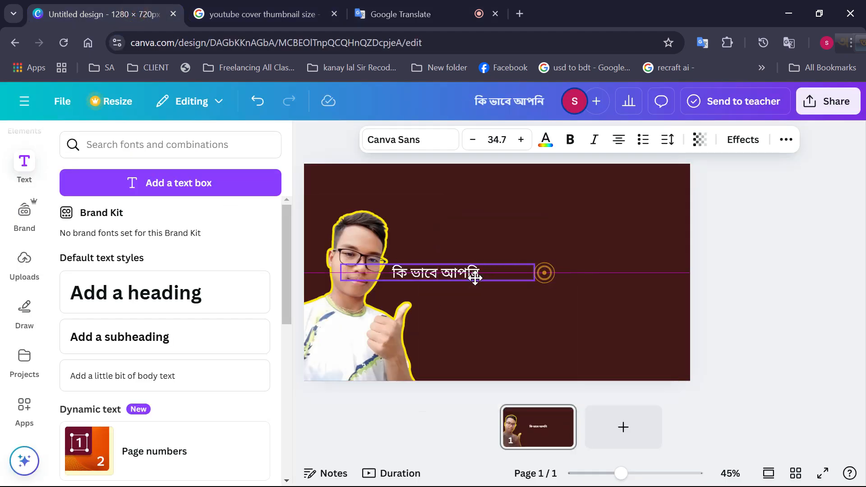
{"action": "left_click", "coordinate": [529, 266]}
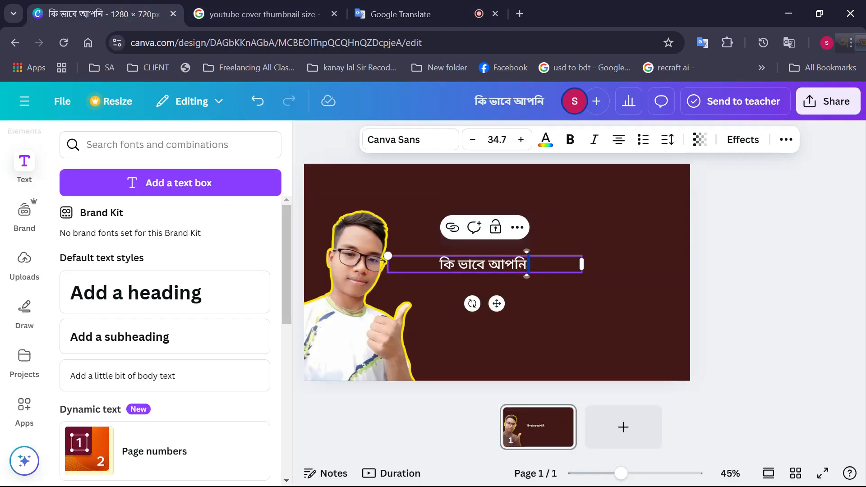
{"action": "triple_click", "coordinate": [527, 264]}
{"action": "right_click", "coordinate": [521, 267]}
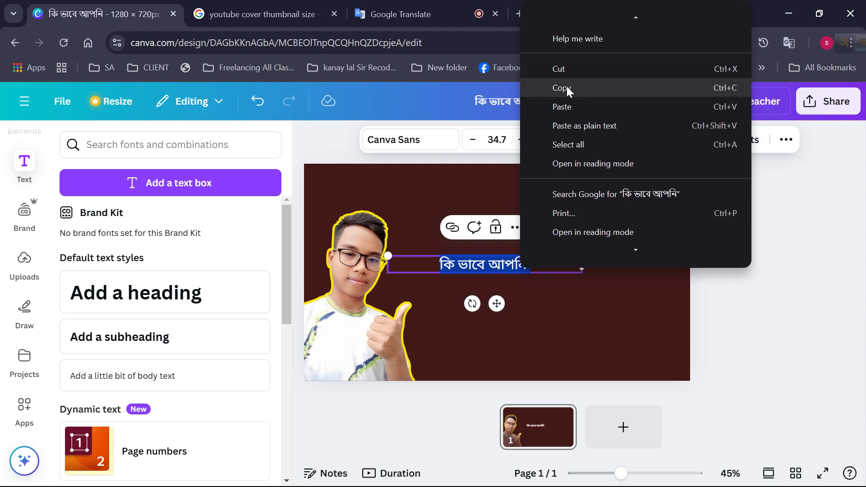
{"action": "left_click", "coordinate": [561, 107]}
{"action": "left_click", "coordinate": [566, 345]}
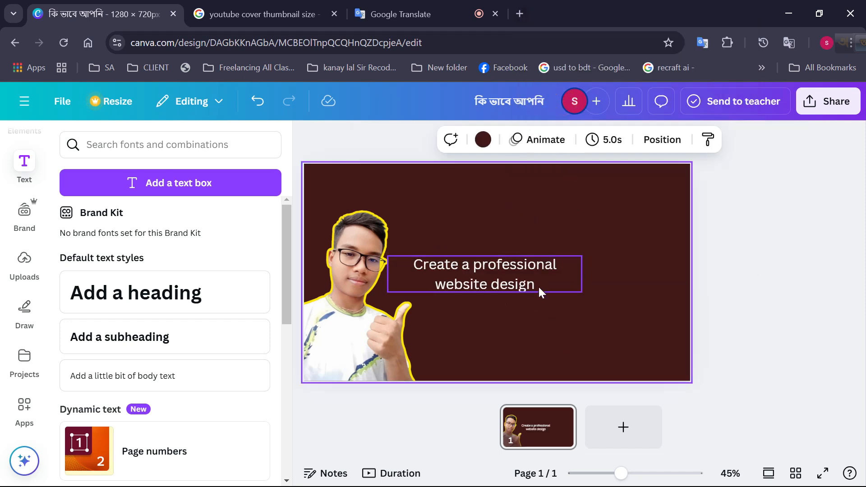
Move the title text up to the upper part of the thumbnail and make all of it bold
{"action": "left_click_drag", "start_coordinate": [541, 293], "coordinate": [572, 245]}
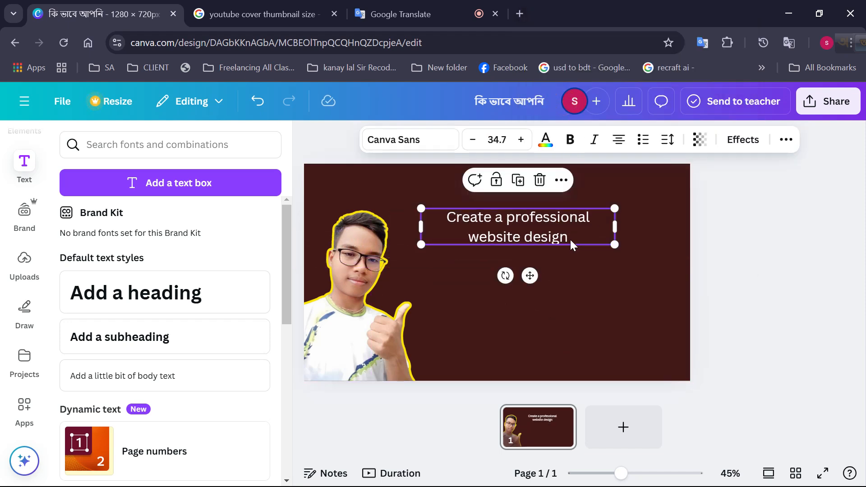
{"action": "double_click", "coordinate": [557, 237]}
{"action": "triple_click", "coordinate": [524, 232]}
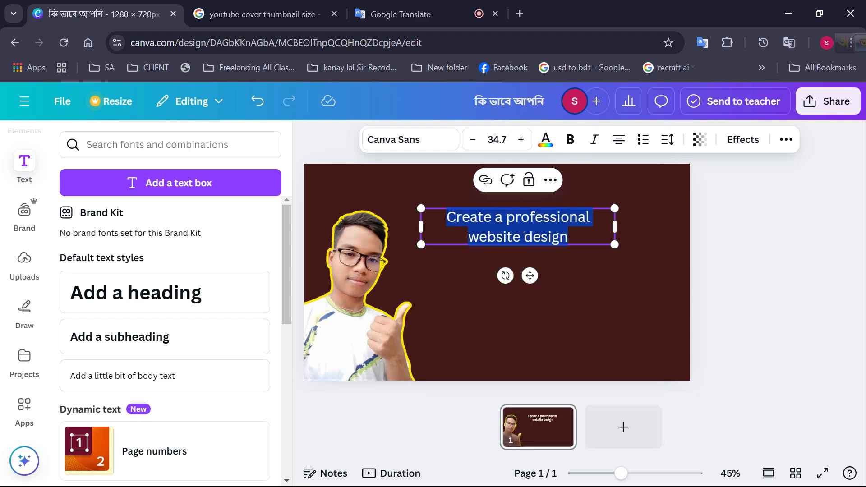
{"action": "left_click", "coordinate": [570, 139]}
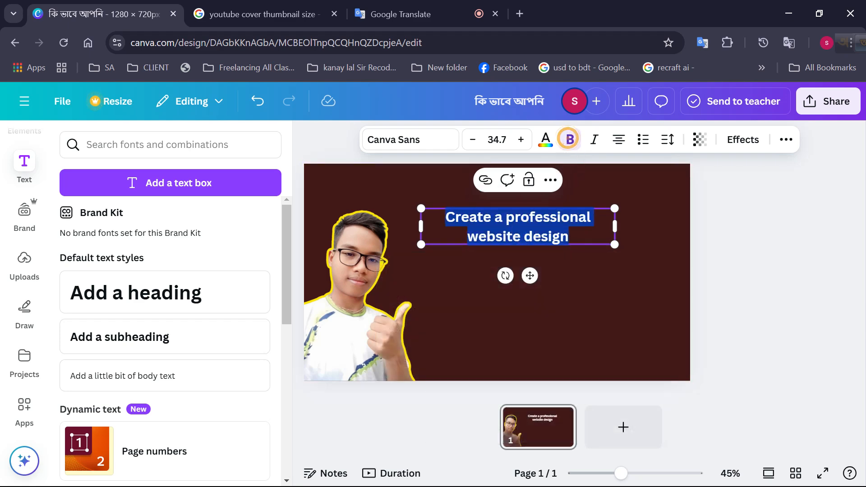
{"action": "left_click", "coordinate": [562, 258]}
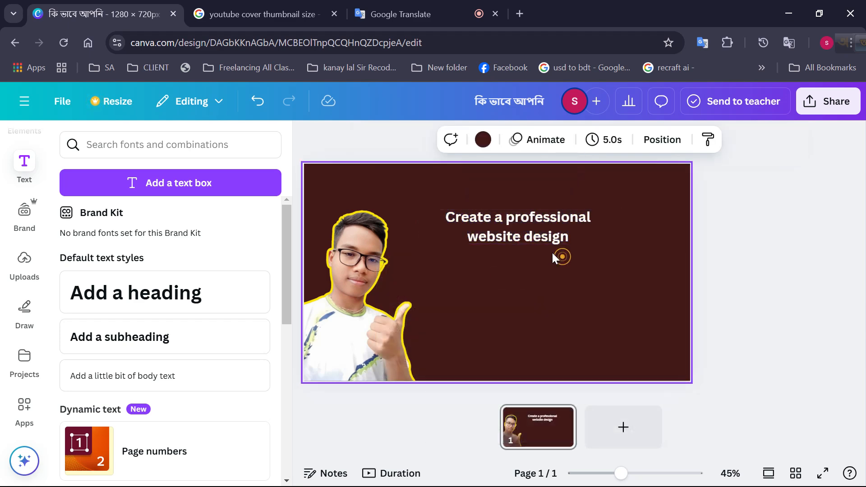
Enlarge the title to font size 53.5 and position it near the thumbnail's upper edge, beside the portrait's head
{"action": "left_click", "coordinate": [447, 238]}
{"action": "left_click_drag", "start_coordinate": [421, 245], "coordinate": [482, 243]}
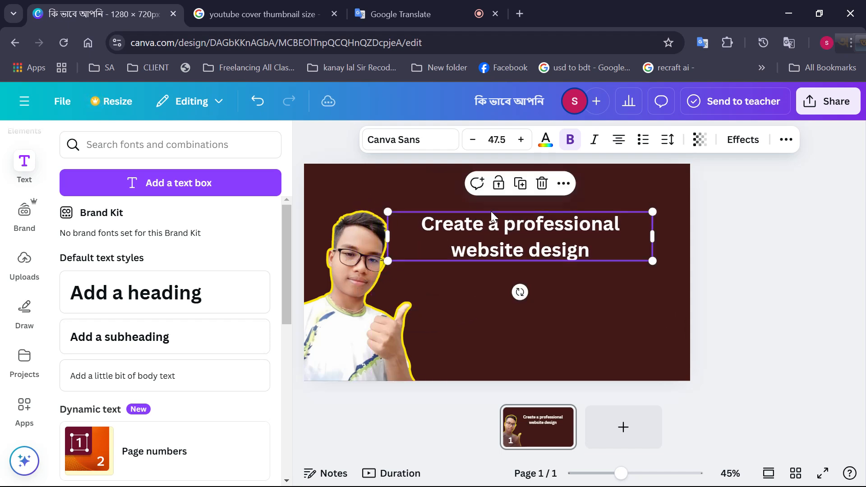
{"action": "left_click", "coordinate": [521, 140]}
{"action": "left_click", "coordinate": [521, 140]}
{"action": "left_click", "coordinate": [521, 140]}
{"action": "left_click", "coordinate": [521, 140]}
{"action": "left_click", "coordinate": [521, 140]}
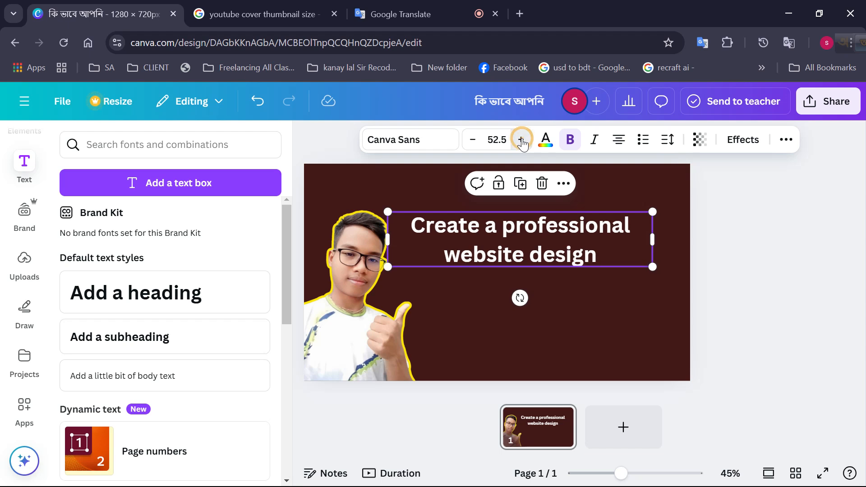
{"action": "left_click", "coordinate": [522, 141]}
{"action": "left_click_drag", "start_coordinate": [546, 243], "coordinate": [529, 228]}
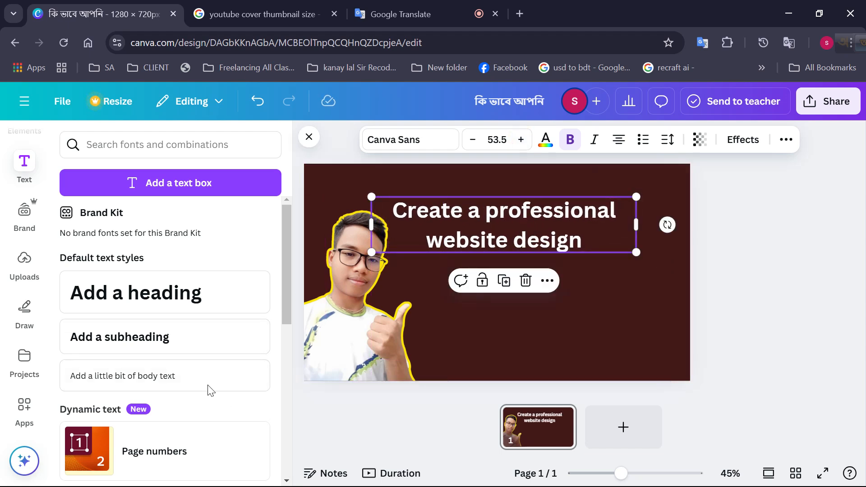
Search the elements library for "aro" and look through the graphics for a suitable arrow
{"action": "scroll", "coordinate": [155, 319], "scroll_direction": "down", "scroll_amount": 10}
{"action": "scroll", "coordinate": [21, 205], "scroll_direction": "up", "scroll_amount": 2}
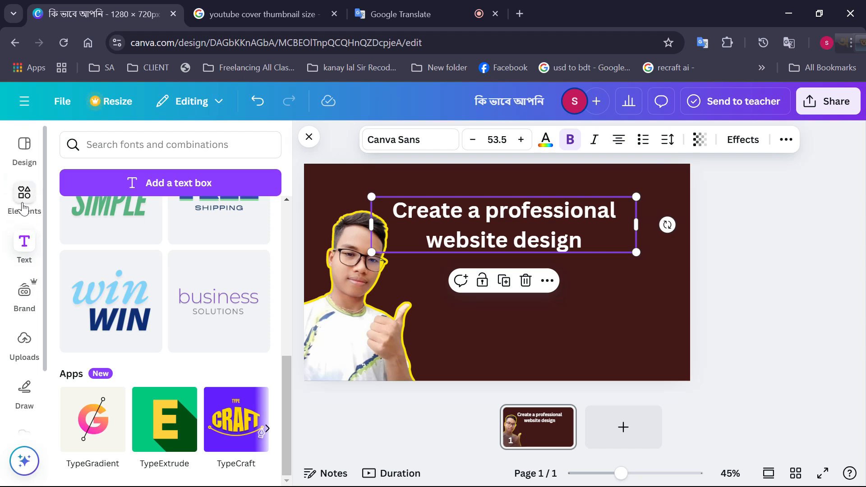
{"action": "left_click", "coordinate": [25, 207]}
{"action": "left_click", "coordinate": [122, 147]}
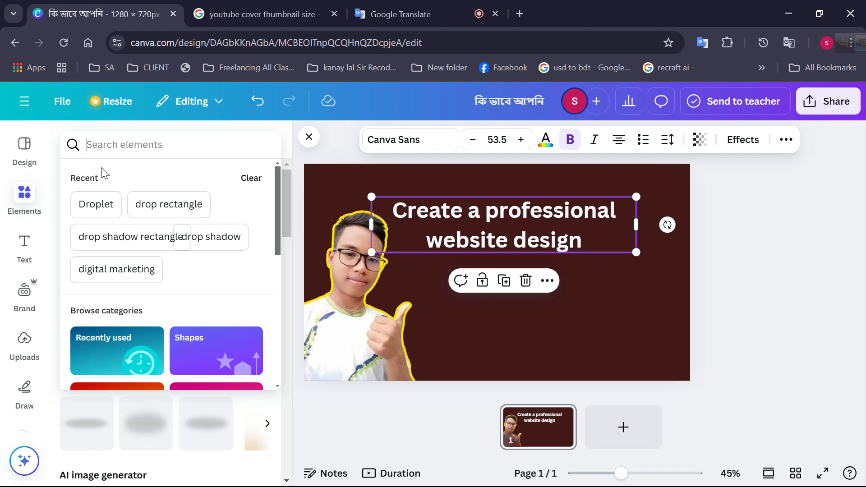
{"action": "type", "text": "ুপ"}
{"action": "key", "text": "BackSpace"}
{"action": "type", "text": "aro"}
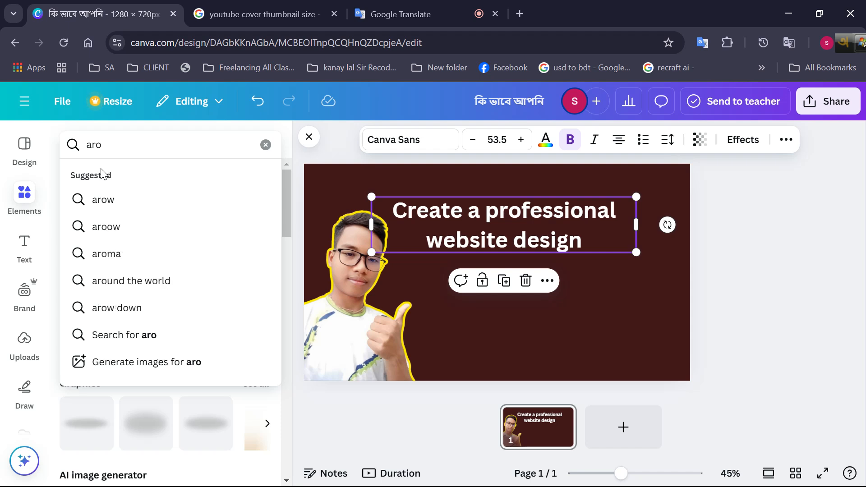
{"action": "key", "text": "Return"}
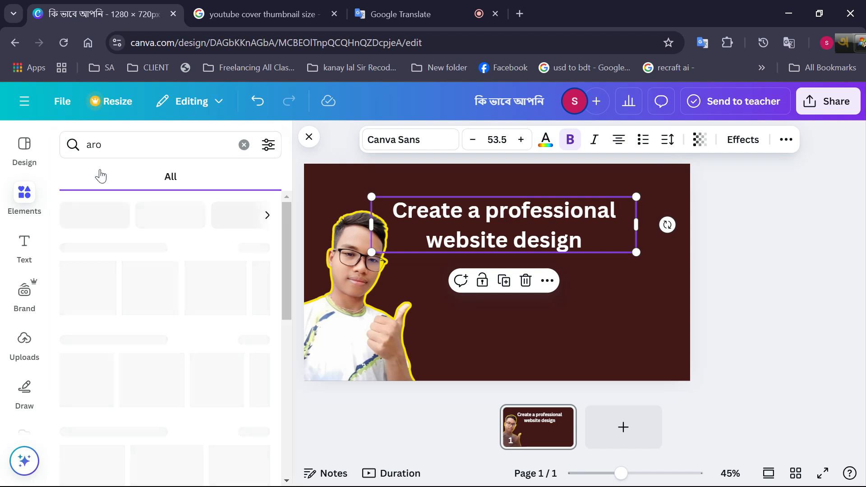
{"action": "scroll", "coordinate": [181, 273], "scroll_direction": "down", "scroll_amount": 1}
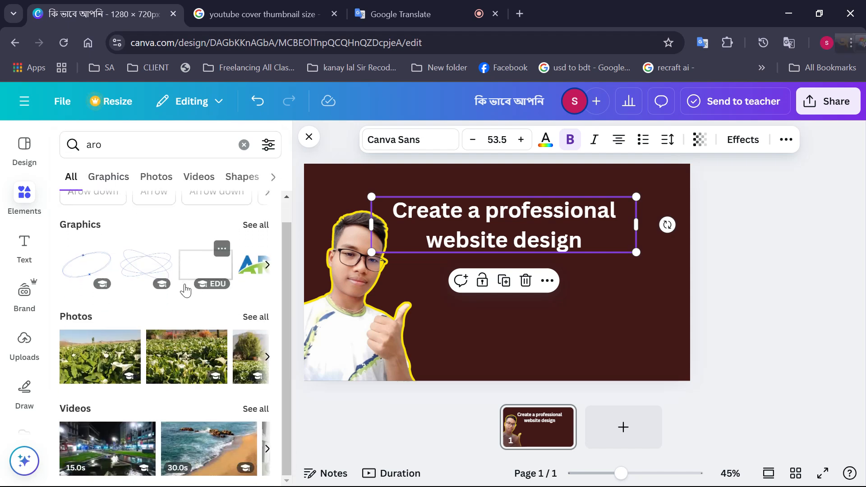
{"action": "left_click", "coordinate": [102, 181]}
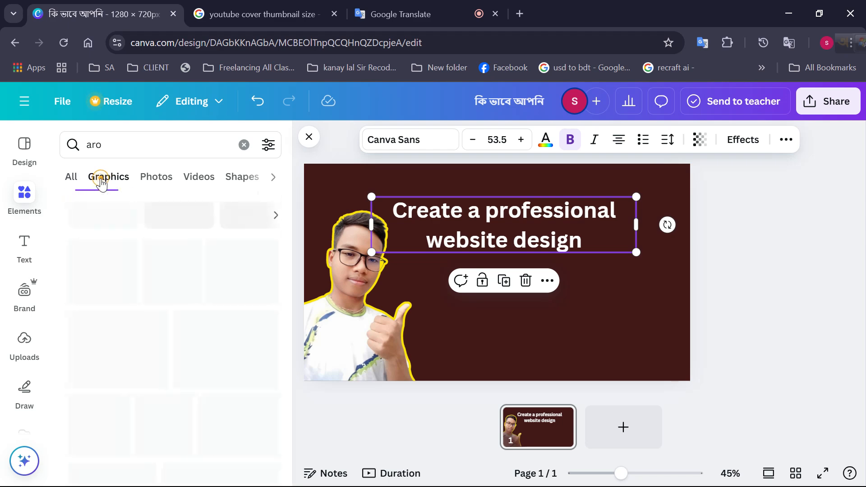
{"action": "scroll", "coordinate": [182, 314], "scroll_direction": "down", "scroll_amount": 4}
{"action": "scroll", "coordinate": [180, 316], "scroll_direction": "down", "scroll_amount": 5}
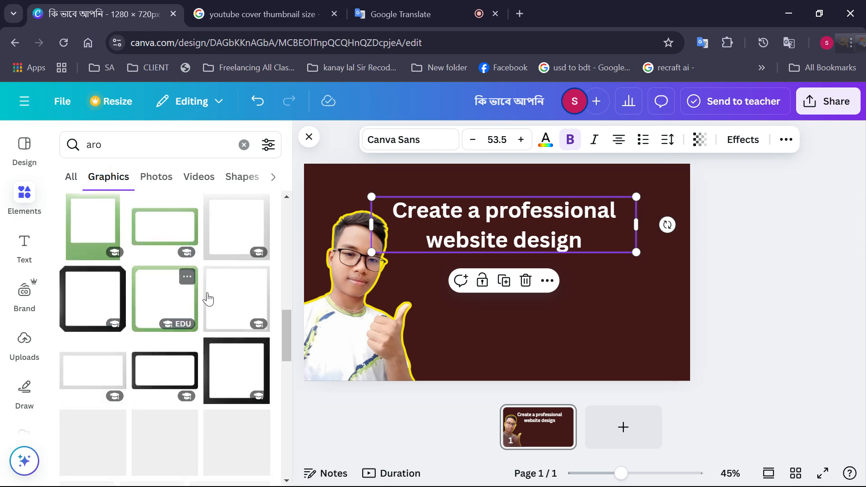
{"action": "scroll", "coordinate": [208, 298], "scroll_direction": "down", "scroll_amount": 5}
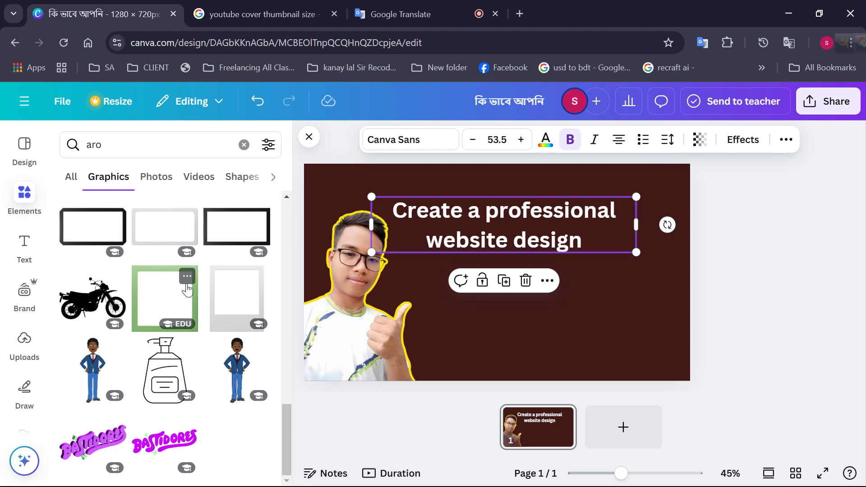
Search the graphics for the suggested term "arow" and look through the arrow designs
{"action": "left_click", "coordinate": [104, 145]}
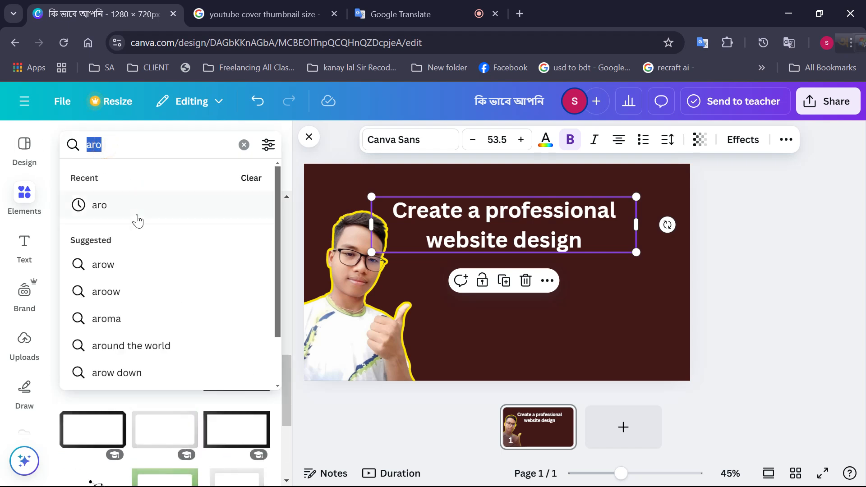
{"action": "left_click", "coordinate": [137, 271]}
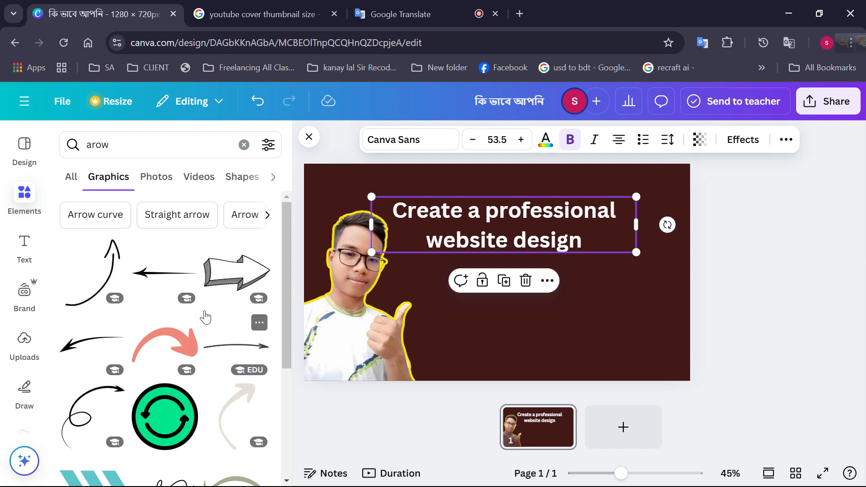
{"action": "scroll", "coordinate": [182, 312], "scroll_direction": "down", "scroll_amount": 4}
{"action": "scroll", "coordinate": [184, 320], "scroll_direction": "down", "scroll_amount": 7}
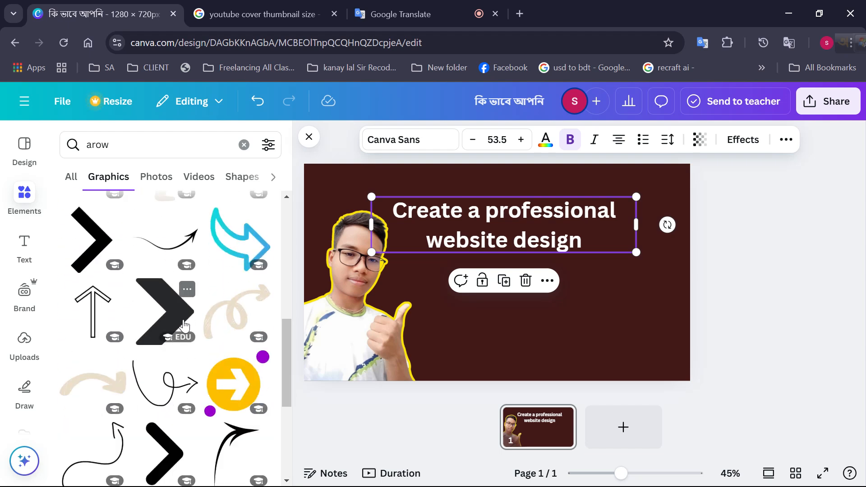
{"action": "scroll", "coordinate": [195, 342], "scroll_direction": "down", "scroll_amount": 7}
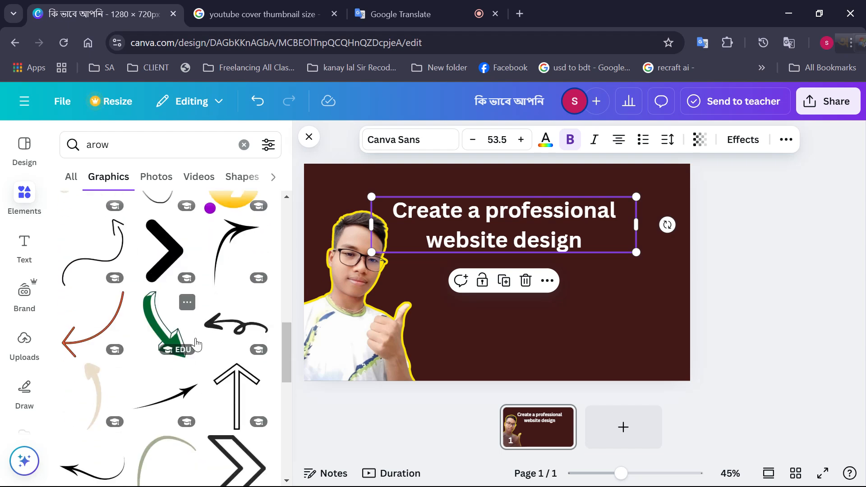
{"action": "scroll", "coordinate": [193, 344], "scroll_direction": "down", "scroll_amount": 3}
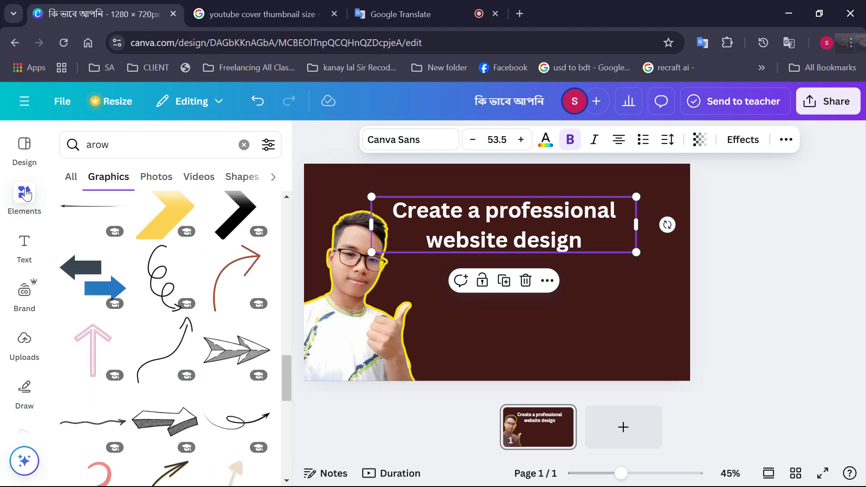
Clear the search, insert the black curved arrow from the recently used elements and place it beside the portrait's face
{"action": "left_click", "coordinate": [243, 145]}
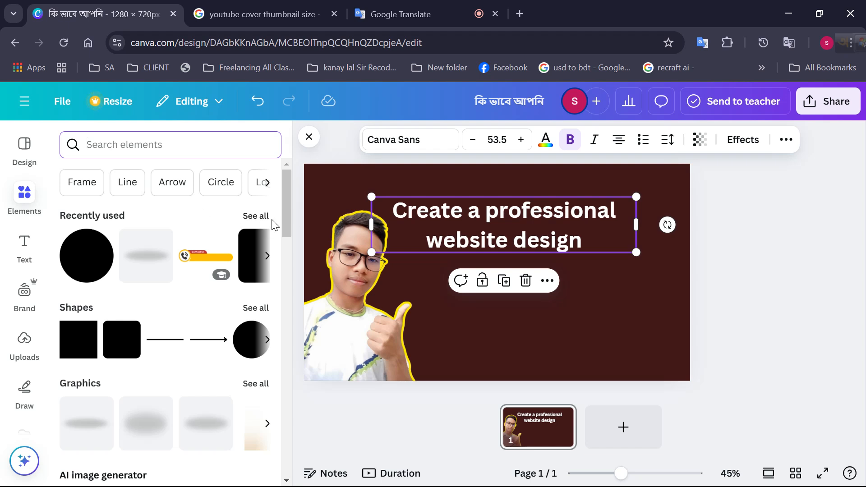
{"action": "left_click", "coordinate": [255, 217]}
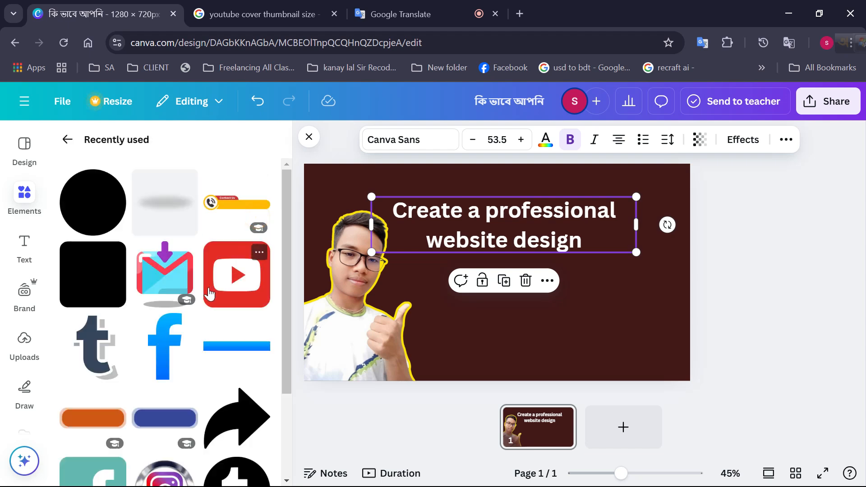
{"action": "scroll", "coordinate": [253, 320], "scroll_direction": "down", "scroll_amount": 3}
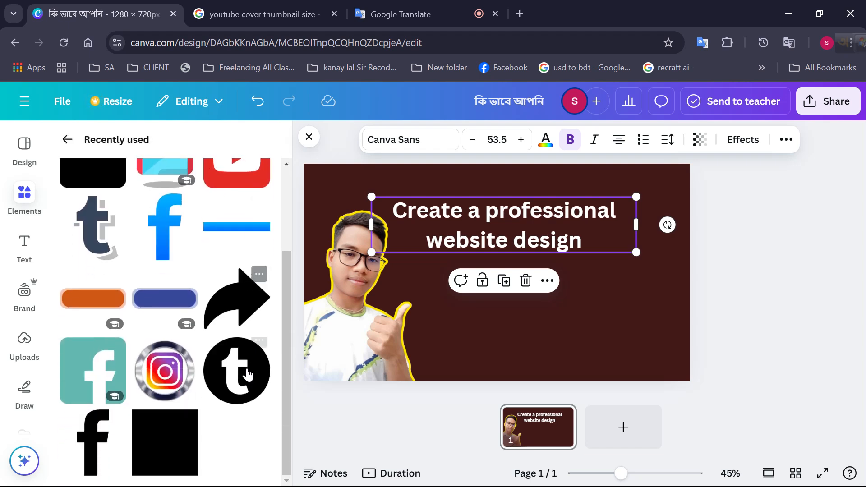
{"action": "left_click", "coordinate": [257, 321]}
{"action": "left_click_drag", "start_coordinate": [444, 282], "coordinate": [396, 282]}
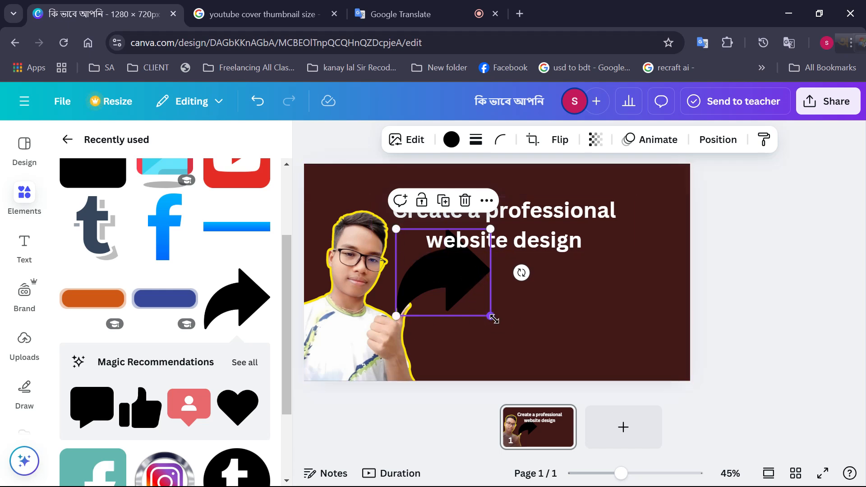
Shrink the curved arrow and rotate it to point up toward the title, just above the portrait's raised thumb
{"action": "left_click_drag", "start_coordinate": [490, 316], "coordinate": [487, 312]}
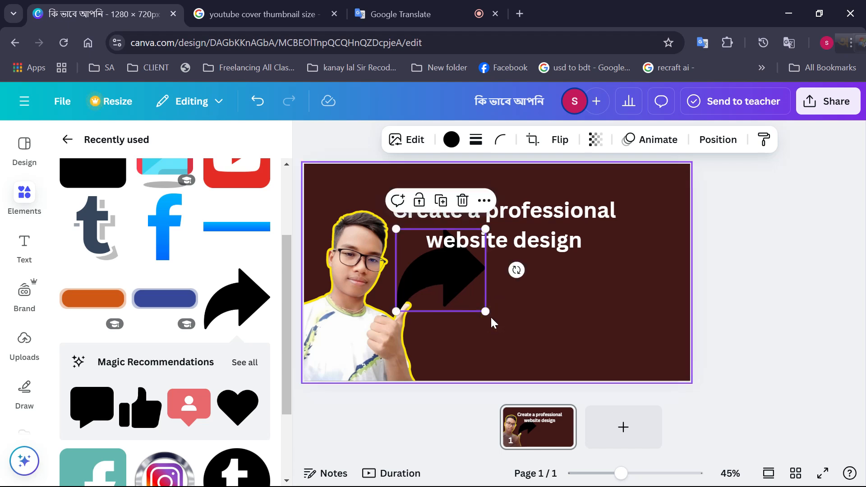
{"action": "left_click_drag", "start_coordinate": [516, 269], "coordinate": [542, 173]}
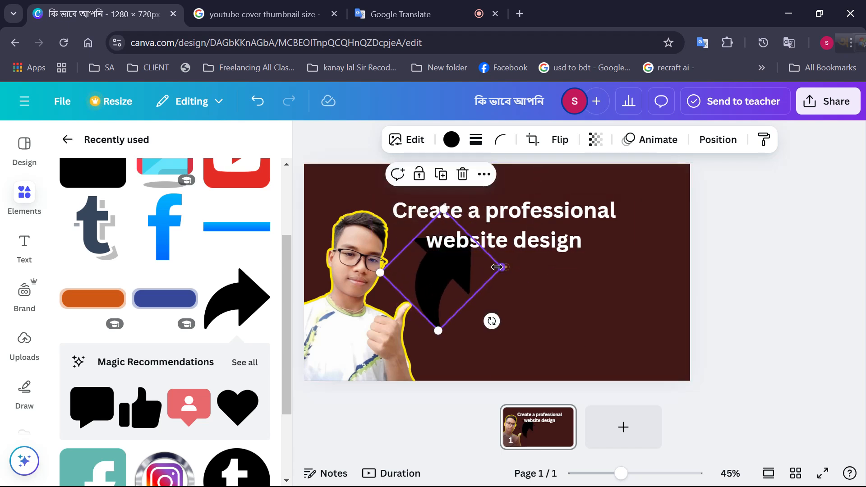
{"action": "left_click_drag", "start_coordinate": [502, 267], "coordinate": [426, 269]}
{"action": "left_click", "coordinate": [430, 278]}
{"action": "left_click", "coordinate": [423, 270]}
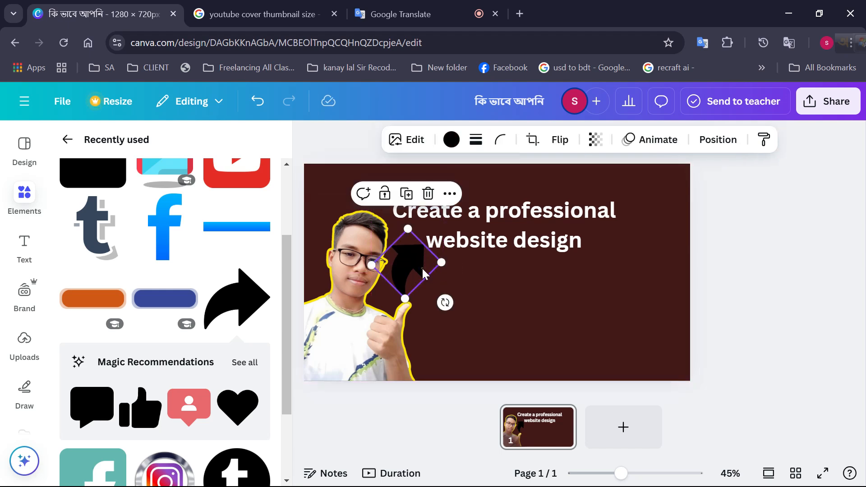
Recolor the curved arrow with the off-white shade from the photo colors
{"action": "left_click", "coordinate": [451, 140]}
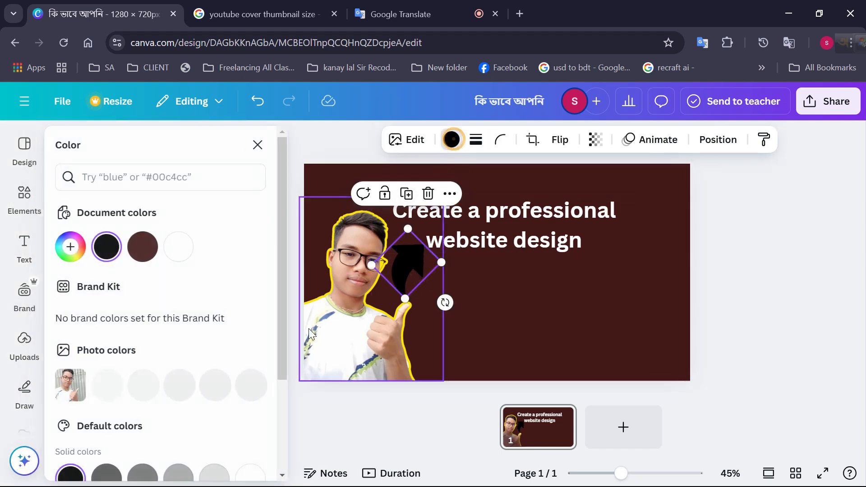
{"action": "left_click", "coordinate": [191, 393]}
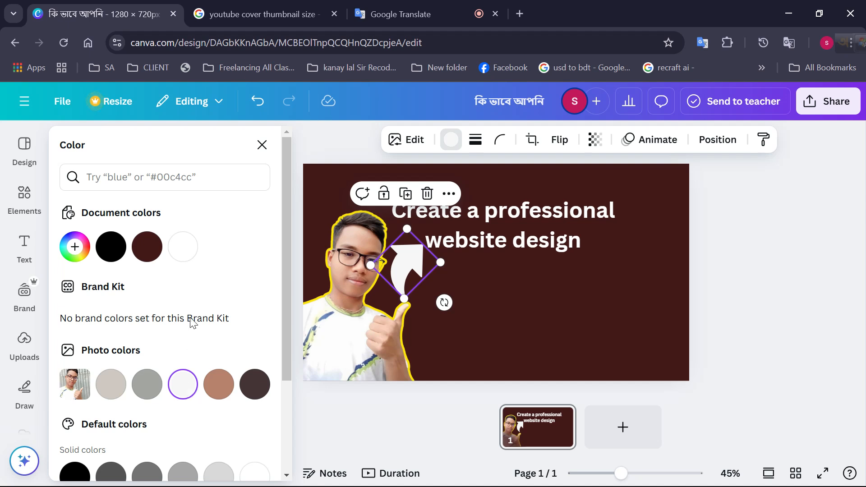
{"action": "left_click", "coordinate": [261, 145]}
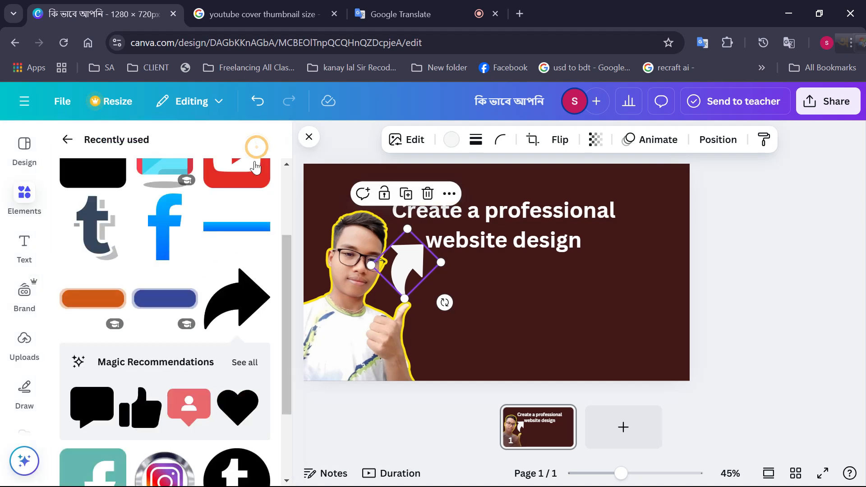
Insert a second black curved arrow from the recently used elements
{"action": "left_click", "coordinate": [229, 313]}
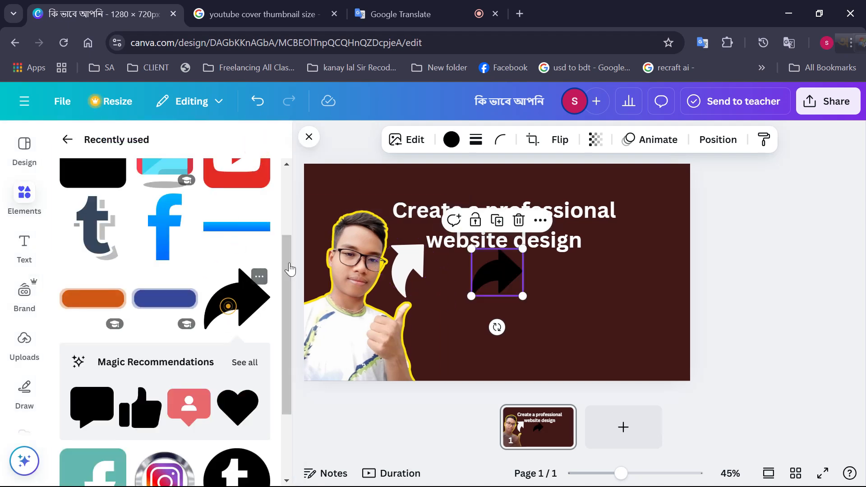
{"action": "left_click", "coordinate": [348, 133]}
{"action": "left_click", "coordinate": [362, 312]}
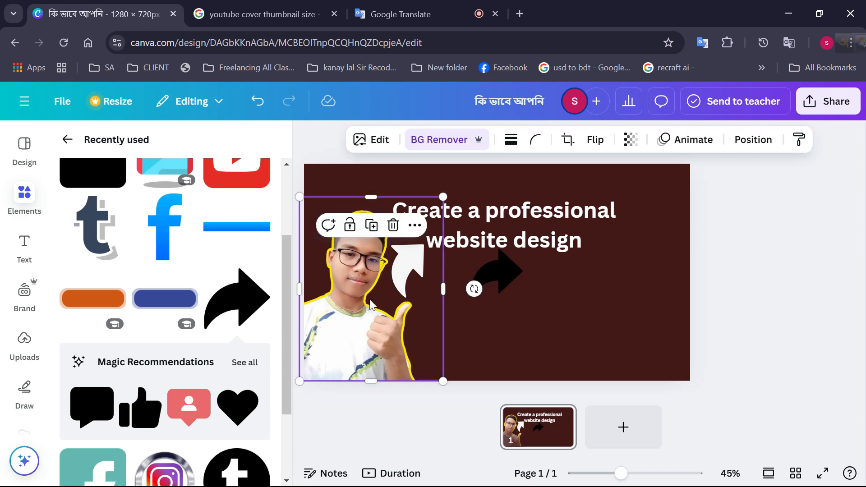
Recolor the off-white curved arrow beside the portrait to bright yellow #FFED00 using a custom color
{"action": "left_click", "coordinate": [415, 275]}
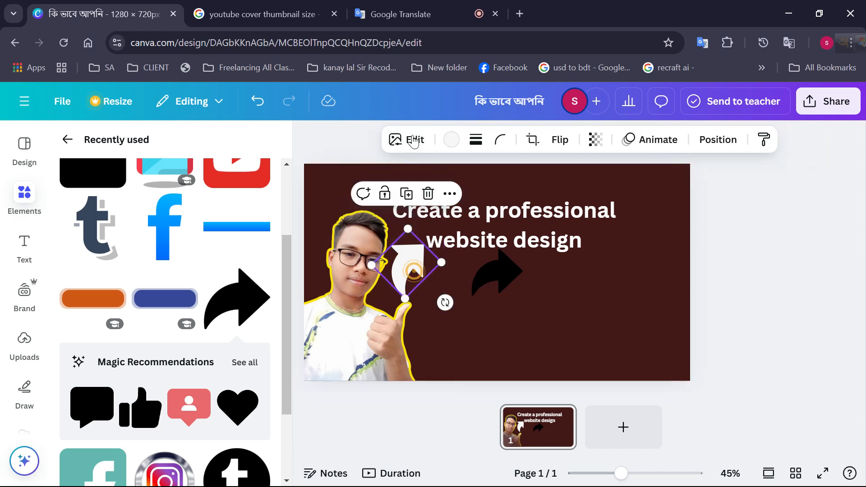
{"action": "left_click", "coordinate": [450, 139]}
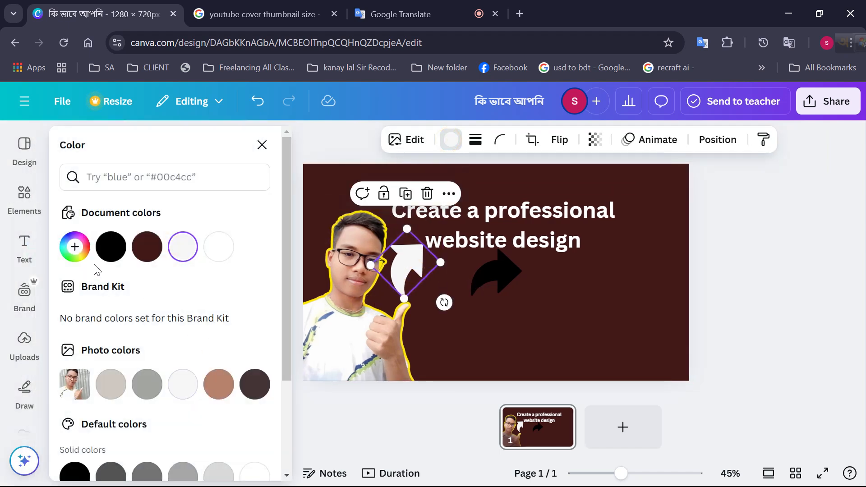
{"action": "left_click", "coordinate": [75, 247]}
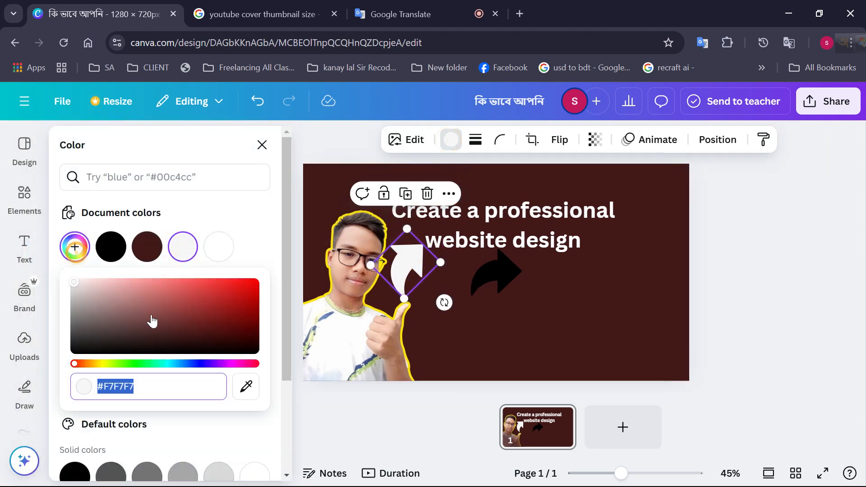
{"action": "left_click", "coordinate": [104, 363]}
{"action": "left_click_drag", "start_coordinate": [164, 339], "coordinate": [315, 205]}
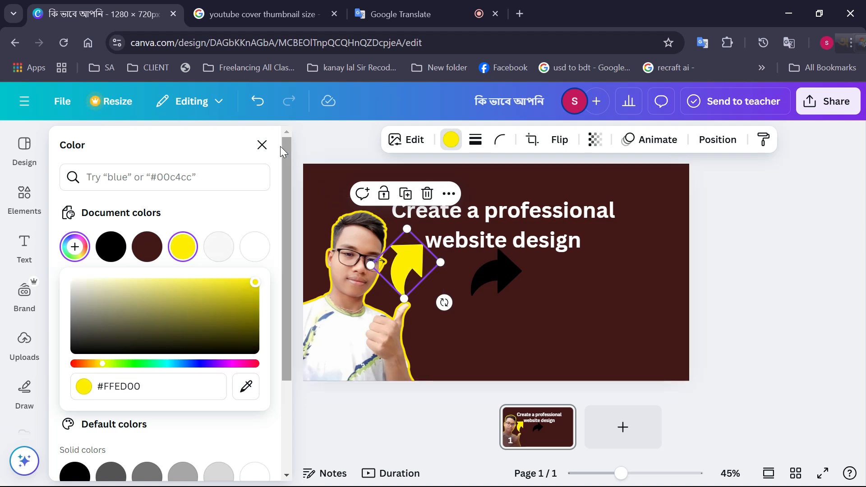
{"action": "left_click", "coordinate": [262, 145]}
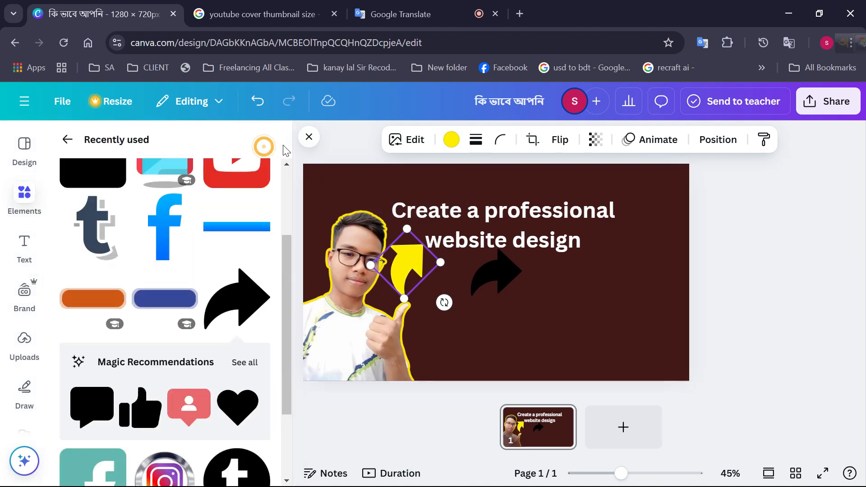
Delete the extra black curved arrow below the title
{"action": "left_click", "coordinate": [309, 137]}
{"action": "left_click", "coordinate": [209, 168]}
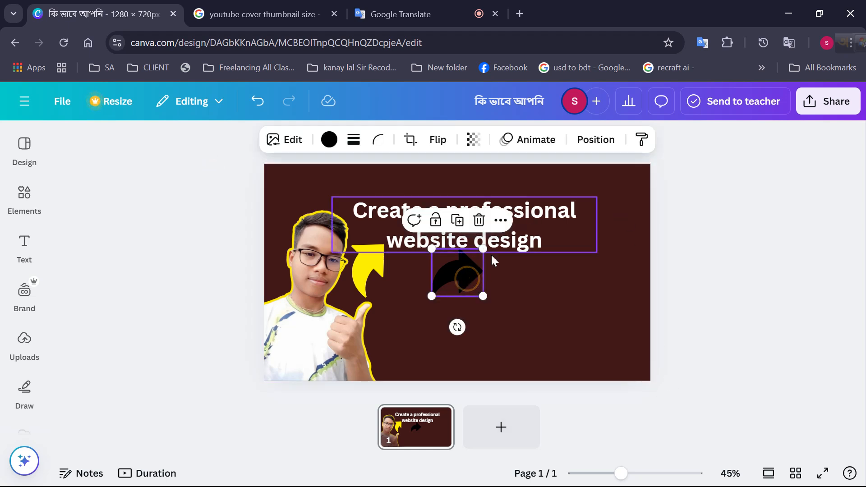
{"action": "left_click", "coordinate": [477, 221]}
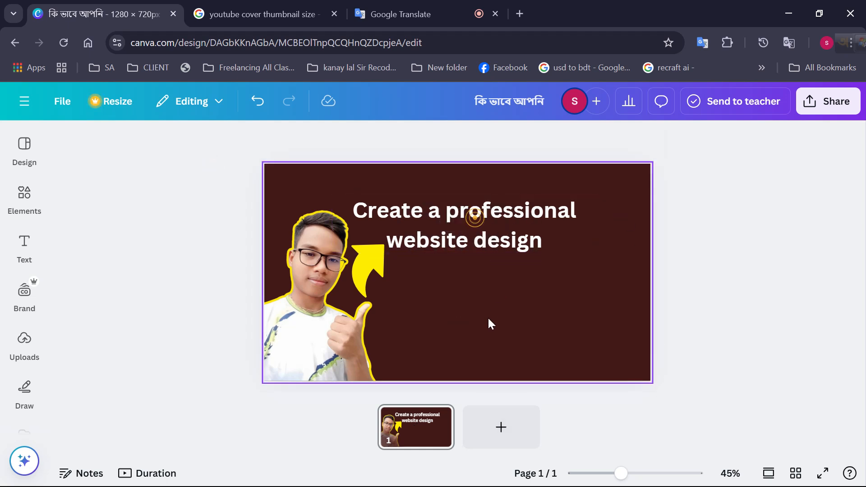
Nudge the title slightly to the right and insert the square shape from the recently used elements
{"action": "left_click", "coordinate": [471, 242]}
{"action": "left_click_drag", "start_coordinate": [465, 243], "coordinate": [470, 242]}
{"action": "left_click", "coordinate": [24, 247]}
{"action": "left_click", "coordinate": [24, 199]}
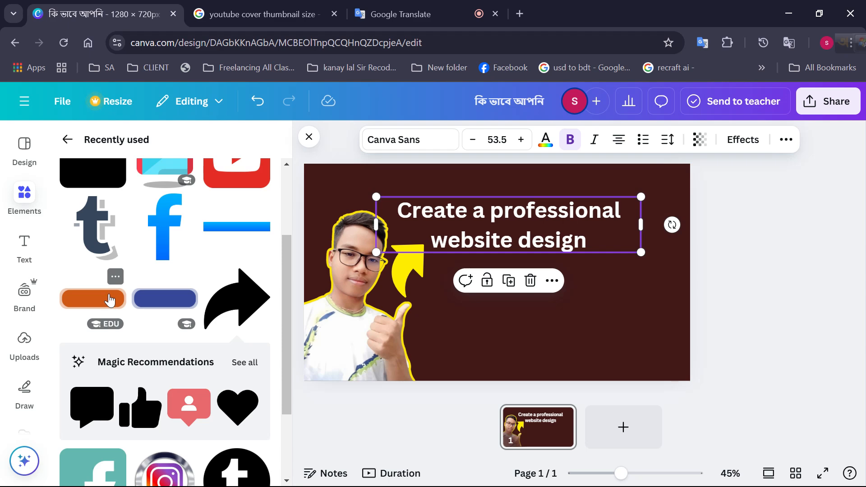
{"action": "scroll", "coordinate": [185, 283], "scroll_direction": "up", "scroll_amount": 3}
{"action": "scroll", "coordinate": [171, 296], "scroll_direction": "down", "scroll_amount": 5}
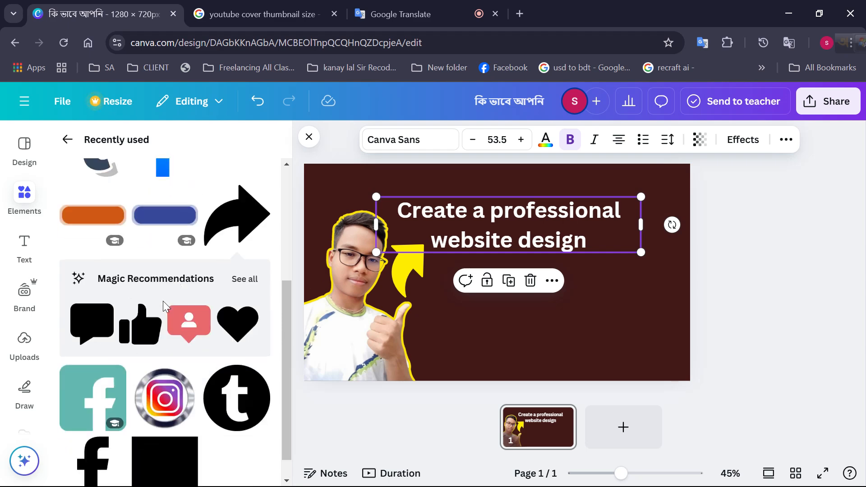
{"action": "scroll", "coordinate": [164, 333], "scroll_direction": "down", "scroll_amount": 1}
{"action": "left_click", "coordinate": [190, 422]}
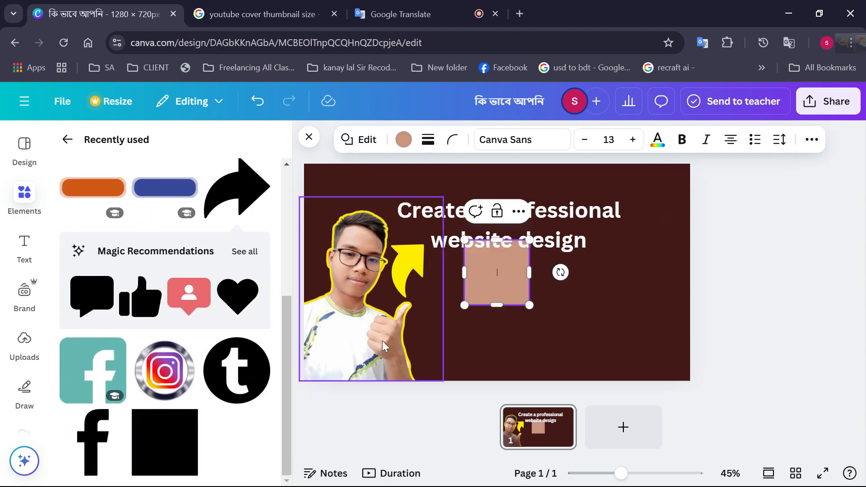
Stretch the tan square into a wide banner and fit it behind both lines of the title
{"action": "left_click_drag", "start_coordinate": [531, 270], "coordinate": [681, 271]}
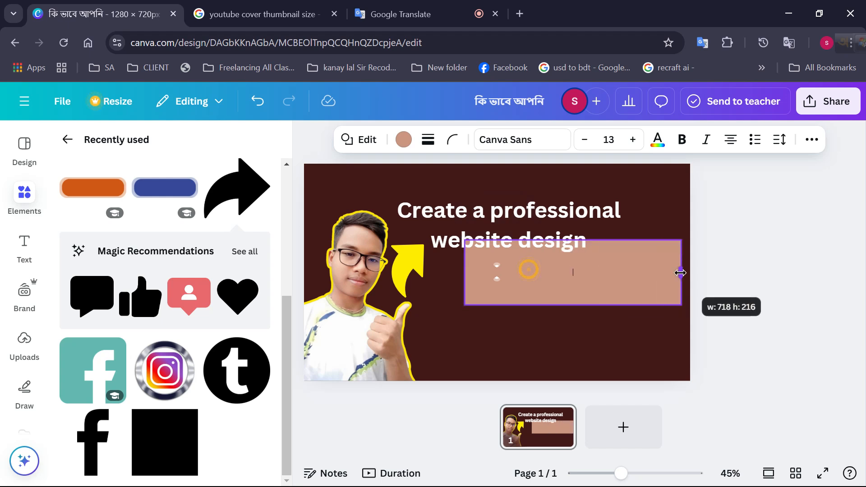
{"action": "left_click_drag", "start_coordinate": [541, 304], "coordinate": [498, 254]}
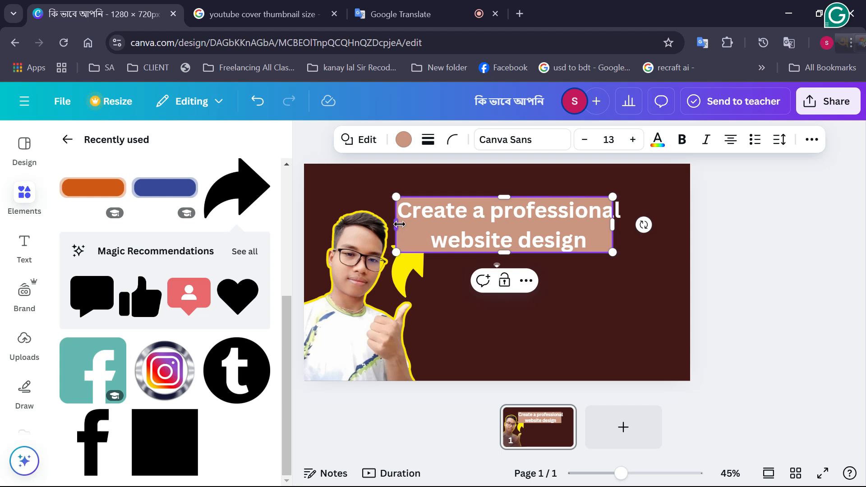
{"action": "left_click_drag", "start_coordinate": [399, 225], "coordinate": [385, 224]}
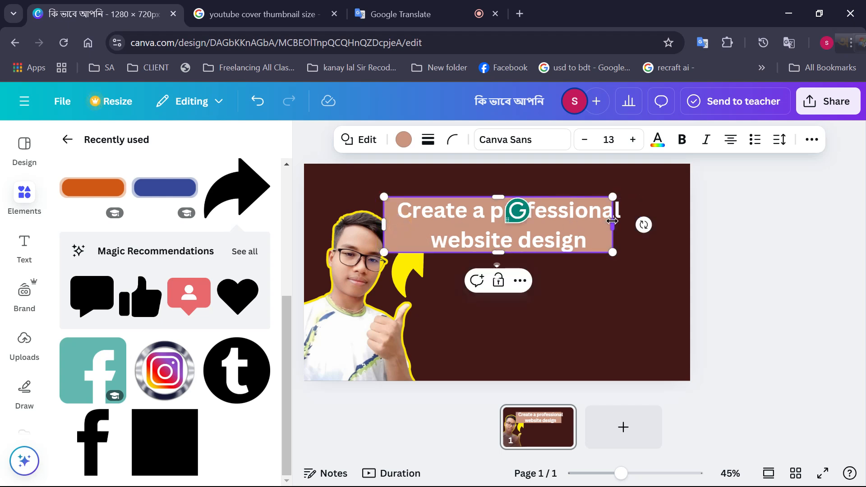
{"action": "left_click_drag", "start_coordinate": [612, 221], "coordinate": [623, 221]}
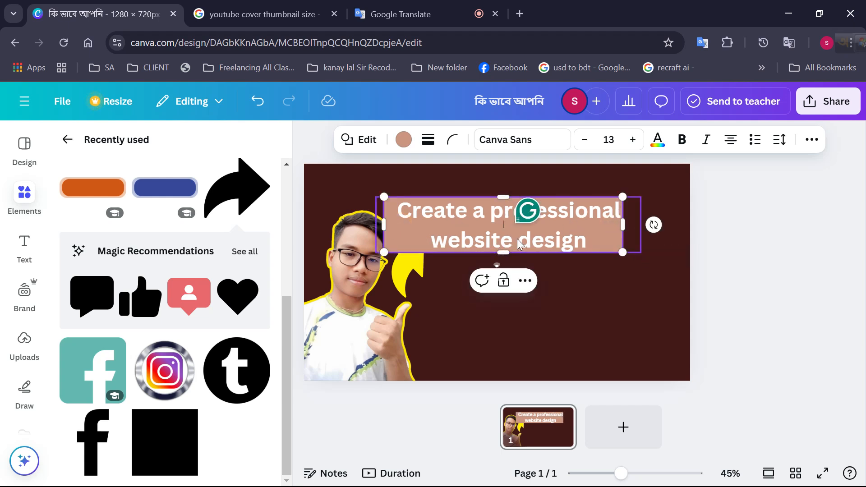
{"action": "left_click", "coordinate": [485, 211]}
{"action": "left_click", "coordinate": [513, 240]}
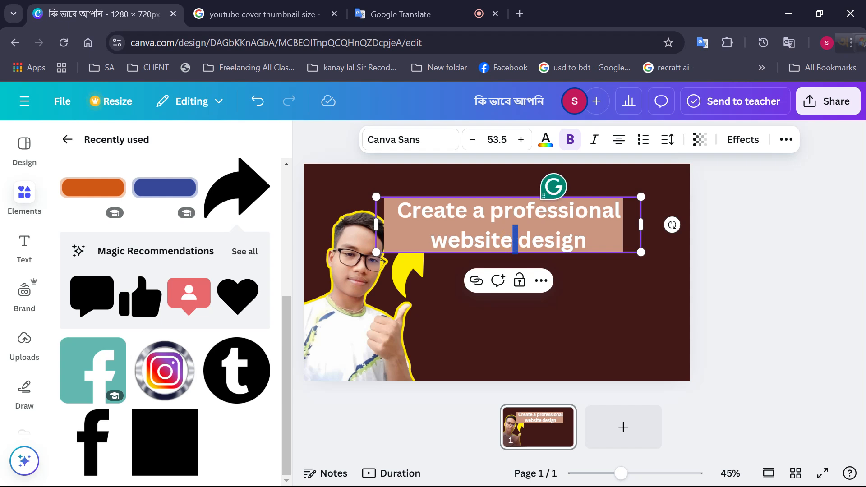
{"action": "left_click", "coordinate": [431, 240]}
{"action": "key", "text": "BackSpace"}
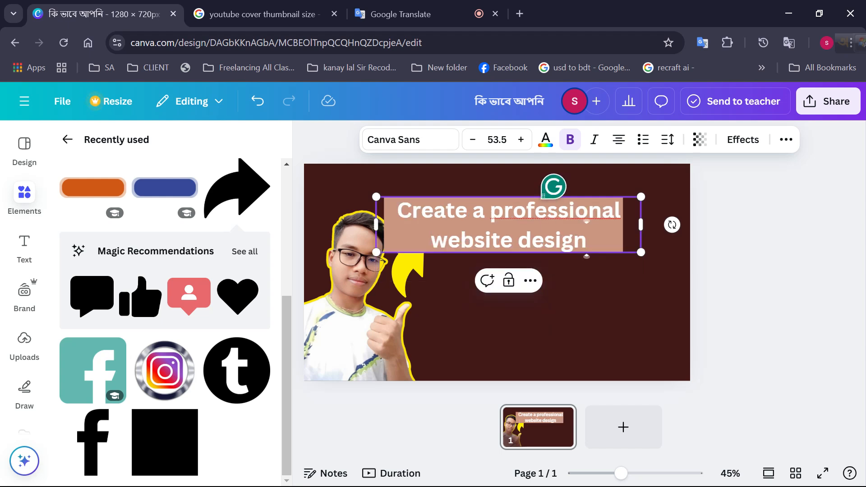
{"action": "left_click", "coordinate": [557, 273]}
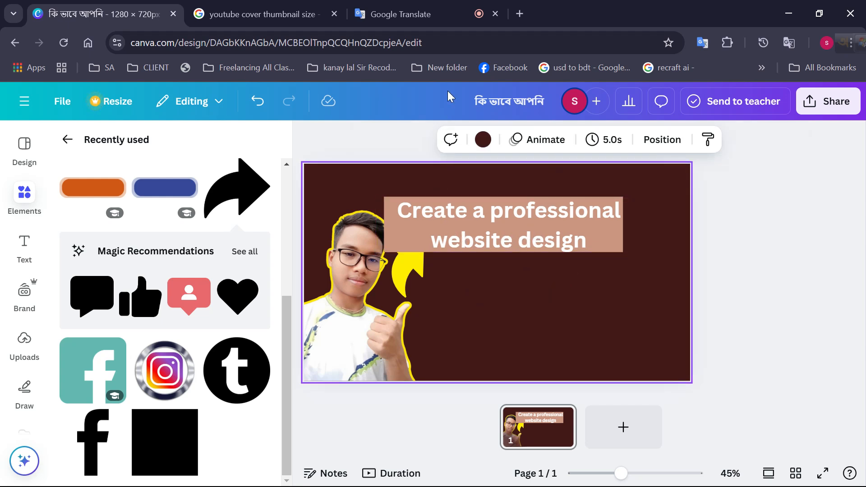
Move the title aside to delete the tan banner behind it, returning the title to the upper part of the design
{"action": "left_click", "coordinate": [480, 231]}
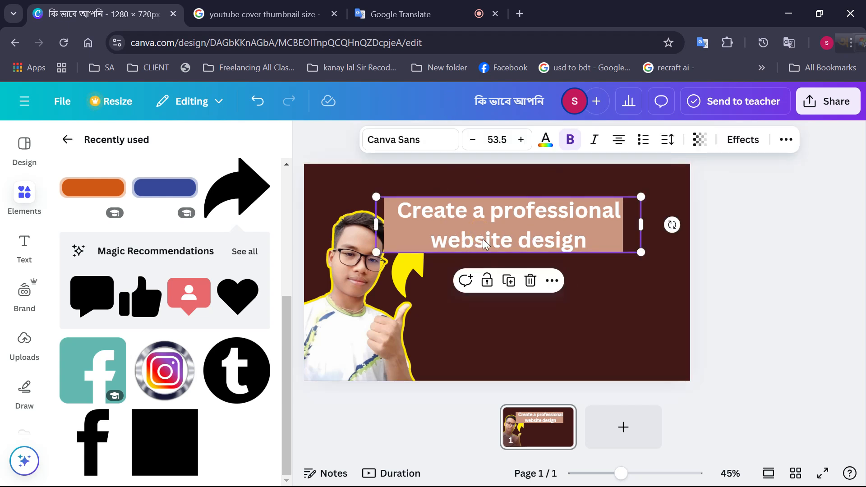
{"action": "left_click_drag", "start_coordinate": [483, 239], "coordinate": [493, 316]}
{"action": "left_click", "coordinate": [492, 221]}
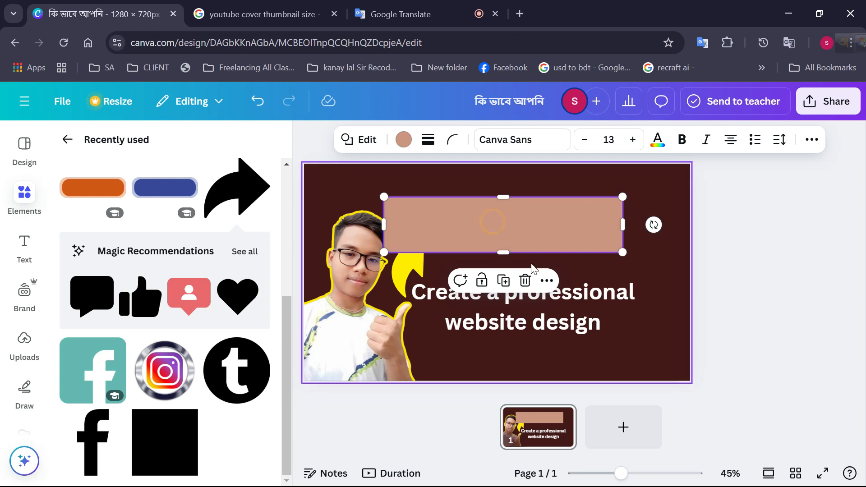
{"action": "left_click", "coordinate": [525, 280]}
{"action": "left_click_drag", "start_coordinate": [536, 294], "coordinate": [537, 212]}
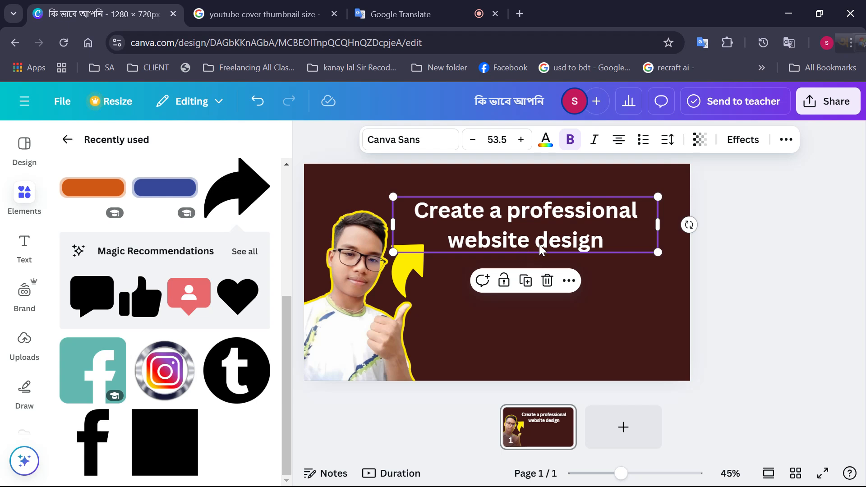
Remove the words "Create a" from the start of the title
{"action": "left_click", "coordinate": [503, 214]}
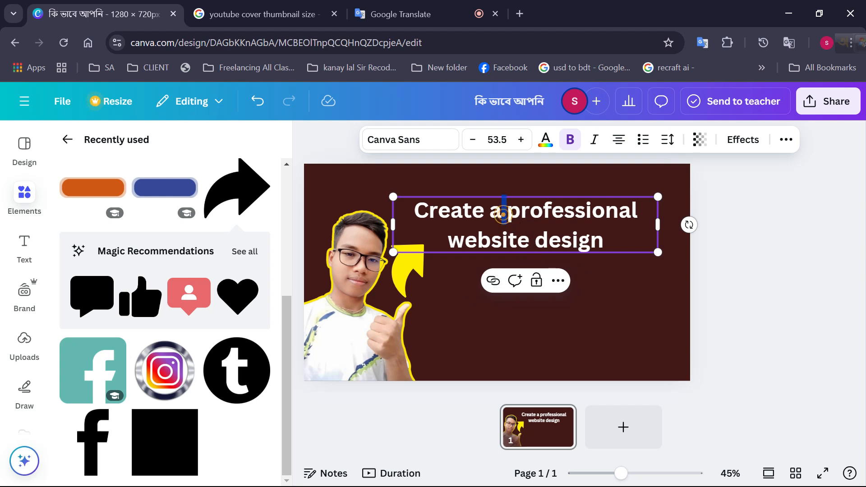
{"action": "left_click", "coordinate": [505, 213]}
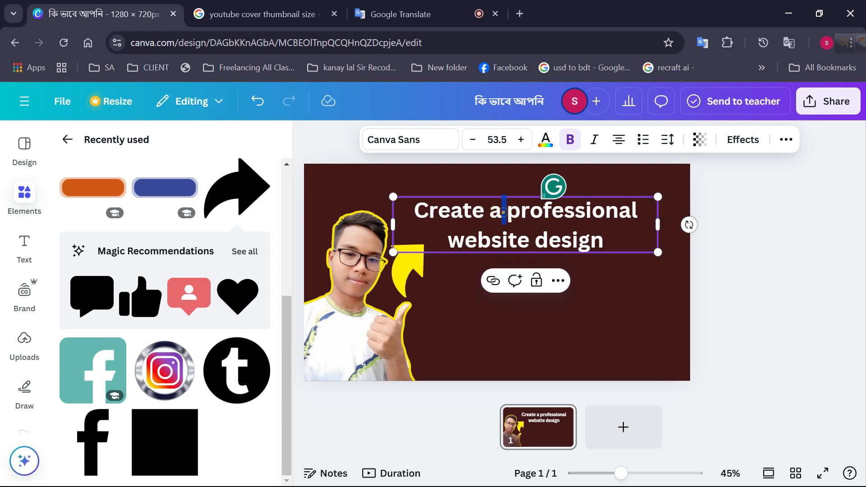
{"action": "key", "text": "shift+Home"}
{"action": "key", "text": "BackSpace"}
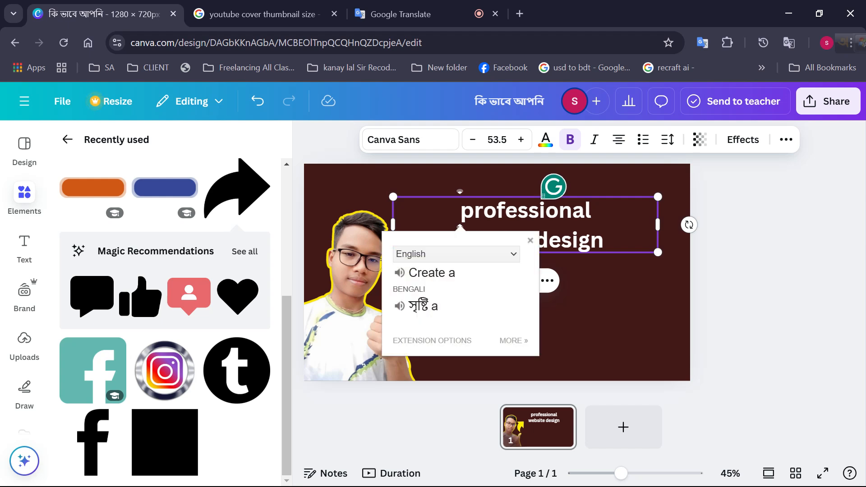
{"action": "left_click", "coordinate": [593, 272]}
Remove the break before "website" so it joins "professional" on the title's first line
{"action": "left_click", "coordinate": [500, 249]}
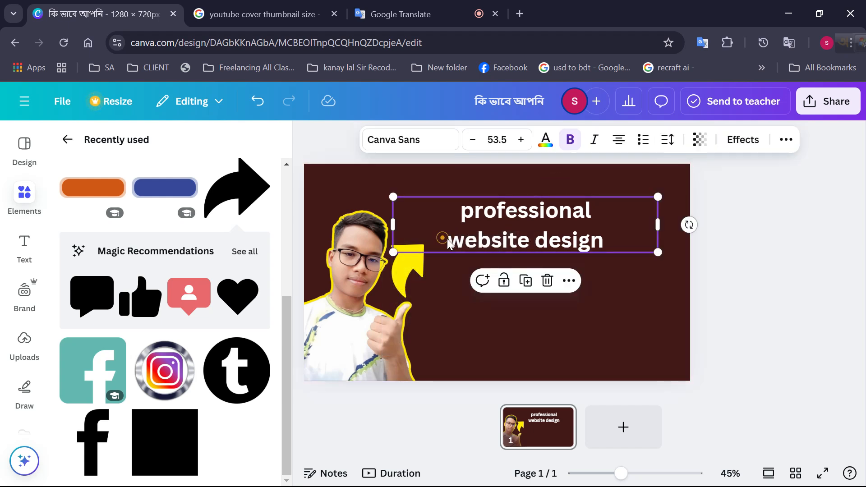
{"action": "double_click", "coordinate": [499, 249]}
{"action": "left_click", "coordinate": [441, 231]}
{"action": "key", "text": "BackSpace"}
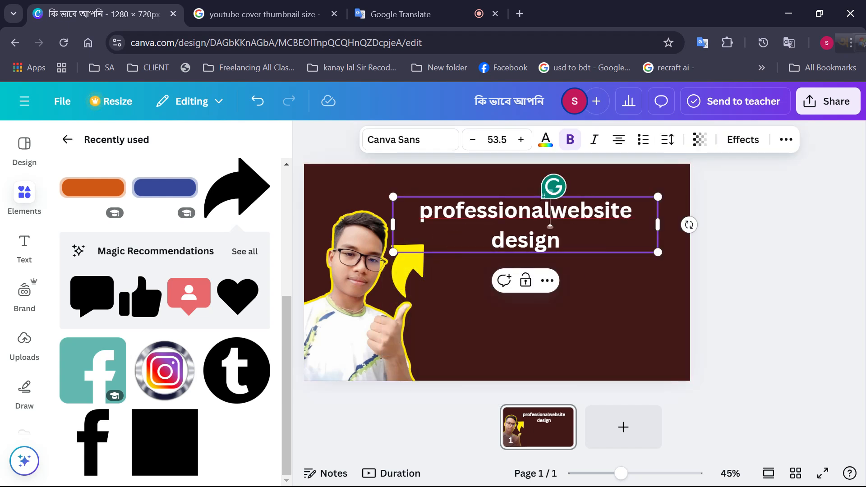
{"action": "left_click", "coordinate": [563, 264]}
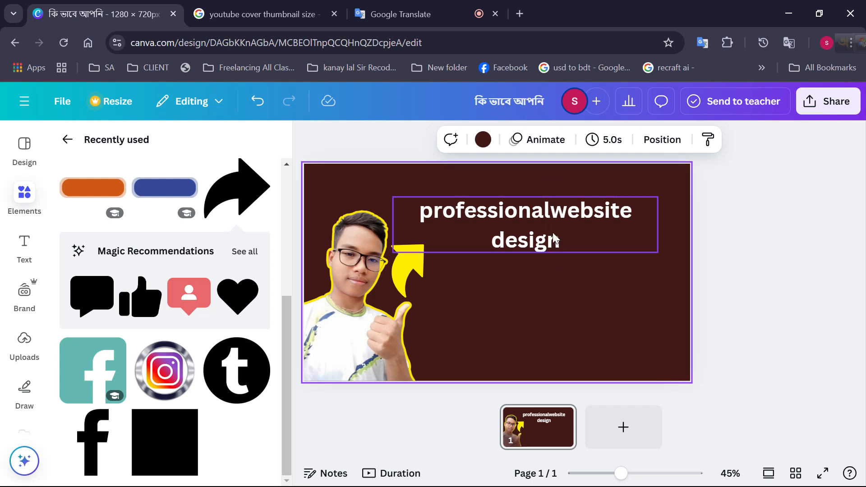
{"action": "left_click", "coordinate": [548, 220]}
{"action": "double_click", "coordinate": [550, 213]}
{"action": "key", "text": "BackSpace"}
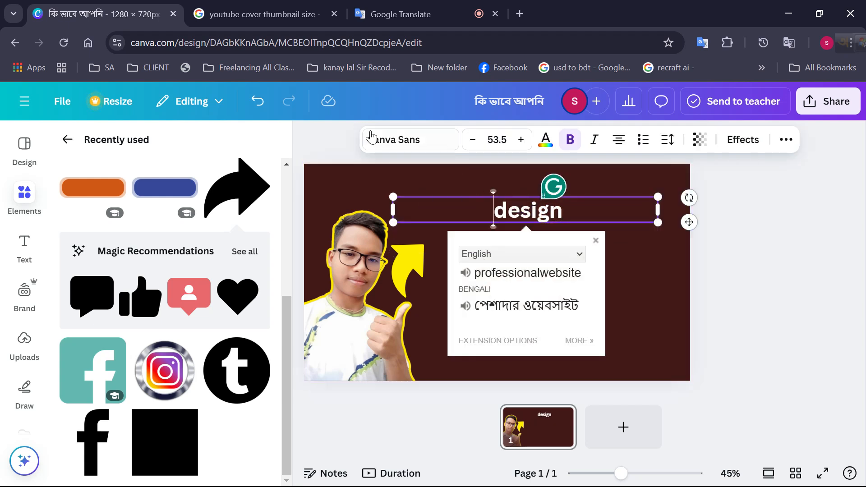
{"action": "left_click", "coordinate": [257, 101]}
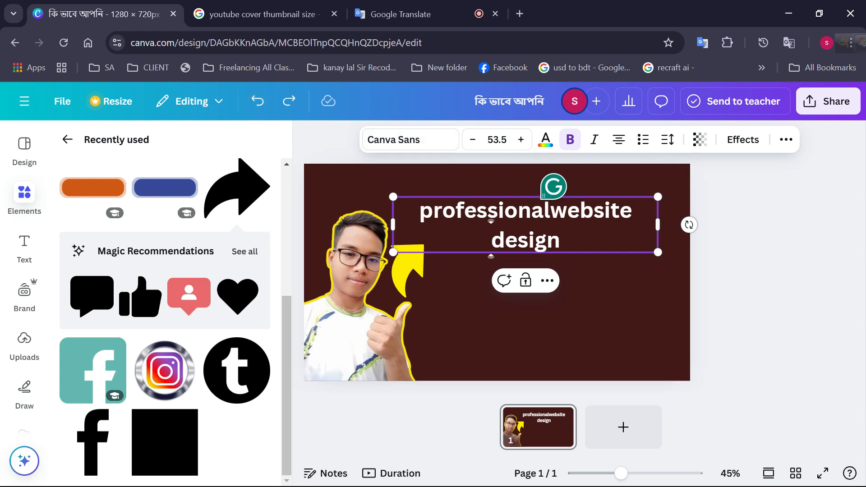
Insert a space between "professional" and "website" in the title and move the title slightly to the left
{"action": "left_click", "coordinate": [551, 212]}
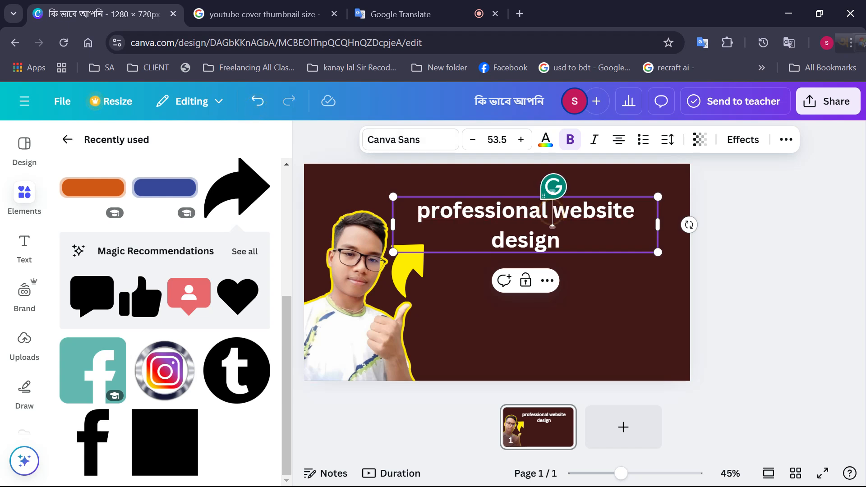
{"action": "left_click", "coordinate": [576, 284]}
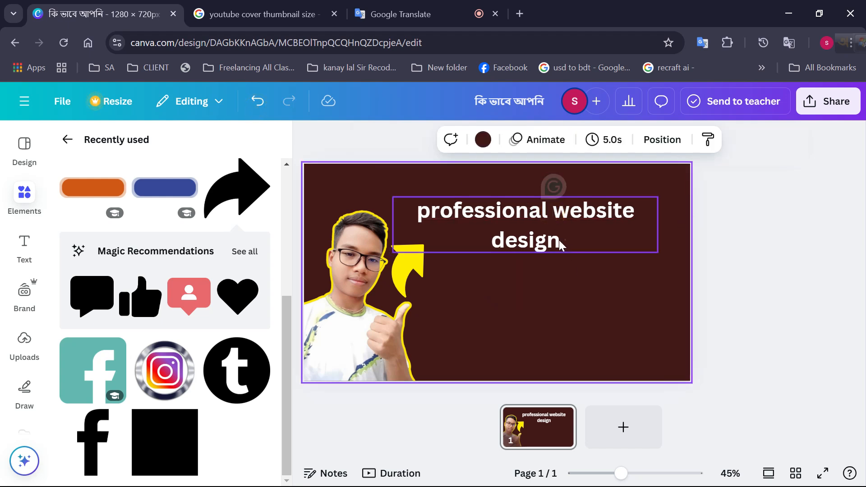
{"action": "left_click_drag", "start_coordinate": [559, 241], "coordinate": [479, 241]}
{"action": "left_click", "coordinate": [551, 258]}
{"action": "left_click", "coordinate": [547, 246]}
{"action": "left_click", "coordinate": [546, 245]}
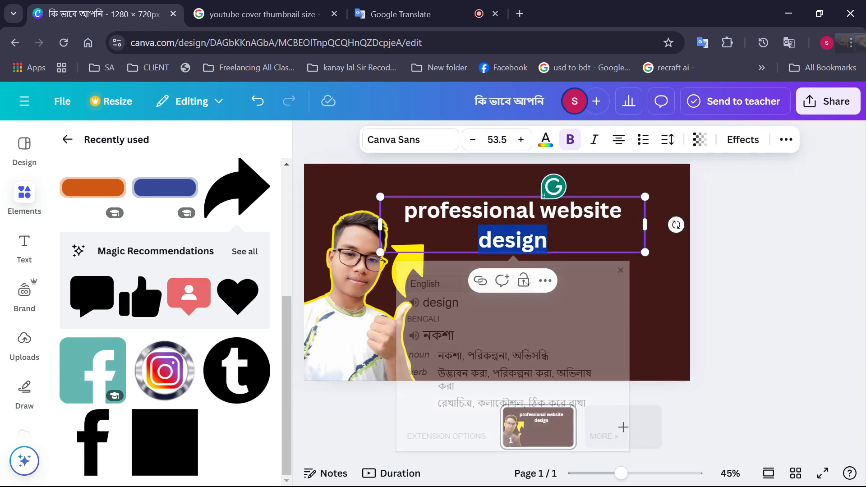
{"action": "right_click", "coordinate": [495, 244]}
{"action": "left_click", "coordinate": [538, 332]}
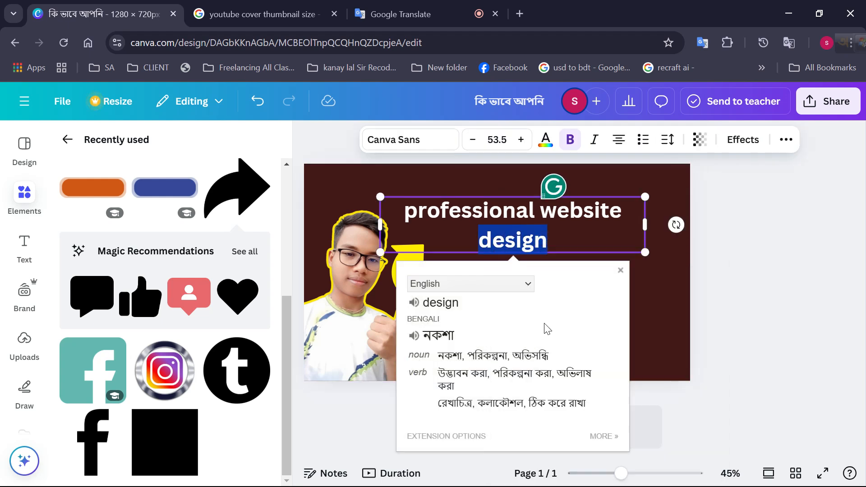
{"action": "key", "text": "Escape"}
Move the title slightly down and cut the word "design" from it, leaving "professional website"
{"action": "left_click", "coordinate": [548, 246]}
{"action": "mouse_move", "coordinate": [547, 246]}
{"action": "left_mouse_down"}
{"action": "mouse_move", "coordinate": [501, 246]}
{"action": "mouse_move", "coordinate": [552, 257]}
{"action": "left_mouse_up"}
{"action": "double_click", "coordinate": [551, 256]}
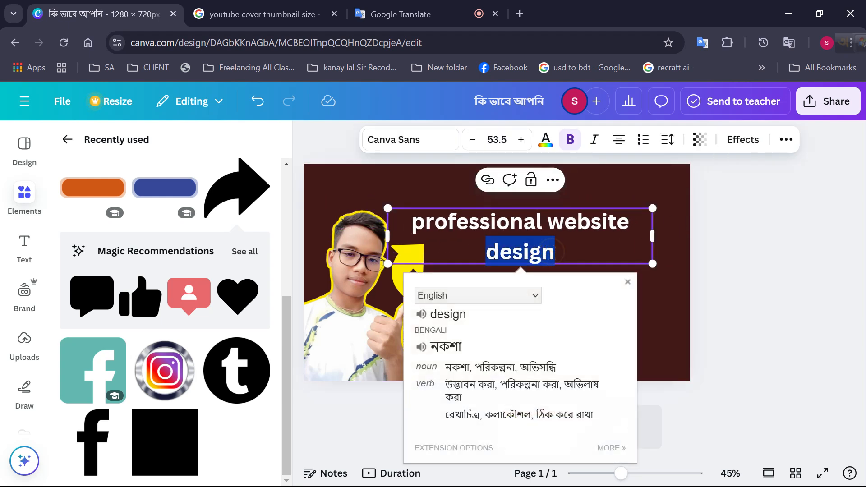
{"action": "key", "text": "BackSpace"}
{"action": "left_click", "coordinate": [563, 253]}
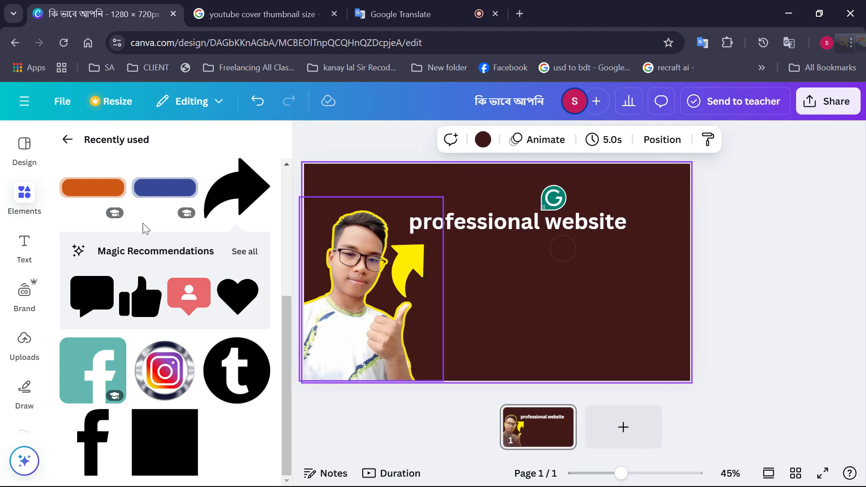
Insert a square, reshape it into a wide, thin tan bar and place it behind the "professional website" title
{"action": "left_click", "coordinate": [173, 194]}
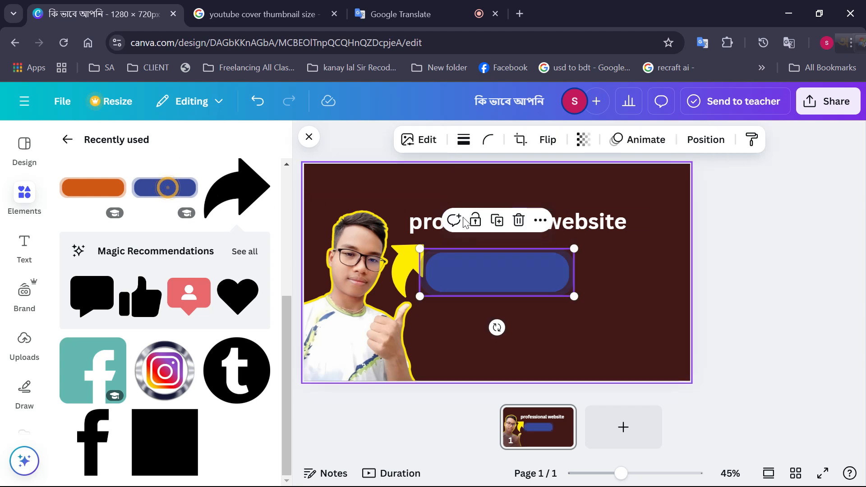
{"action": "left_click", "coordinate": [519, 220]}
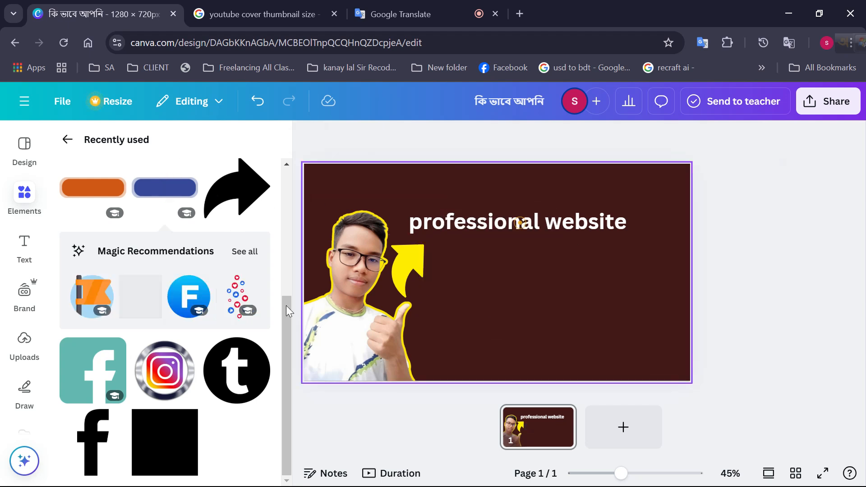
{"action": "left_click", "coordinate": [135, 469]}
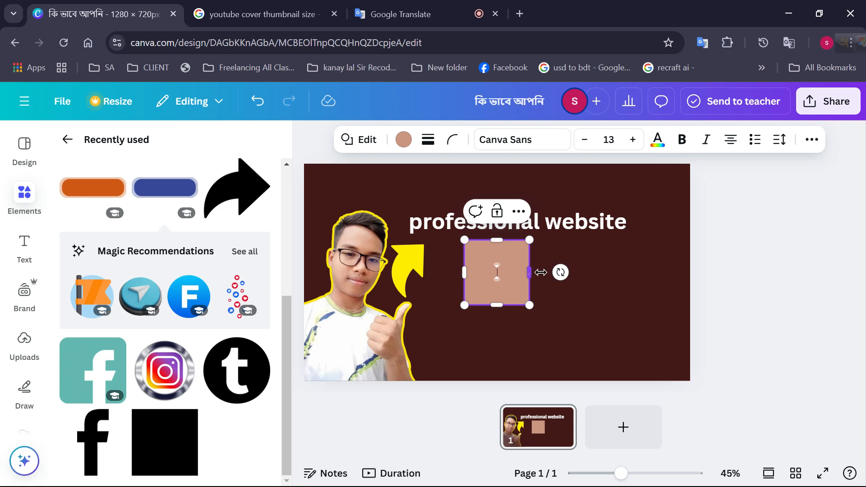
{"action": "left_click_drag", "start_coordinate": [530, 273], "coordinate": [668, 272]}
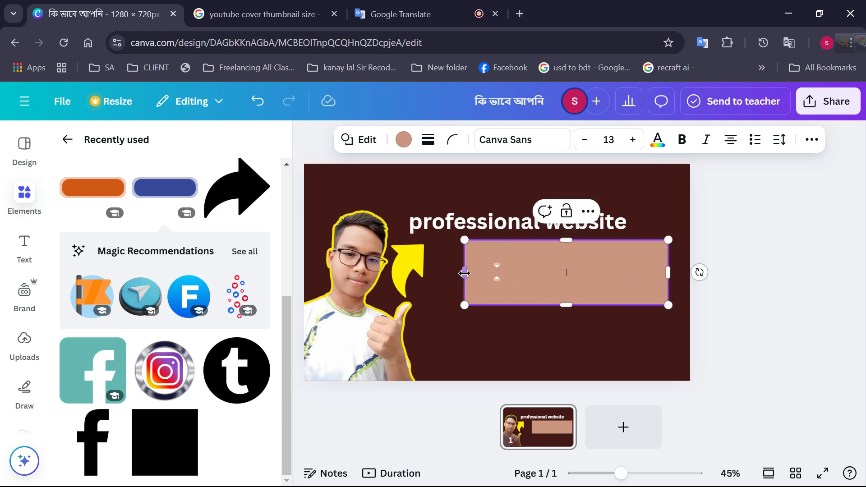
{"action": "left_click_drag", "start_coordinate": [464, 272], "coordinate": [441, 272]}
{"action": "left_click_drag", "start_coordinate": [554, 241], "coordinate": [529, 249]}
{"action": "key", "text": "alt"}
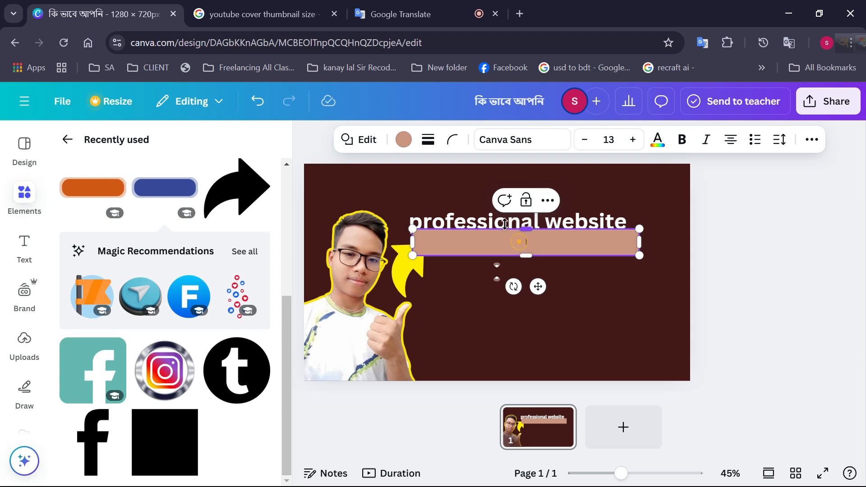
{"action": "left_click", "coordinate": [502, 289]}
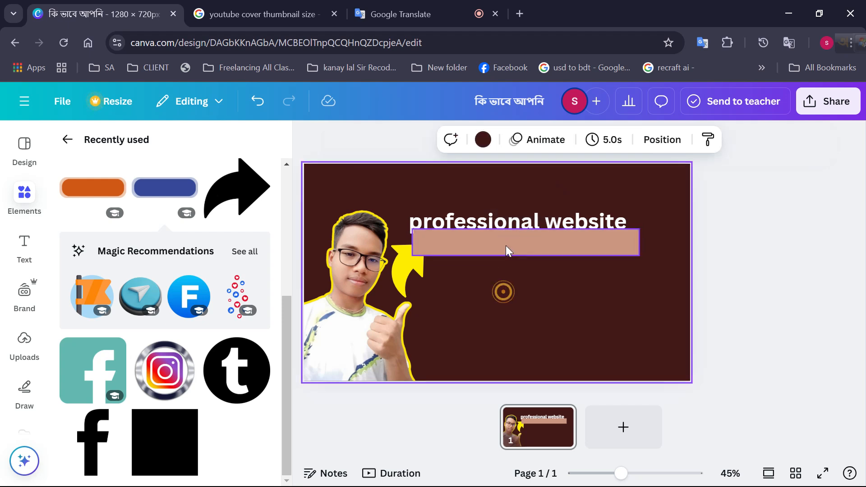
{"action": "left_click_drag", "start_coordinate": [505, 245], "coordinate": [499, 226]}
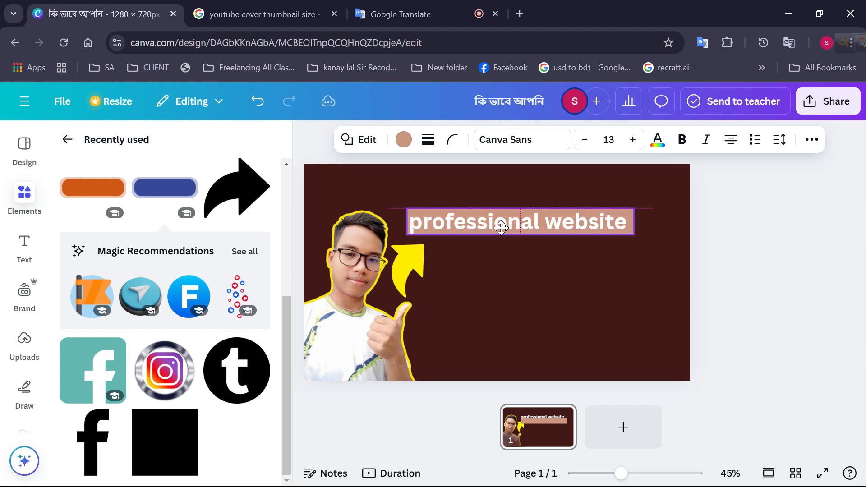
Move the "professional website" title down off the tan bar behind it
{"action": "left_click", "coordinate": [481, 250]}
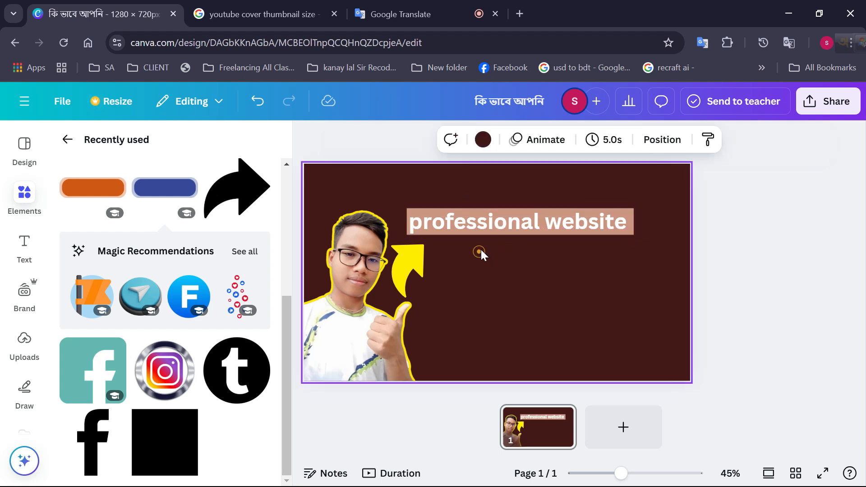
{"action": "left_click", "coordinate": [413, 230]}
{"action": "left_click", "coordinate": [436, 236]}
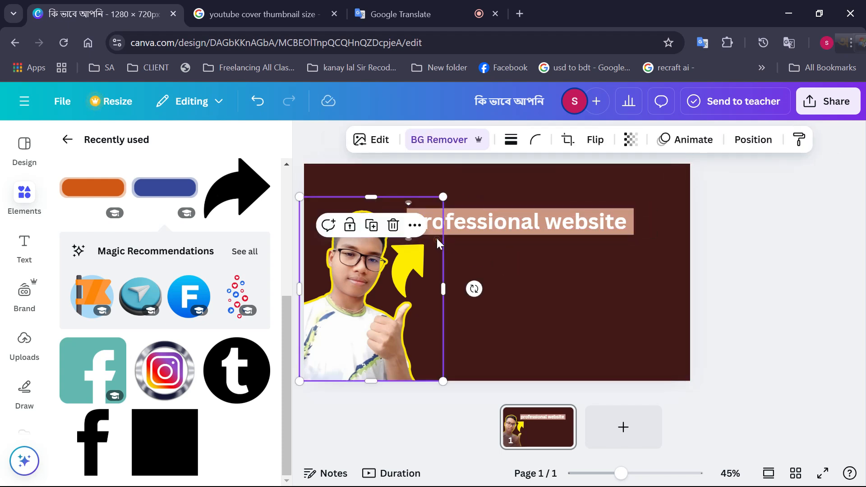
{"action": "left_click", "coordinate": [469, 243]}
{"action": "left_click", "coordinate": [632, 230]}
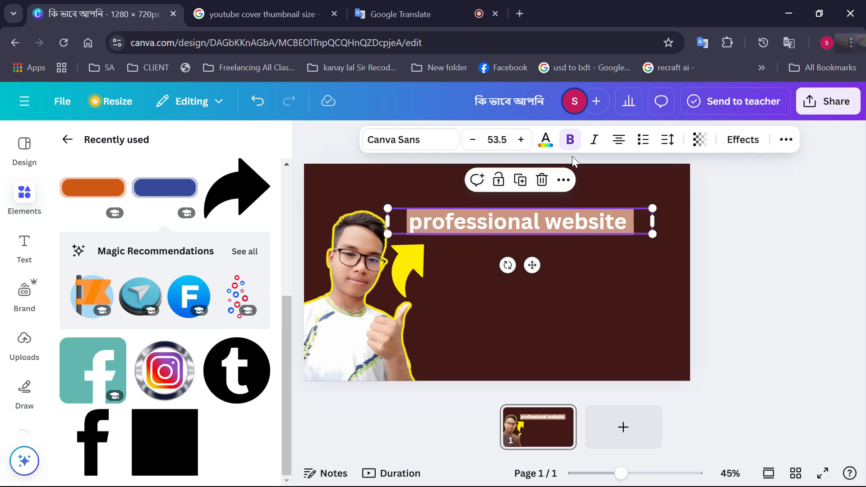
{"action": "left_click", "coordinate": [652, 257]}
{"action": "left_click_drag", "start_coordinate": [629, 217], "coordinate": [629, 238]}
Change the tan bar's fill to a custom red, #FF0000
{"action": "left_click", "coordinate": [610, 217]}
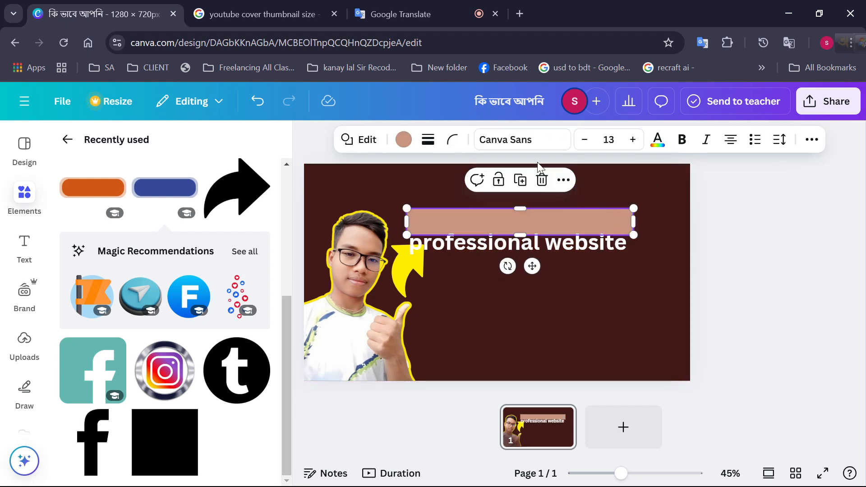
{"action": "left_click", "coordinate": [401, 139]}
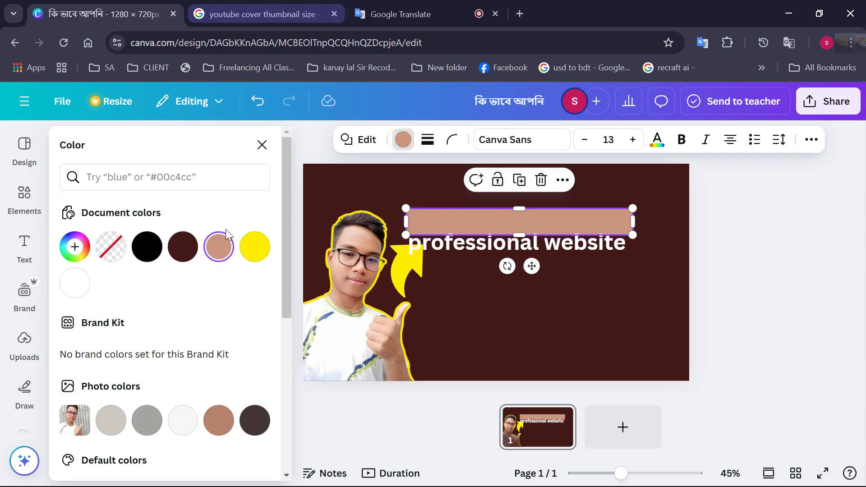
{"action": "scroll", "coordinate": [143, 382], "scroll_direction": "down", "scroll_amount": 5}
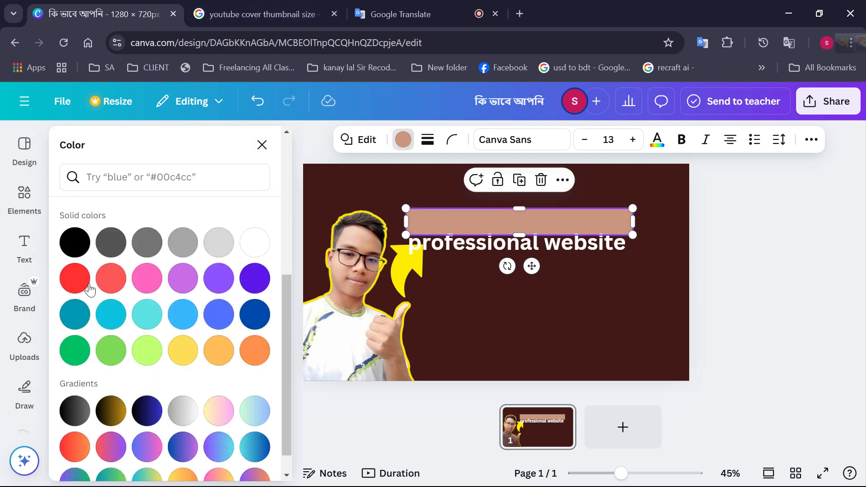
{"action": "scroll", "coordinate": [90, 289], "scroll_direction": "up", "scroll_amount": 5}
{"action": "left_click", "coordinate": [75, 247]}
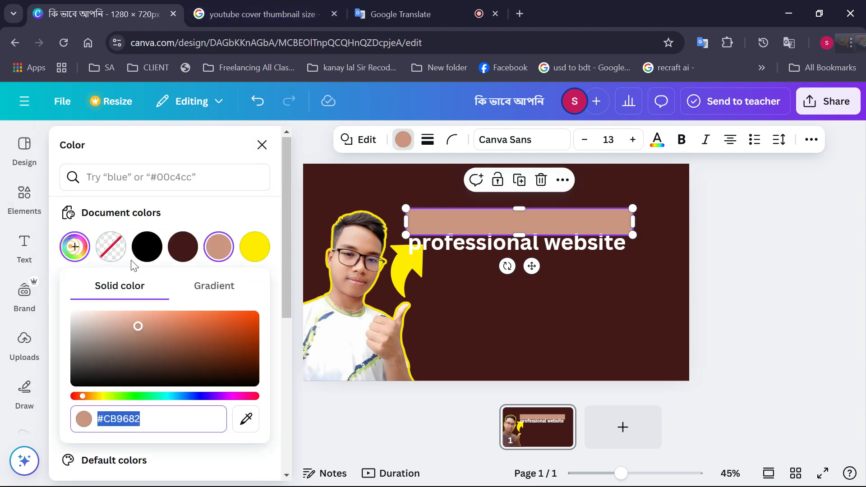
{"action": "left_click_drag", "start_coordinate": [138, 326], "coordinate": [277, 304]}
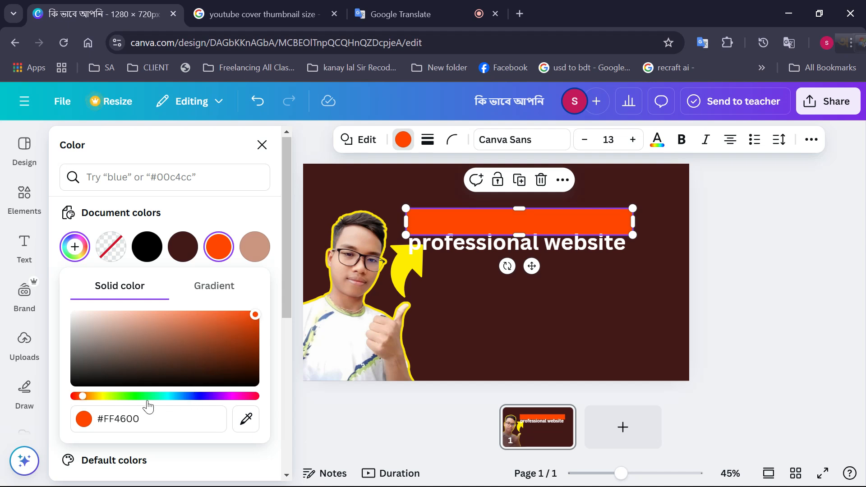
{"action": "left_click_drag", "start_coordinate": [252, 397], "coordinate": [265, 398]}
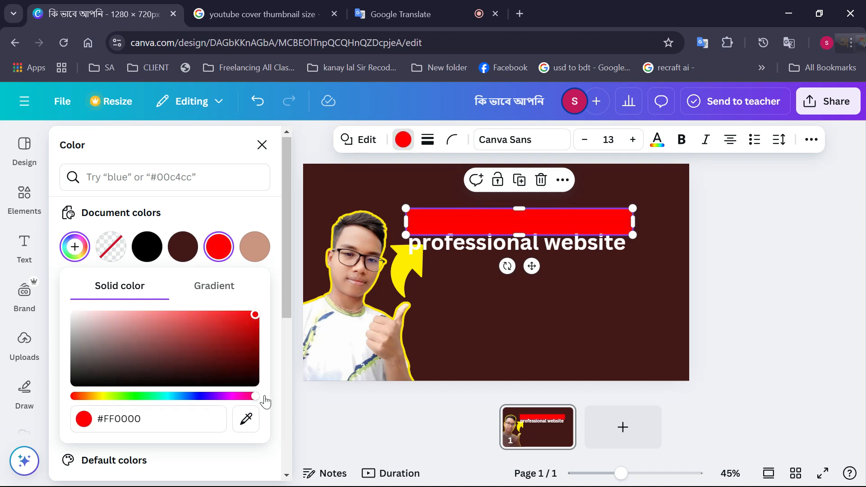
Move the "professional website" title back up onto the red bar
{"action": "left_click", "coordinate": [519, 294]}
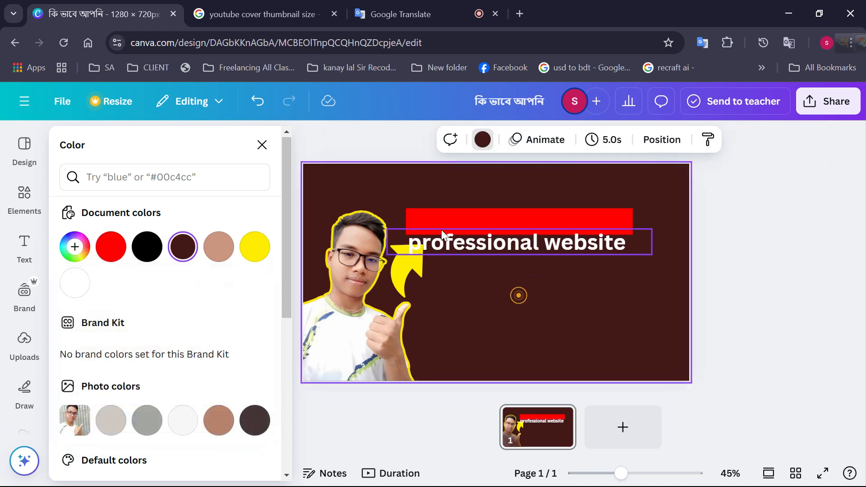
{"action": "left_click_drag", "start_coordinate": [479, 248], "coordinate": [486, 228]}
{"action": "left_click", "coordinate": [501, 271]}
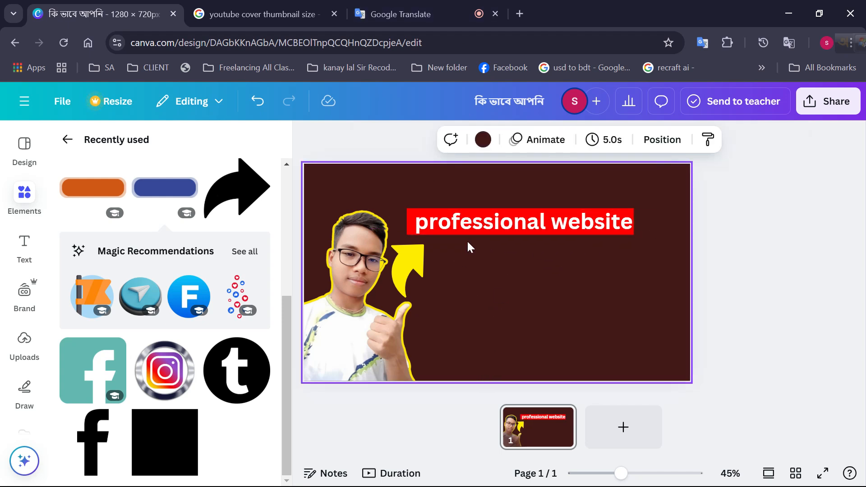
Duplicate the title just below the red bar and replace the copy's text with "design"
{"action": "left_click_drag", "start_coordinate": [492, 221], "coordinate": [515, 264]}
{"action": "right_click", "coordinate": [514, 261]}
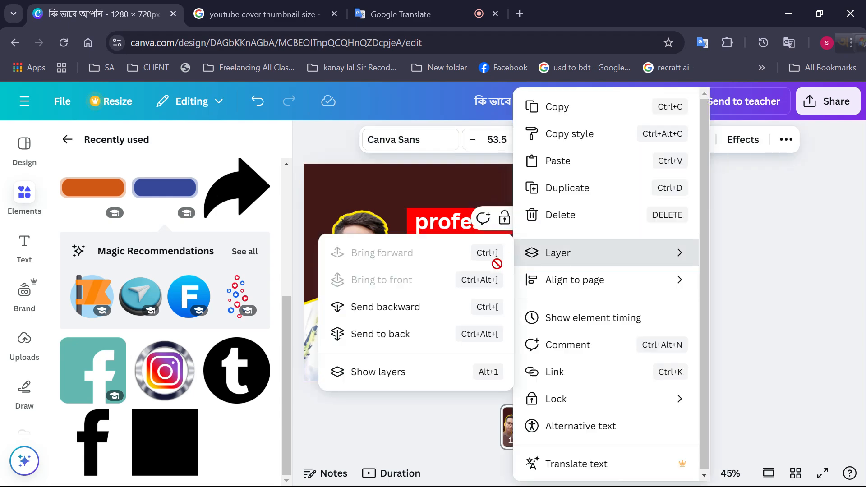
{"action": "left_click", "coordinate": [470, 376]}
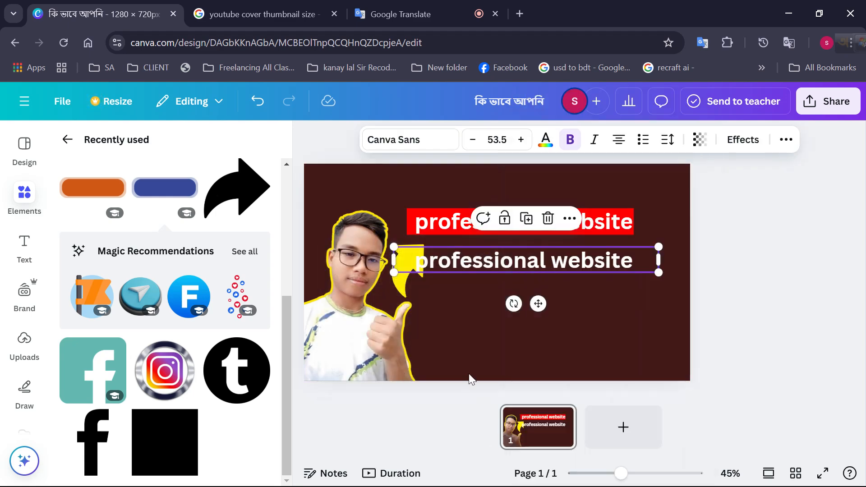
{"action": "double_click", "coordinate": [496, 261]}
{"action": "right_click", "coordinate": [496, 266]}
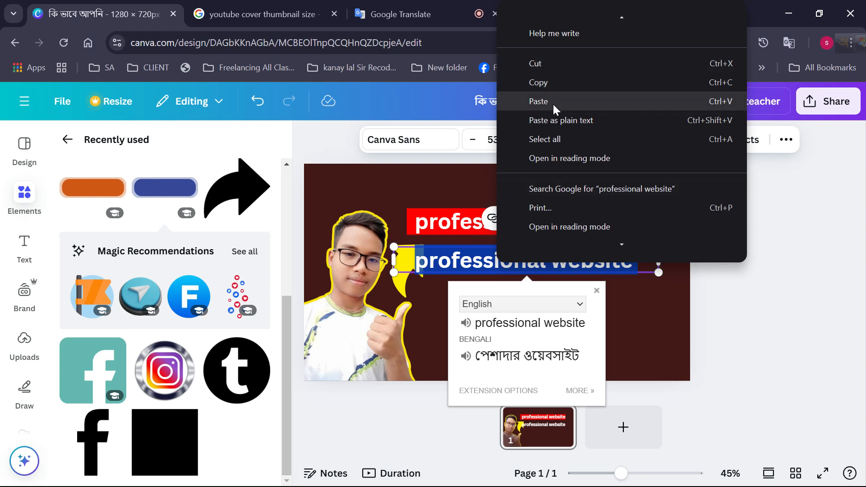
{"action": "left_click", "coordinate": [555, 101]}
{"action": "left_click", "coordinate": [649, 344]}
Position the "design" text just below the red bar, under the word "website"
{"action": "left_click_drag", "start_coordinate": [526, 262], "coordinate": [589, 245]}
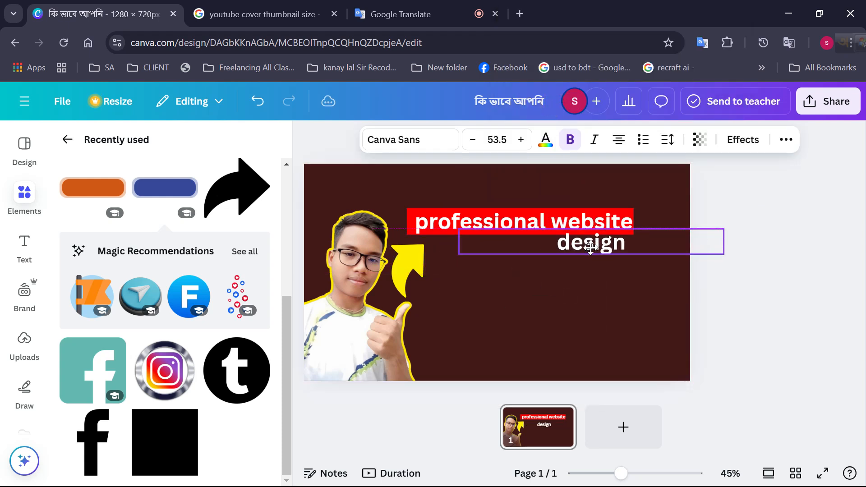
{"action": "left_click", "coordinate": [591, 273]}
{"action": "left_click", "coordinate": [582, 251]}
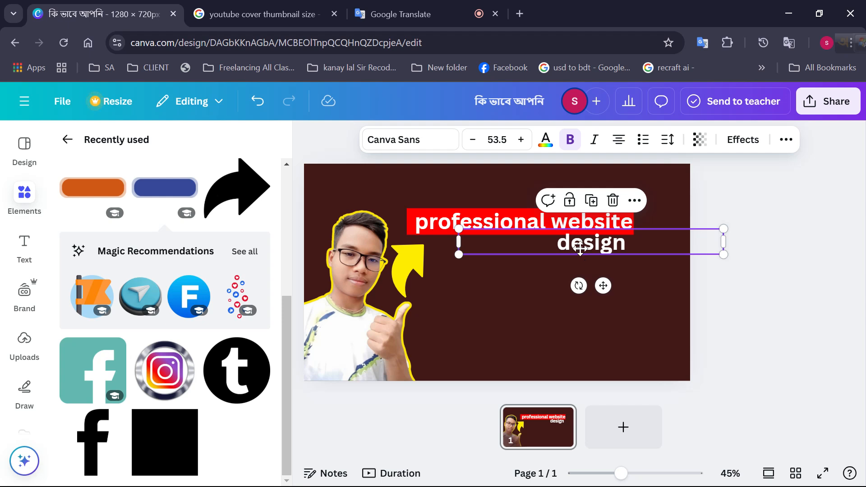
{"action": "left_click_drag", "start_coordinate": [583, 251], "coordinate": [579, 252]}
{"action": "left_click", "coordinate": [537, 269]}
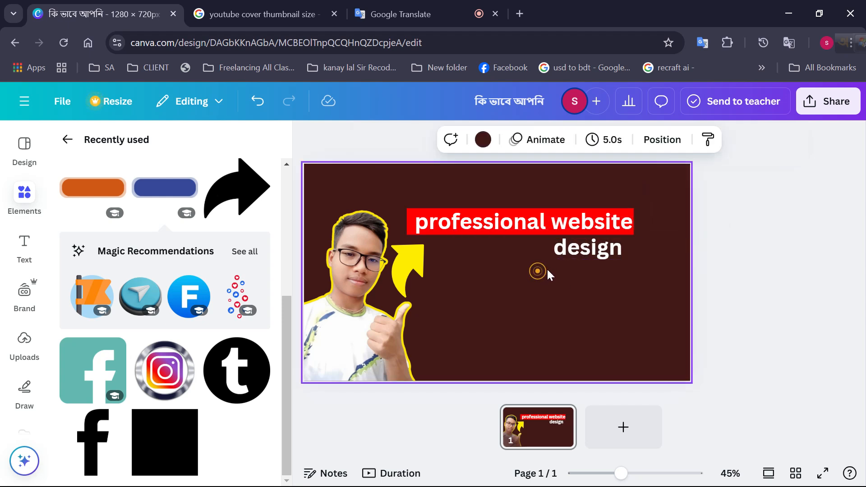
Enlarge the "design" text to about size 84.1 and move it back beneath the word "website"
{"action": "left_click", "coordinate": [573, 248]}
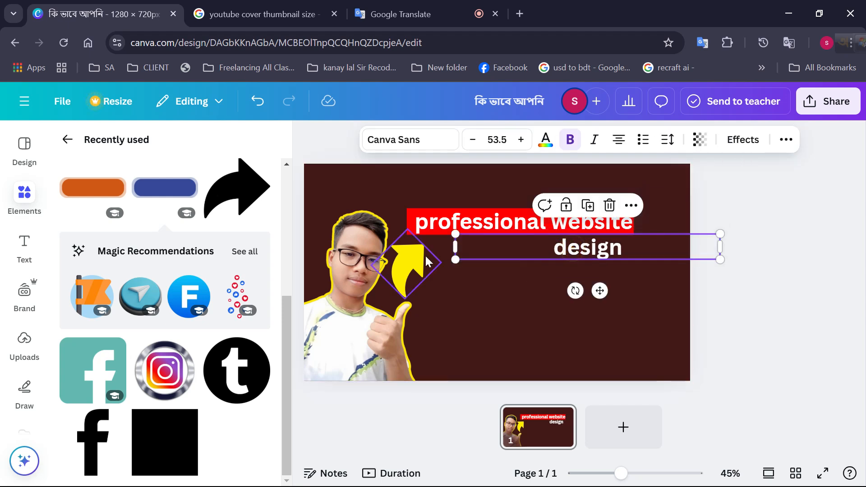
{"action": "left_click_drag", "start_coordinate": [454, 260], "coordinate": [304, 274]}
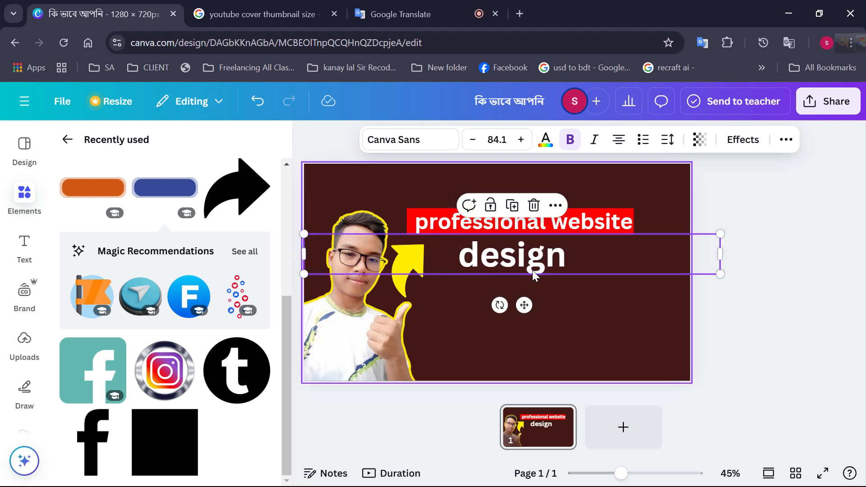
{"action": "left_click_drag", "start_coordinate": [554, 257], "coordinate": [630, 255]}
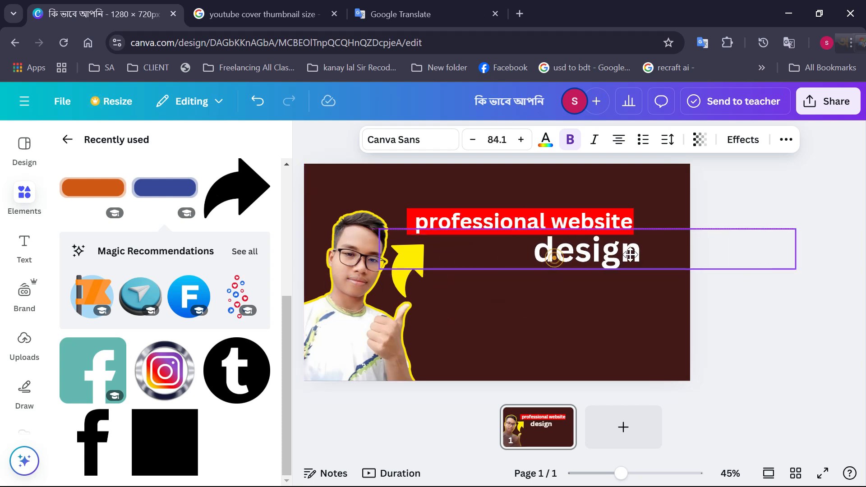
Try the fonts Akhand Bold, Ekushey Lalsalu, Ekushey Mukto Bold and LEMON MILK Regular on the "design" text
{"action": "left_click", "coordinate": [450, 133]}
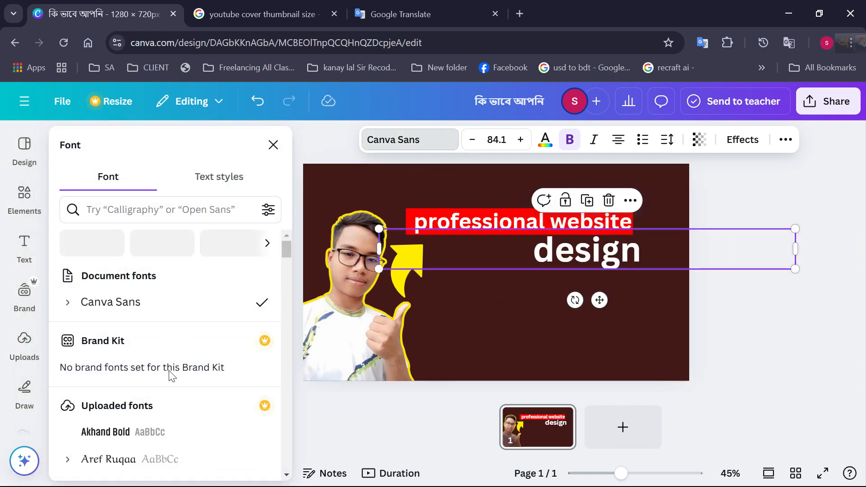
{"action": "left_click", "coordinate": [186, 436]}
{"action": "scroll", "coordinate": [188, 429], "scroll_direction": "down", "scroll_amount": 3}
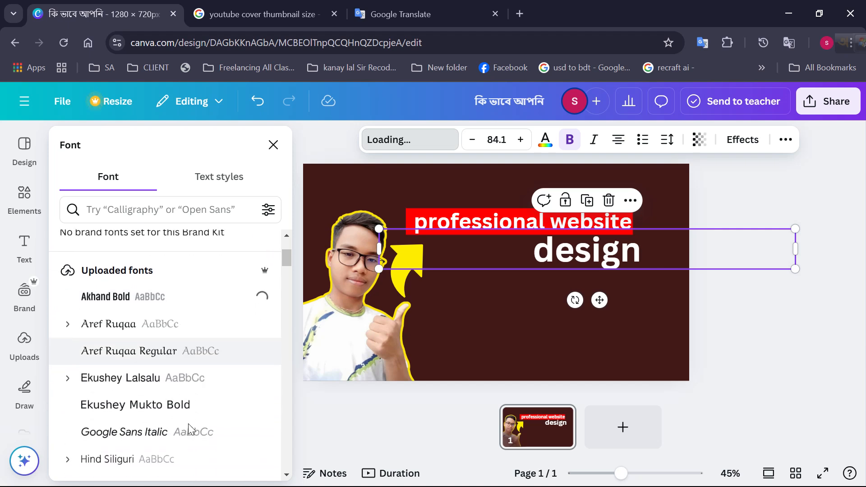
{"action": "left_click", "coordinate": [170, 388]}
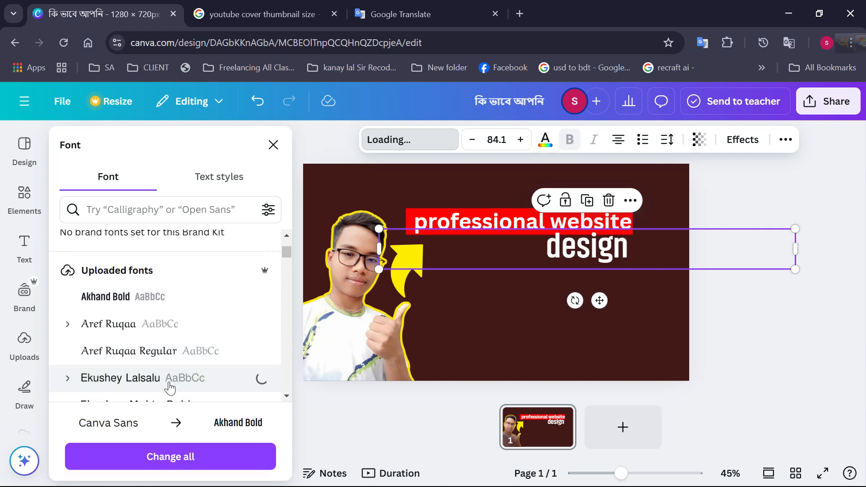
{"action": "scroll", "coordinate": [179, 361], "scroll_direction": "down", "scroll_amount": 2}
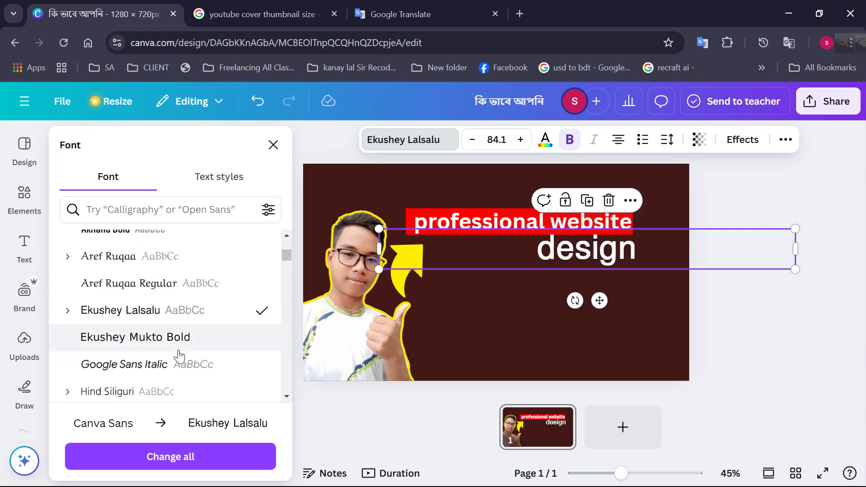
{"action": "left_click", "coordinate": [180, 348]}
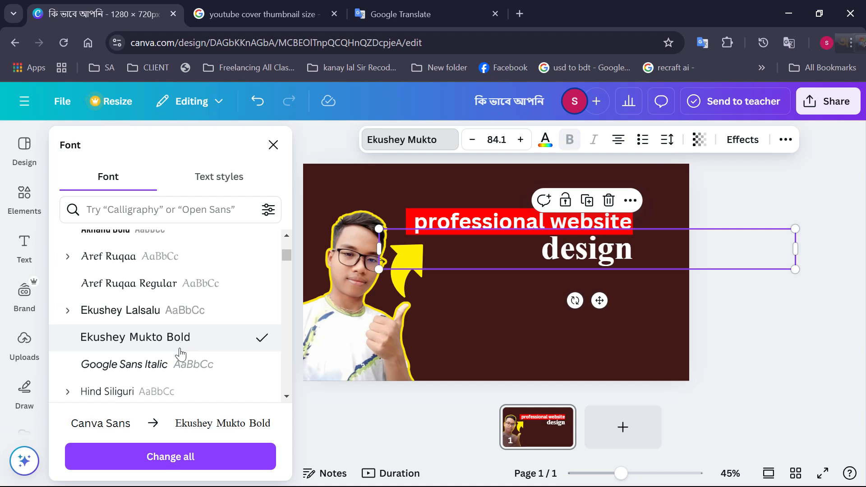
{"action": "scroll", "coordinate": [179, 374], "scroll_direction": "down", "scroll_amount": 3}
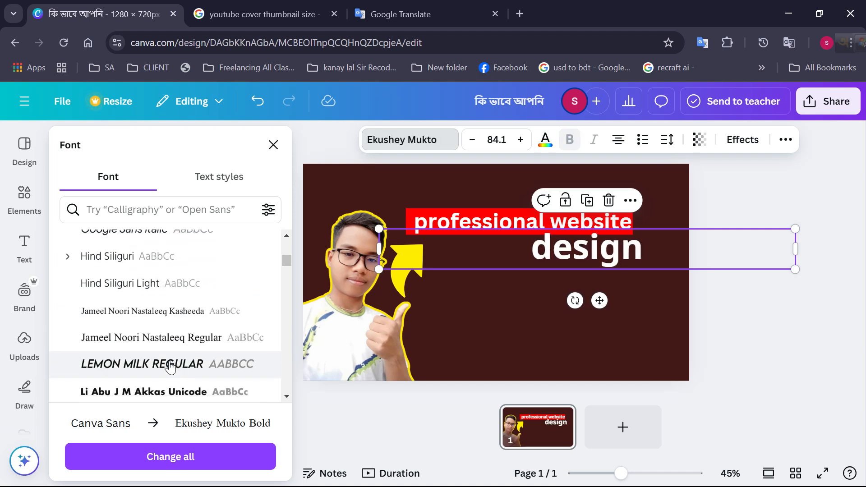
{"action": "scroll", "coordinate": [177, 369], "scroll_direction": "down", "scroll_amount": 3}
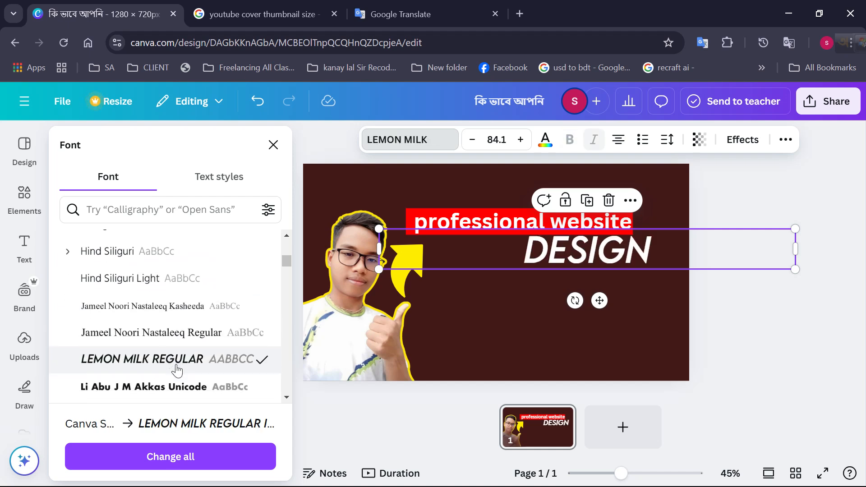
{"action": "scroll", "coordinate": [177, 354], "scroll_direction": "down", "scroll_amount": 3}
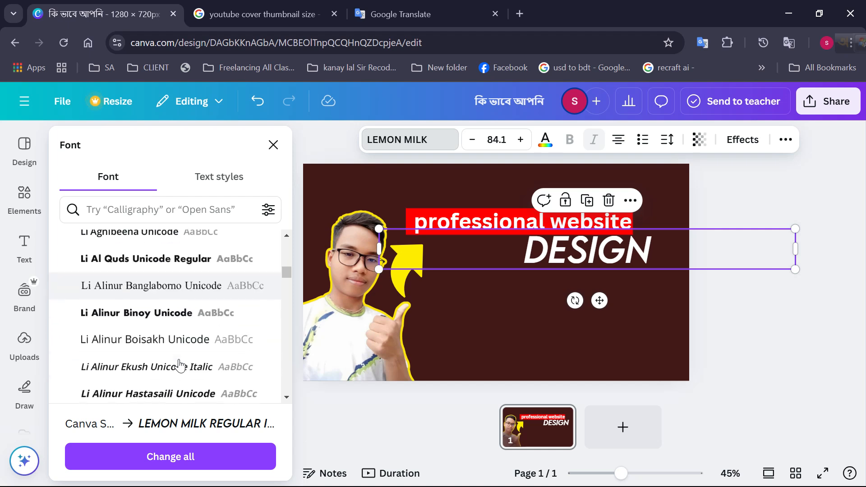
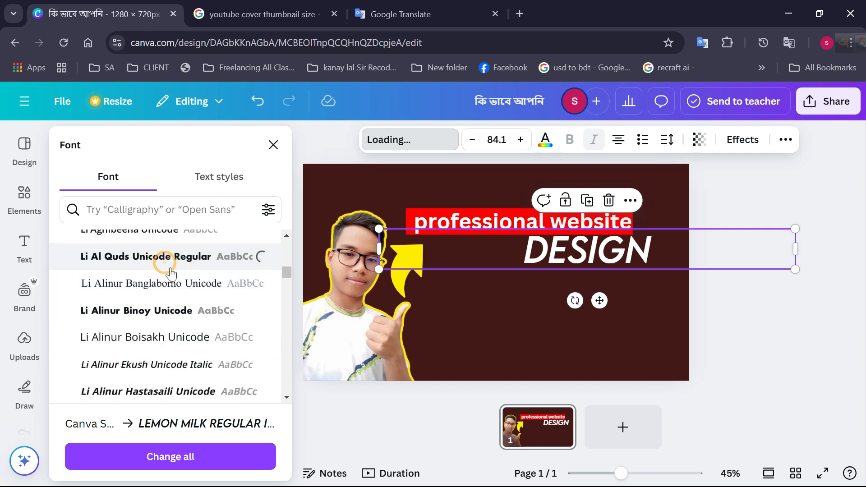
Try the fonts Li Alinur Binoy Unicode, Li Bijoy Irsha Unicode, Li Halder Argho Unicode and Li Mayukh Unicode Italic on the "design" text
{"action": "left_click", "coordinate": [187, 320]}
{"action": "scroll", "coordinate": [191, 332], "scroll_direction": "down", "scroll_amount": 6}
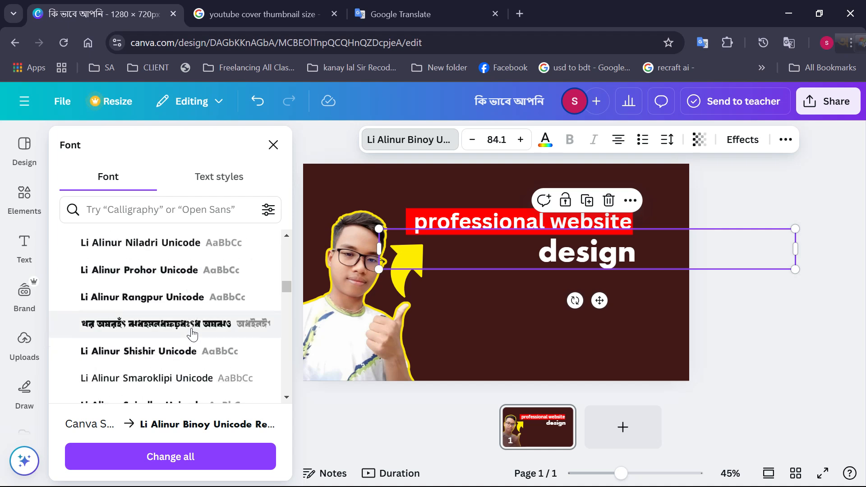
{"action": "scroll", "coordinate": [182, 311], "scroll_direction": "down", "scroll_amount": 3}
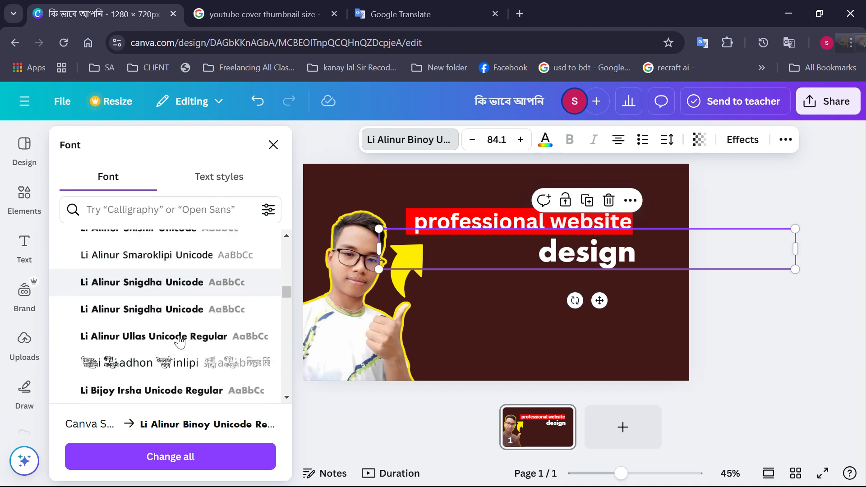
{"action": "left_click", "coordinate": [176, 381]}
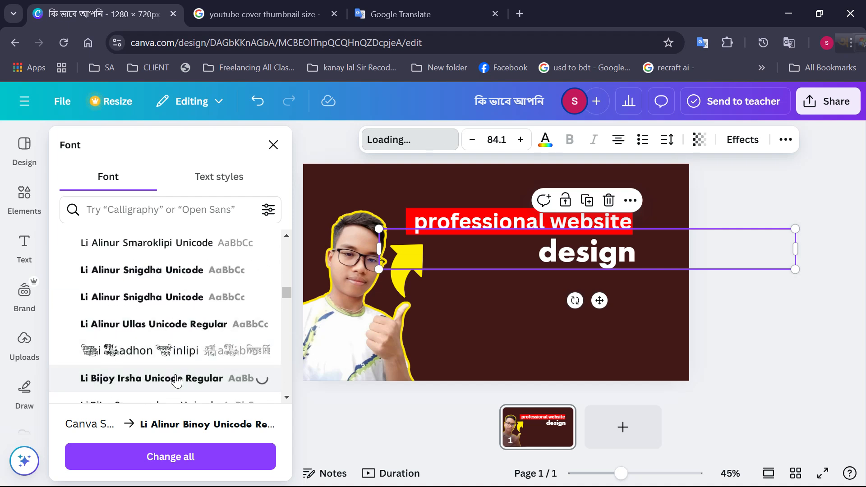
{"action": "scroll", "coordinate": [178, 365], "scroll_direction": "down", "scroll_amount": 10}
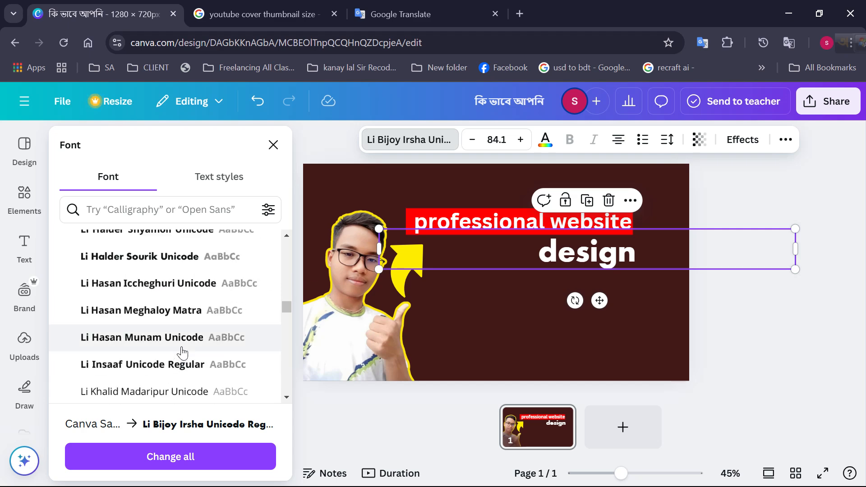
{"action": "scroll", "coordinate": [189, 309], "scroll_direction": "up", "scroll_amount": 3}
{"action": "left_click", "coordinate": [178, 309]}
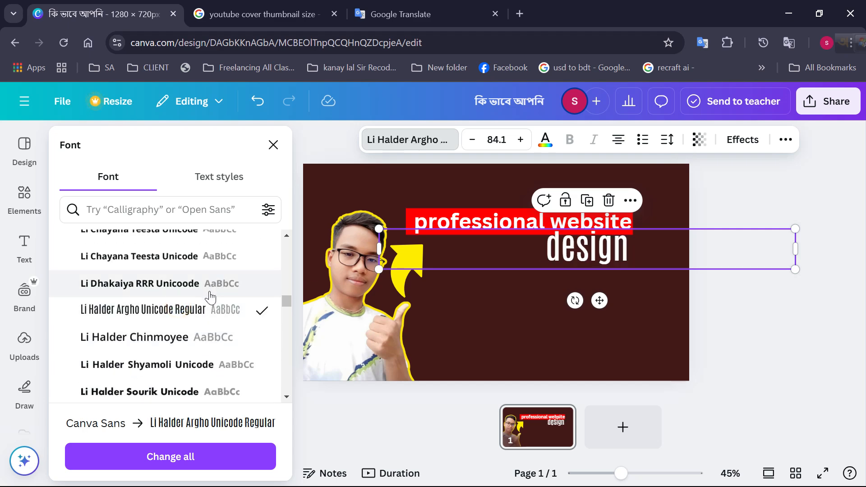
{"action": "scroll", "coordinate": [124, 309], "scroll_direction": "down", "scroll_amount": 10}
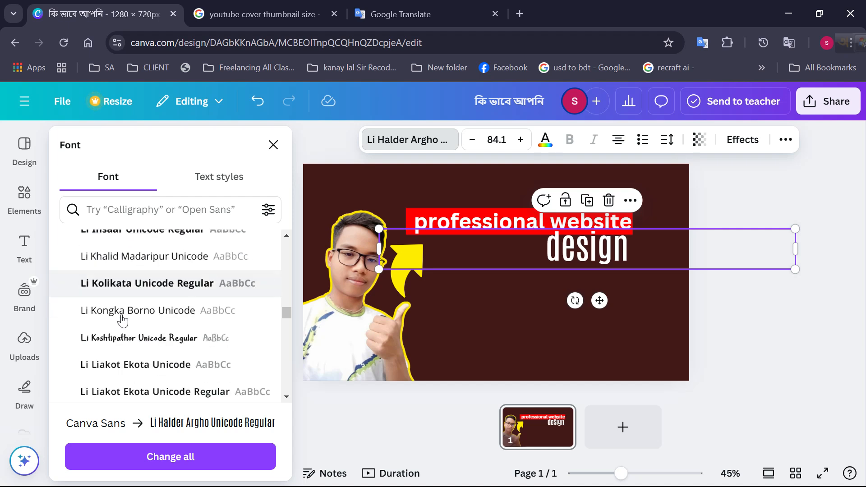
{"action": "scroll", "coordinate": [145, 320], "scroll_direction": "down", "scroll_amount": 1}
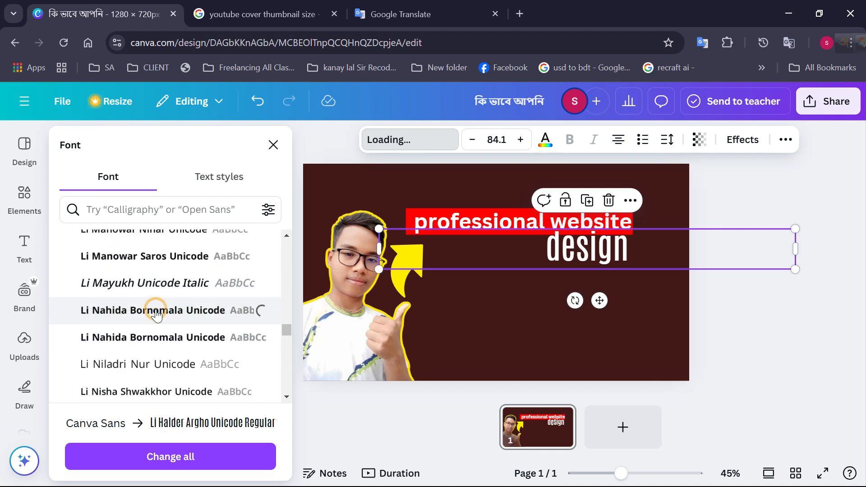
{"action": "left_click", "coordinate": [161, 285]}
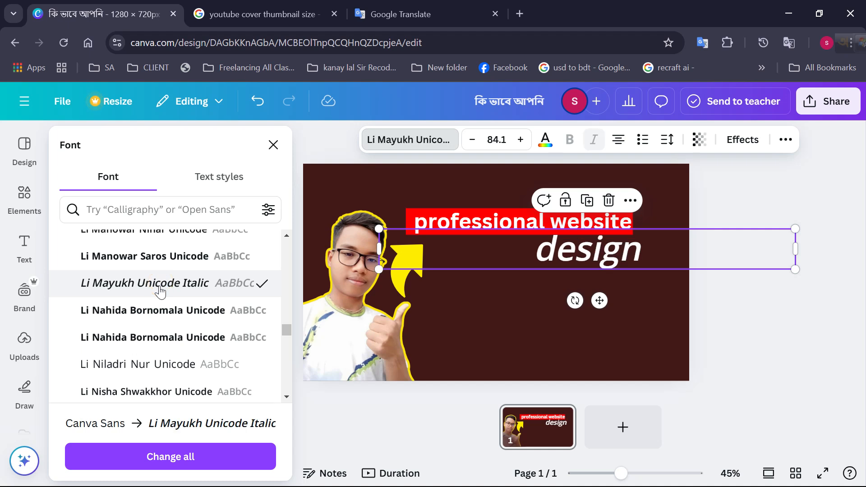
Compare Li Saboj Toru Unicode with Li Saboj52 Unicode Light Italic on the "design" text and apply Li Saboj52 Unicode Light Italic
{"action": "scroll", "coordinate": [159, 296], "scroll_direction": "down", "scroll_amount": 5}
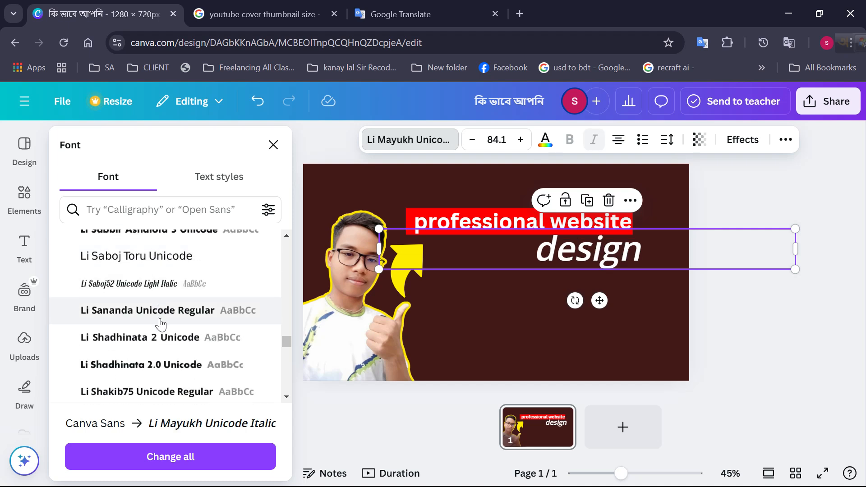
{"action": "left_click", "coordinate": [168, 285]}
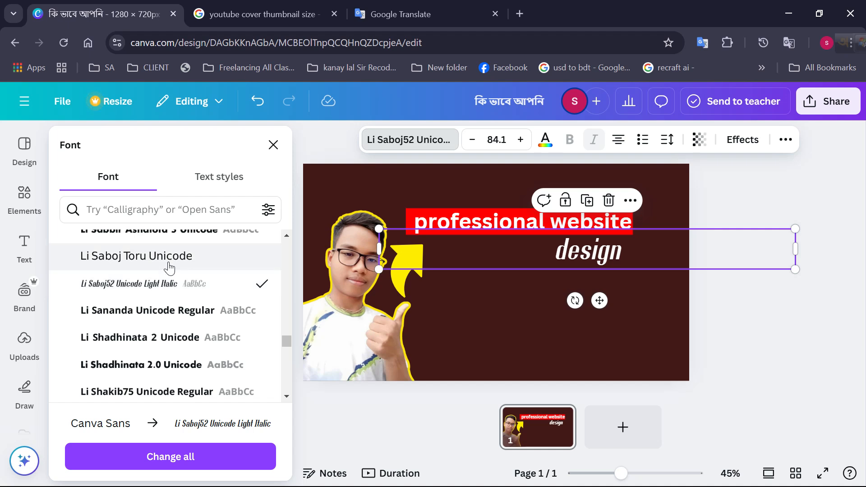
{"action": "left_click", "coordinate": [168, 262]}
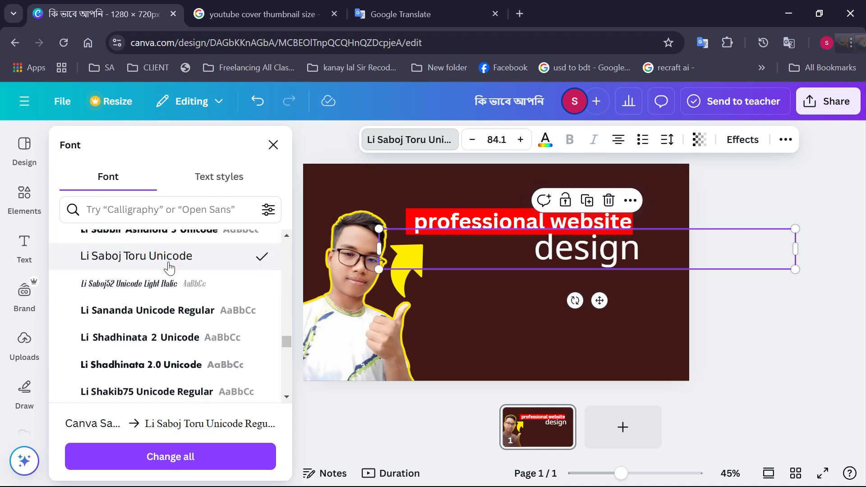
{"action": "left_click", "coordinate": [174, 280]}
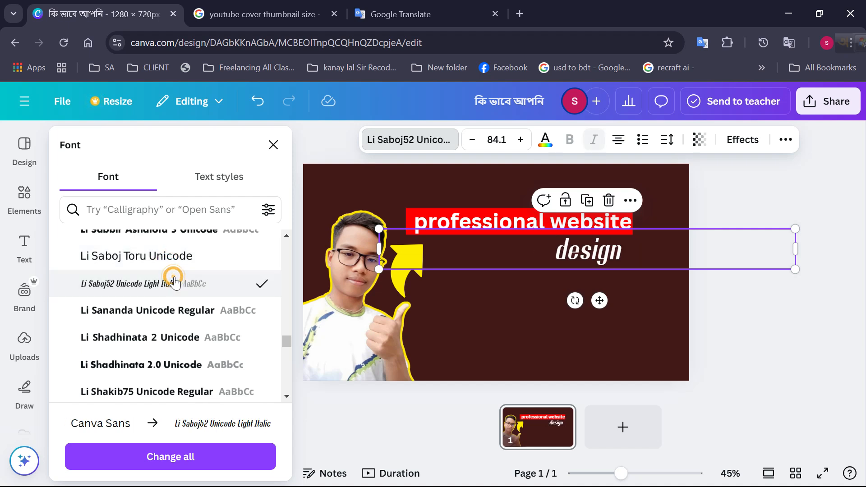
{"action": "left_click", "coordinate": [556, 261]}
{"action": "left_click", "coordinate": [577, 283]}
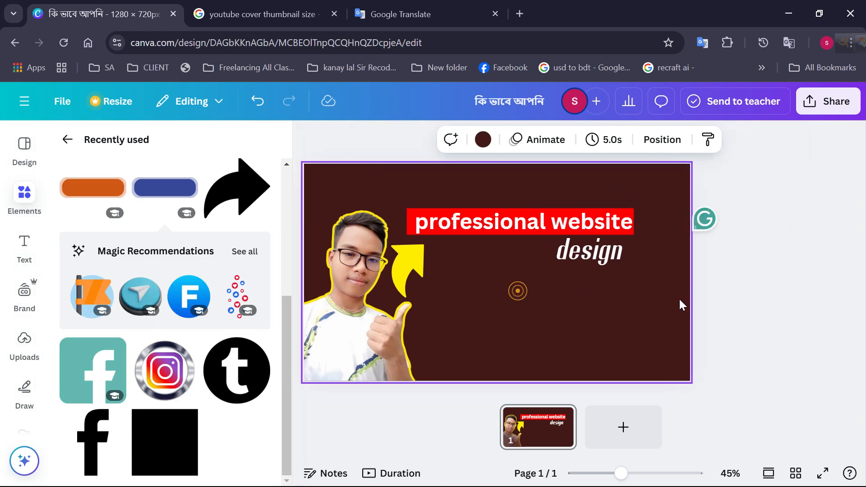
{"action": "left_click", "coordinate": [755, 284]}
Add a red rectangle behind the "design" text and resize it into a bar ending flush with the title bar's right edge
{"action": "left_click", "coordinate": [629, 256]}
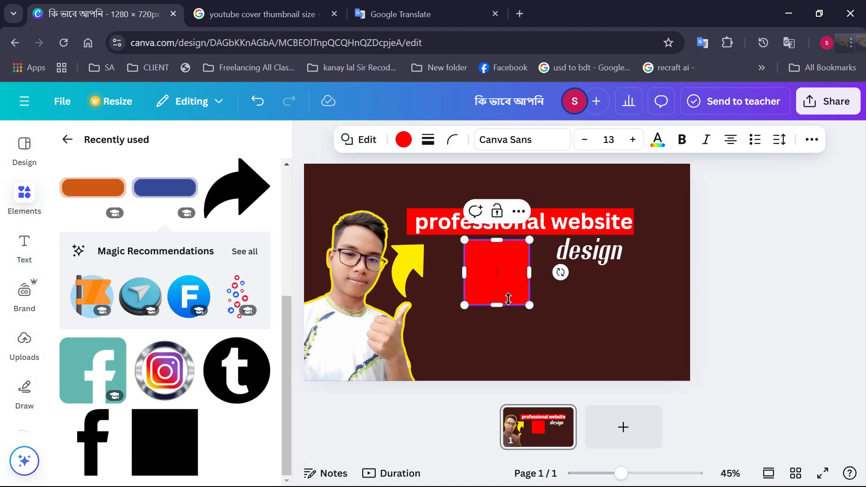
{"action": "left_click_drag", "start_coordinate": [528, 273], "coordinate": [647, 273]}
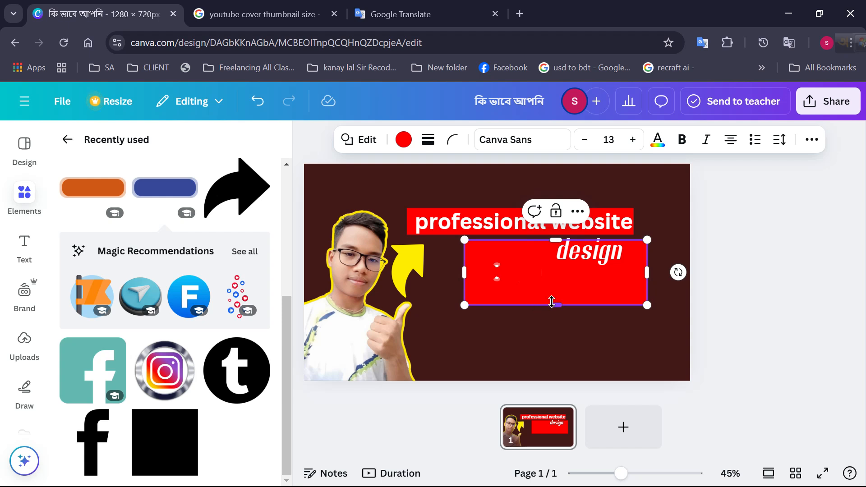
{"action": "left_click_drag", "start_coordinate": [553, 304], "coordinate": [553, 265]}
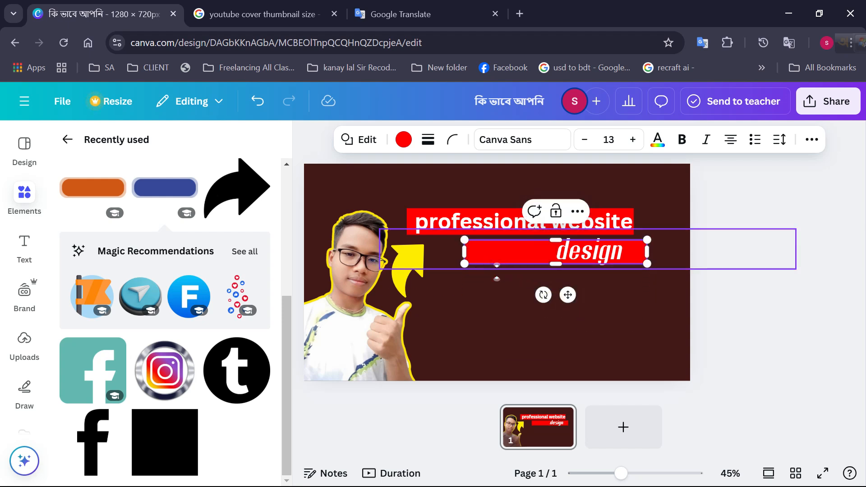
{"action": "left_click_drag", "start_coordinate": [466, 252], "coordinate": [598, 244]}
{"action": "left_click", "coordinate": [638, 288]}
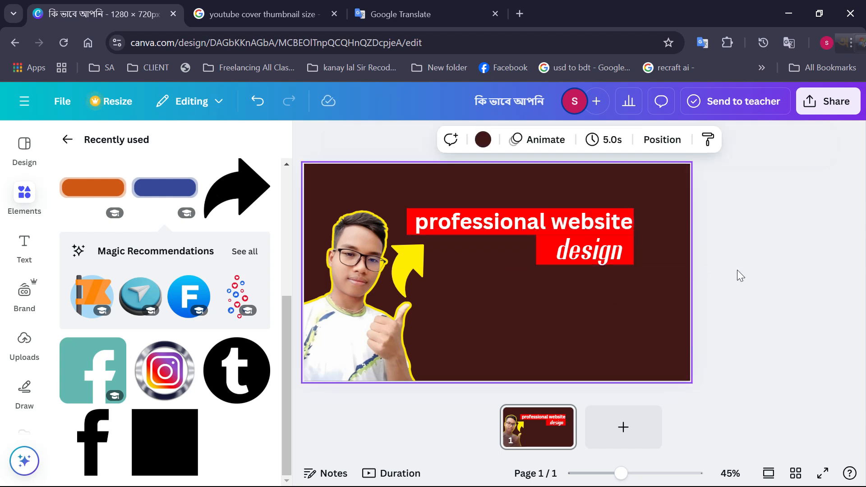
Reposition the "design" text so it sits centred on its red bar
{"action": "left_click", "coordinate": [628, 254]}
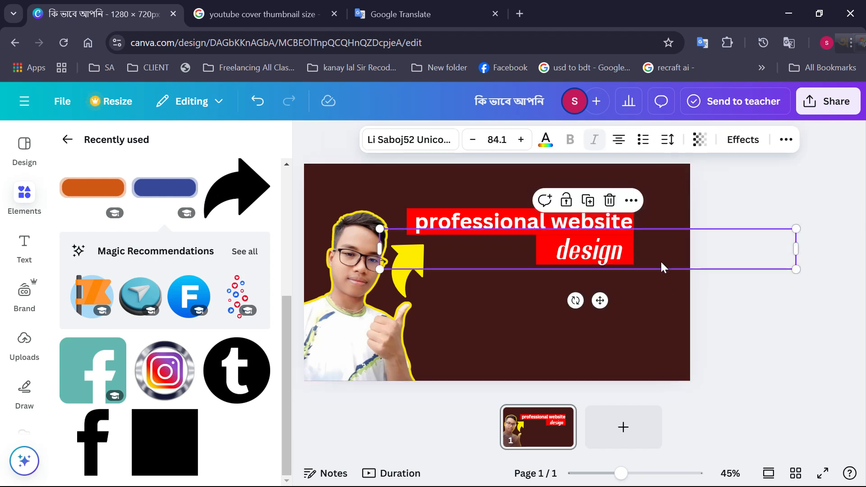
{"action": "left_click", "coordinate": [693, 297]}
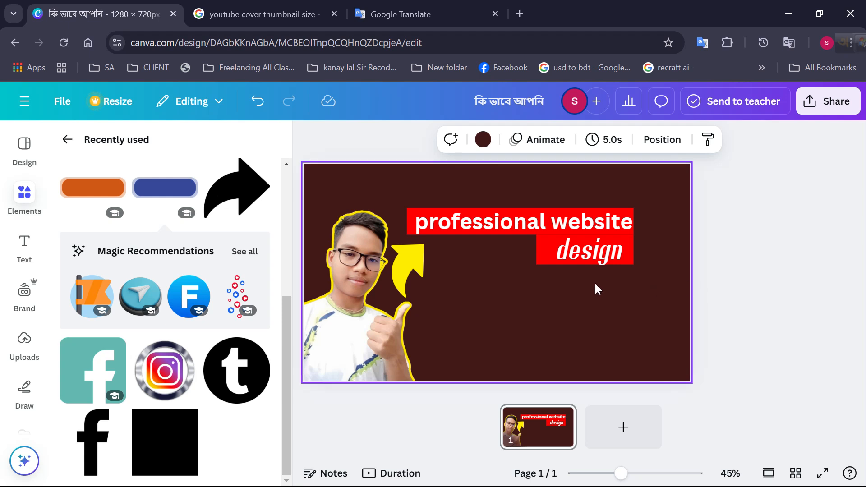
{"action": "left_click", "coordinate": [606, 258]}
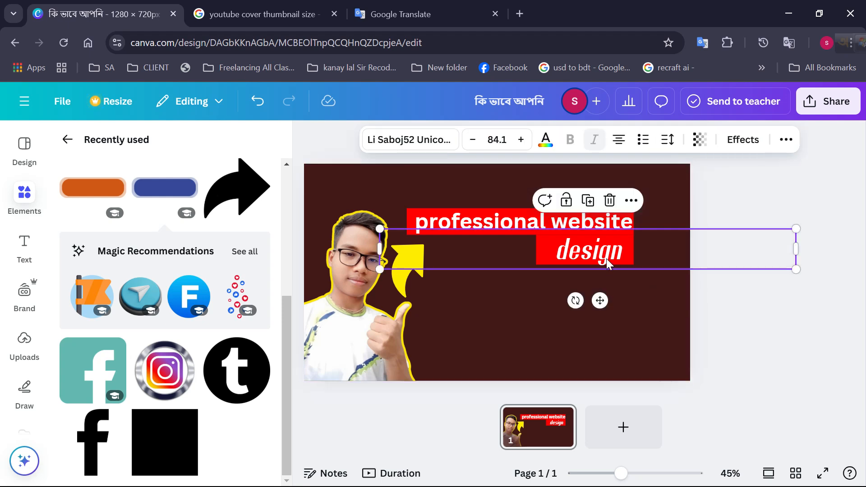
{"action": "left_click_drag", "start_coordinate": [546, 252], "coordinate": [580, 263]}
{"action": "left_click", "coordinate": [553, 256]}
{"action": "left_click", "coordinate": [588, 294]}
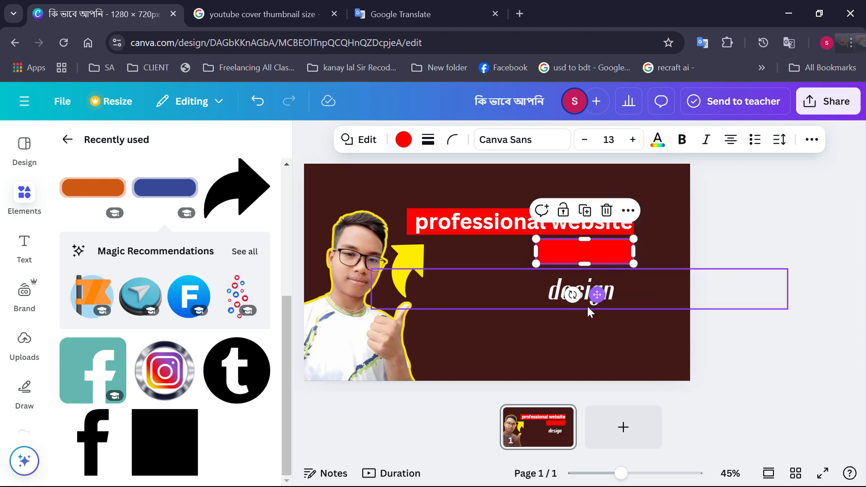
{"action": "left_click_drag", "start_coordinate": [585, 302], "coordinate": [589, 256]}
{"action": "left_click", "coordinate": [619, 277]}
{"action": "left_click", "coordinate": [604, 256]}
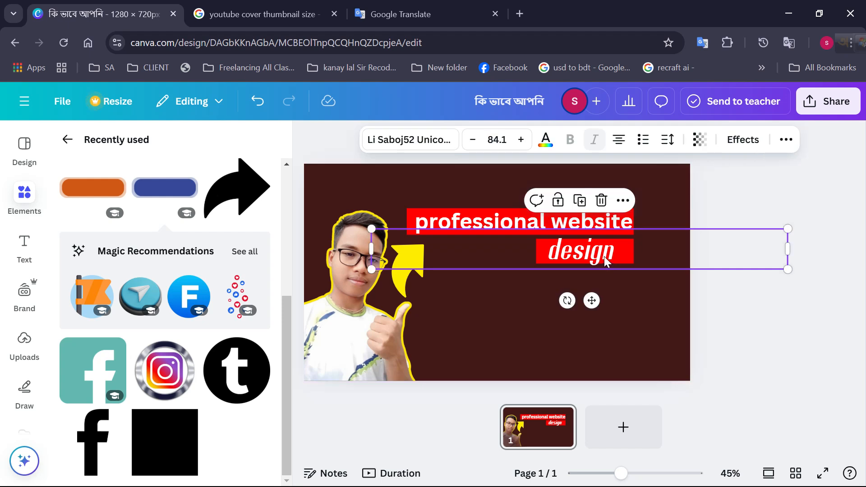
{"action": "left_click", "coordinate": [634, 276]}
Group the "design" text with its red bar and move the group beneath the middle of the "professional website" bar
{"action": "left_click_drag", "start_coordinate": [639, 282], "coordinate": [571, 253]}
{"action": "left_click", "coordinate": [620, 276]}
{"action": "left_click_drag", "start_coordinate": [621, 274], "coordinate": [548, 245]}
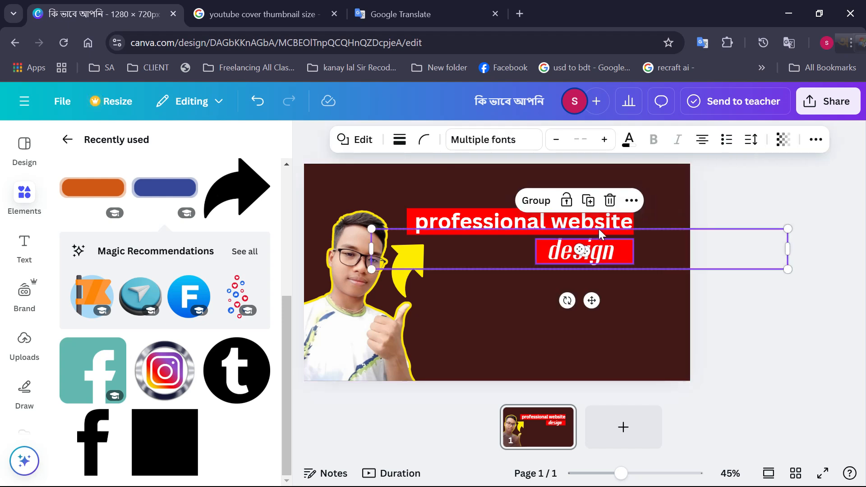
{"action": "left_click", "coordinate": [545, 200]}
{"action": "left_click", "coordinate": [543, 279]}
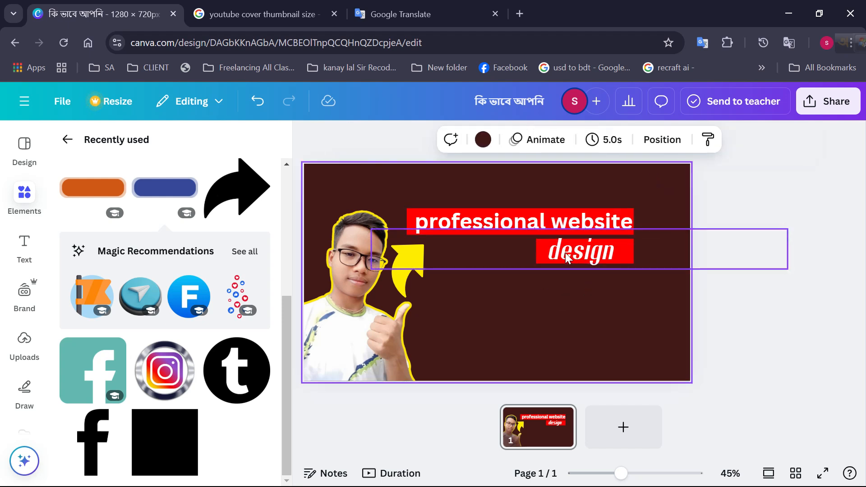
{"action": "left_click_drag", "start_coordinate": [571, 252], "coordinate": [505, 252]}
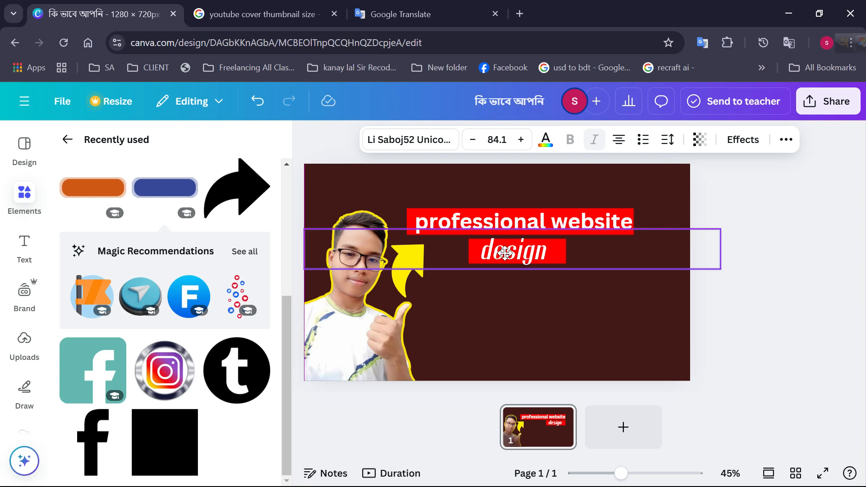
{"action": "left_click", "coordinate": [573, 294]}
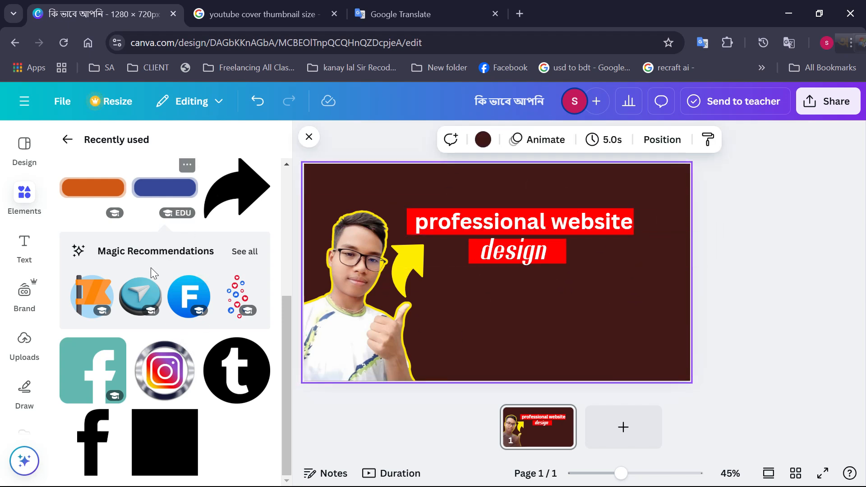
Search the elements library for "web" and limit the results to graphics
{"action": "scroll", "coordinate": [150, 267], "scroll_direction": "up", "scroll_amount": 5}
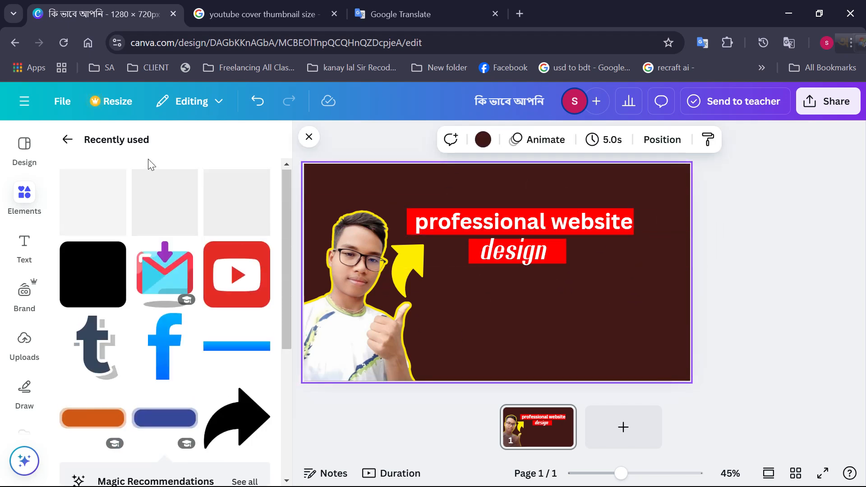
{"action": "left_click", "coordinate": [24, 208]}
{"action": "left_click", "coordinate": [67, 140]}
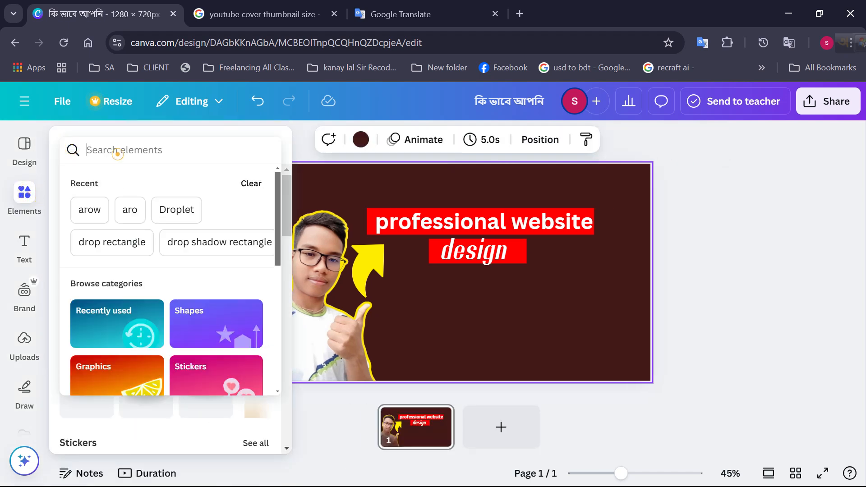
{"action": "type", "text": "w"}
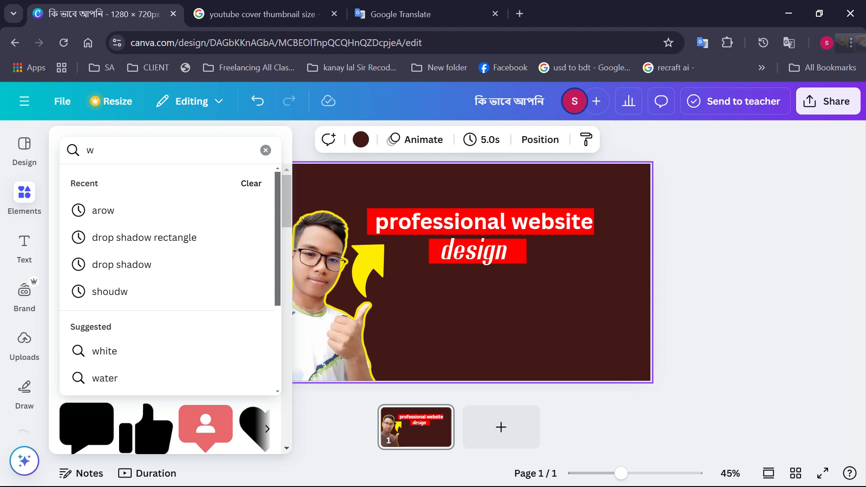
{"action": "type", "text": "eb"}
{"action": "key", "text": "Return"}
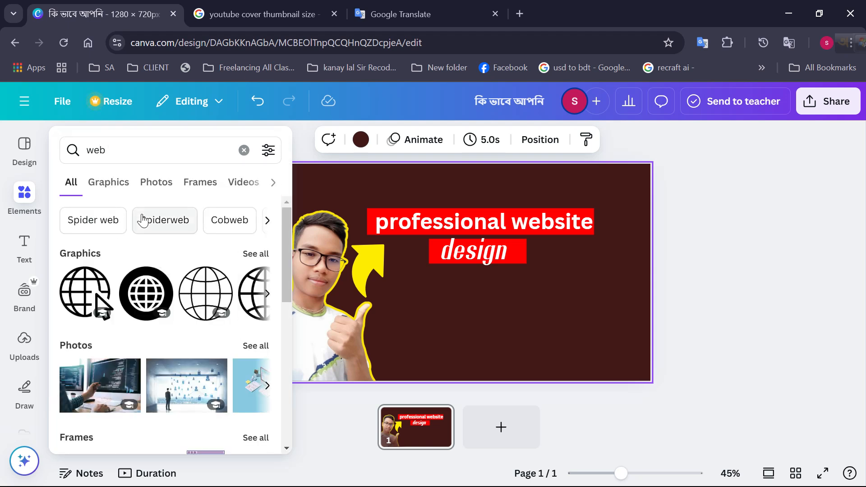
{"action": "left_click", "coordinate": [112, 183]}
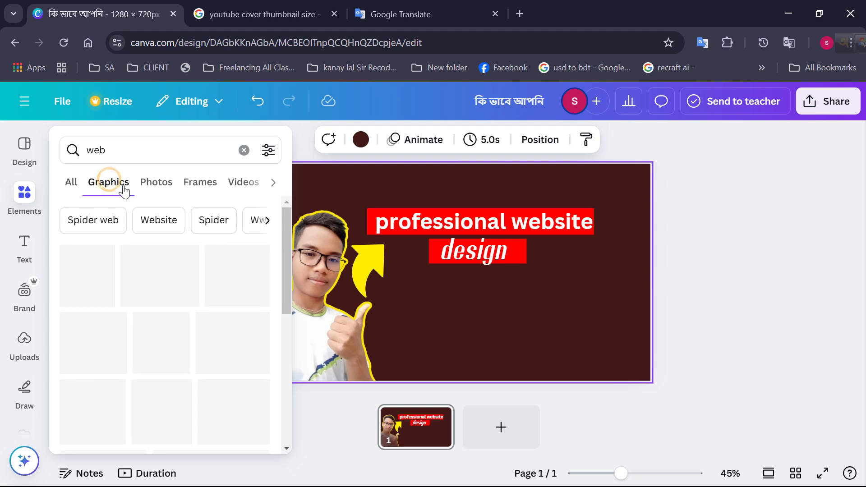
{"action": "left_click", "coordinate": [116, 149]}
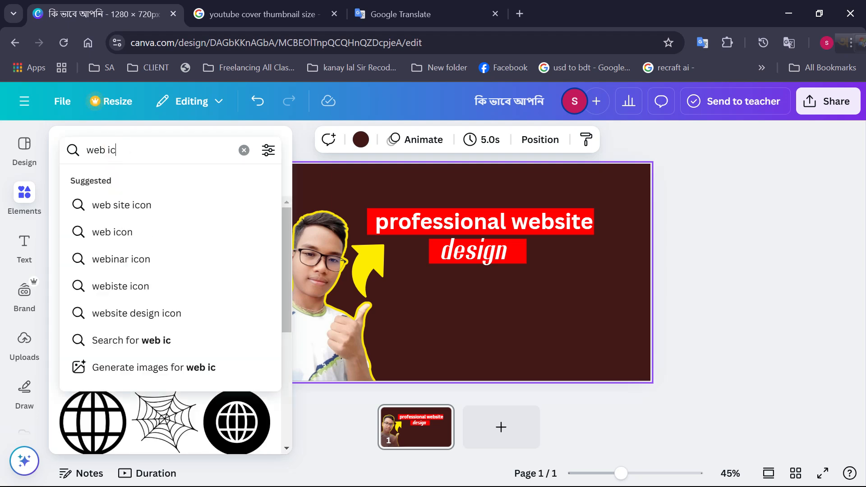
{"action": "type", "text": "ico"}
{"action": "key", "text": "Return"}
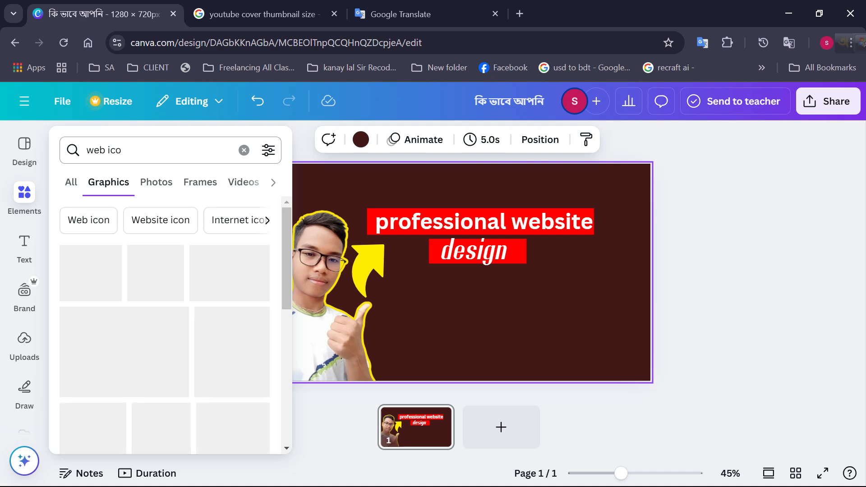
{"action": "scroll", "coordinate": [163, 315], "scroll_direction": "down", "scroll_amount": 6}
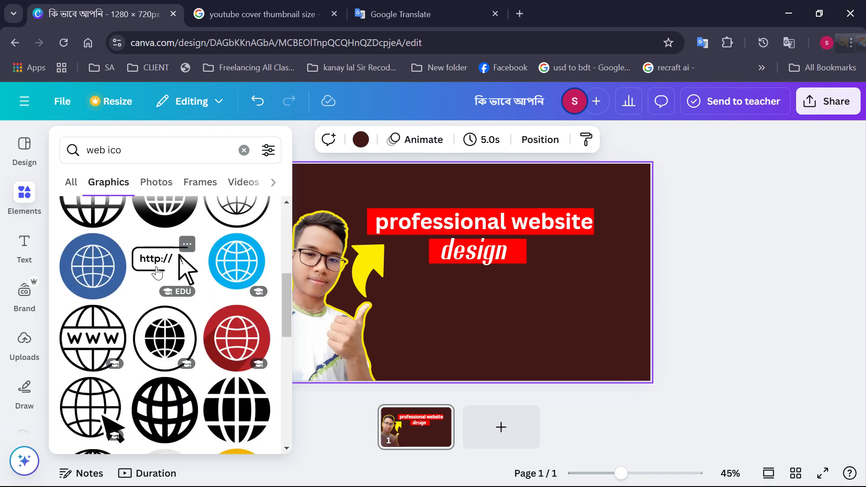
{"action": "left_click", "coordinate": [160, 261]}
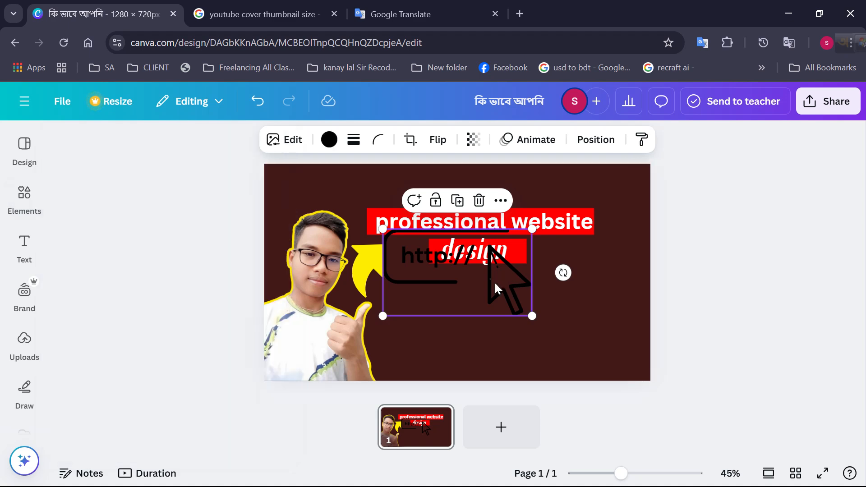
{"action": "left_click_drag", "start_coordinate": [490, 280], "coordinate": [544, 307]}
{"action": "left_click", "coordinate": [329, 141]}
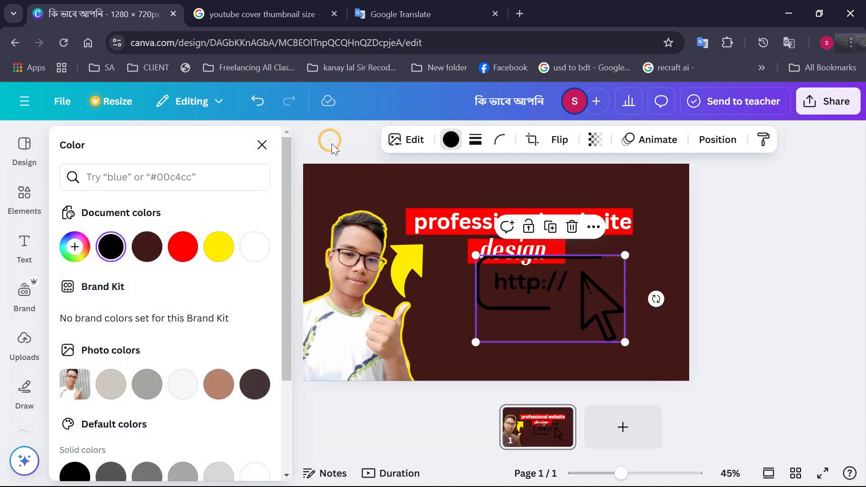
{"action": "left_click", "coordinate": [219, 247]}
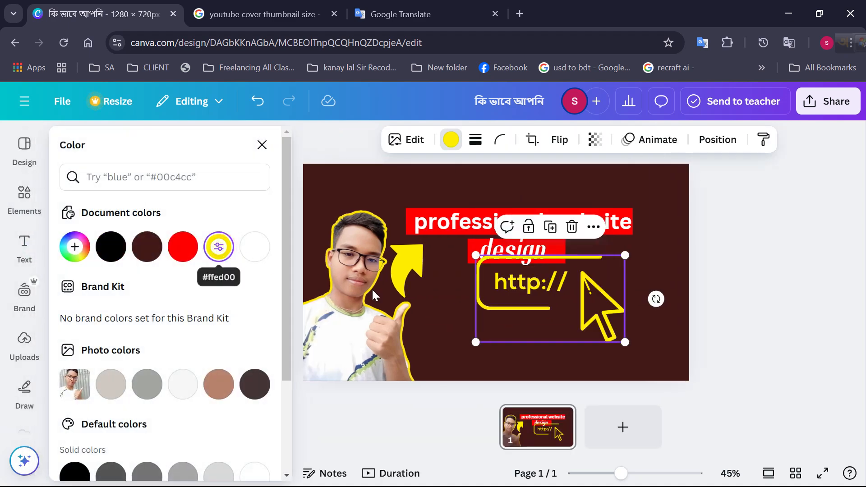
{"action": "left_click_drag", "start_coordinate": [625, 257], "coordinate": [555, 299]}
{"action": "left_click_drag", "start_coordinate": [496, 318], "coordinate": [589, 254]}
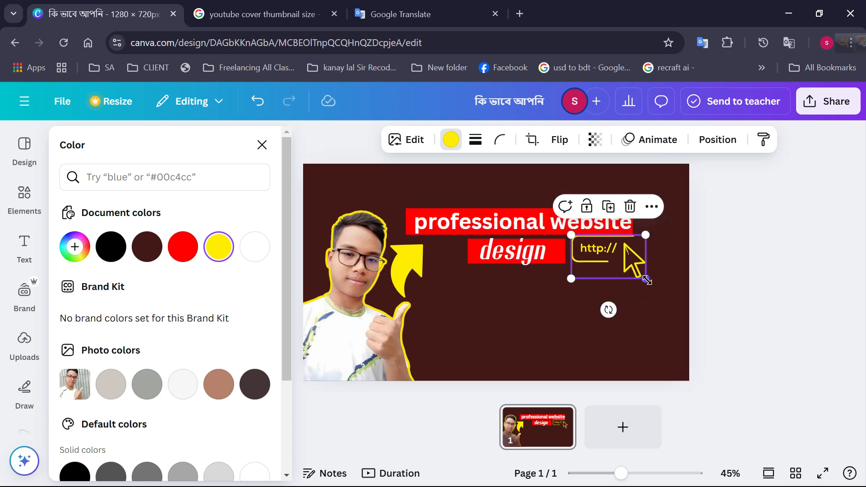
{"action": "left_click", "coordinate": [794, 306]}
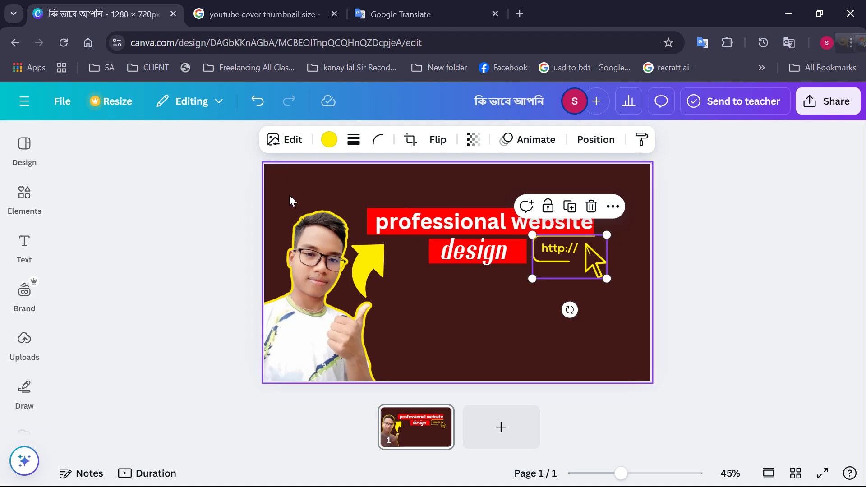
{"action": "left_click", "coordinate": [244, 202]}
{"action": "left_click", "coordinate": [25, 192]}
{"action": "scroll", "coordinate": [194, 251], "scroll_direction": "down", "scroll_amount": 10}
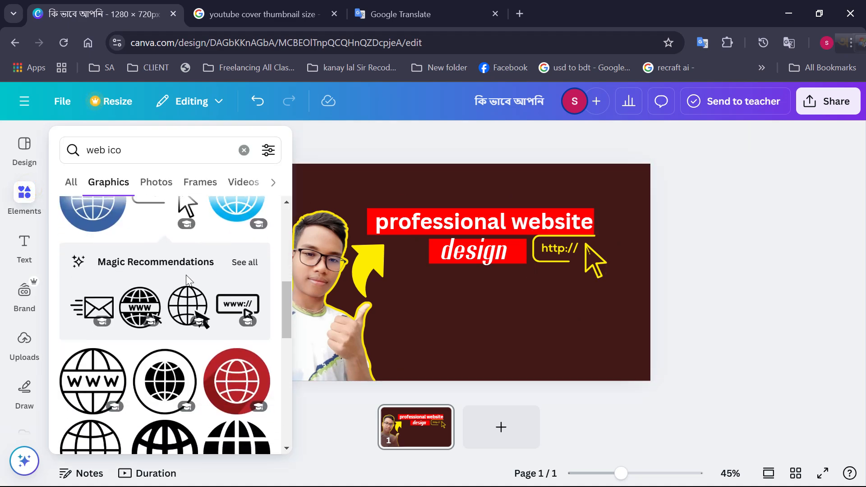
{"action": "scroll", "coordinate": [221, 328], "scroll_direction": "down", "scroll_amount": 2}
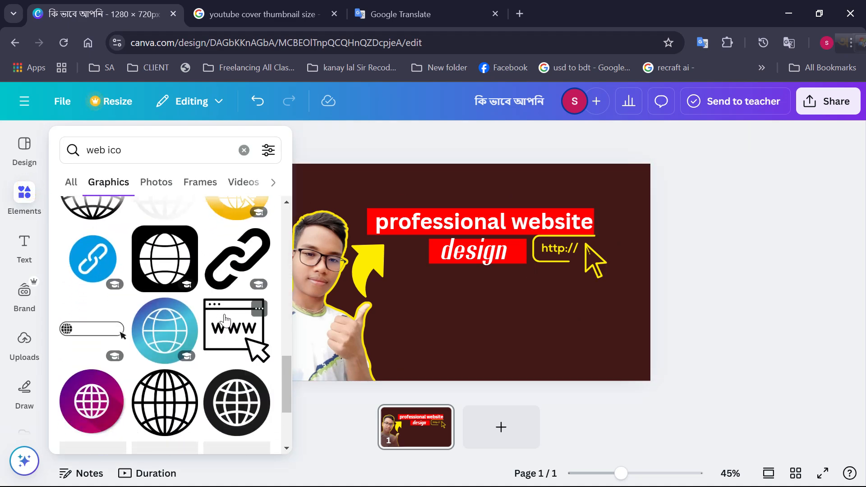
{"action": "scroll", "coordinate": [220, 328], "scroll_direction": "up", "scroll_amount": 2}
{"action": "scroll", "coordinate": [222, 322], "scroll_direction": "down", "scroll_amount": 3}
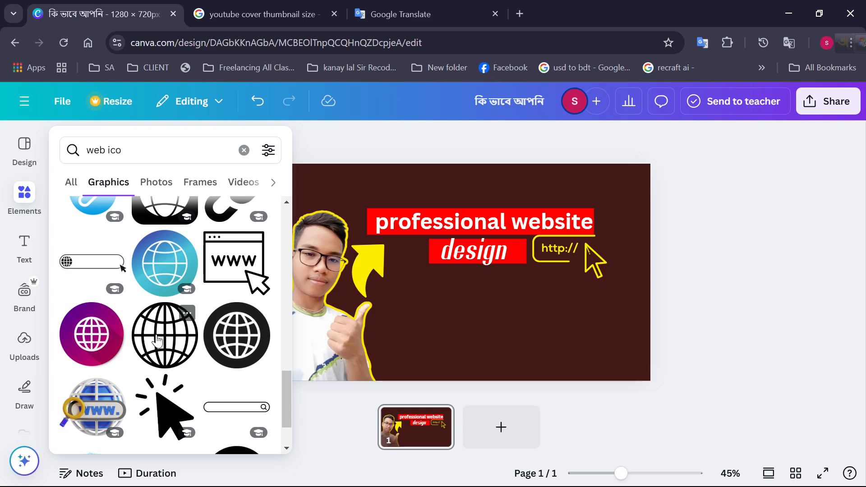
{"action": "scroll", "coordinate": [156, 342], "scroll_direction": "down", "scroll_amount": 2}
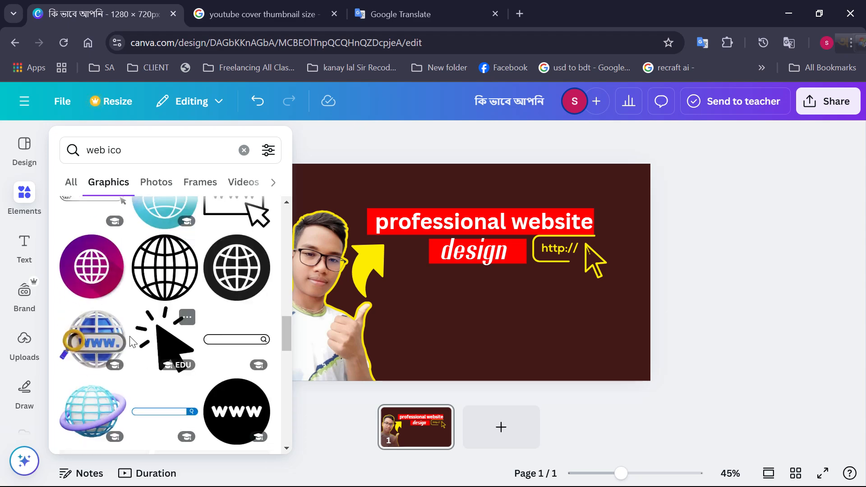
{"action": "left_click", "coordinate": [103, 348]}
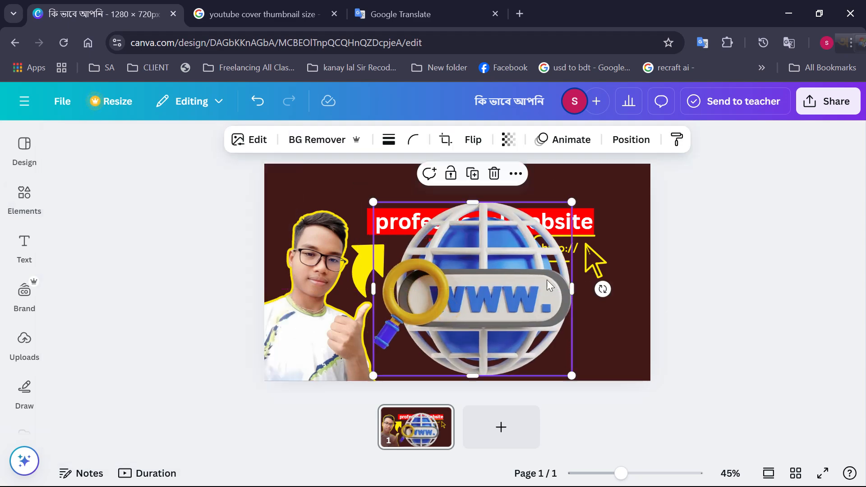
{"action": "left_click", "coordinate": [508, 140]}
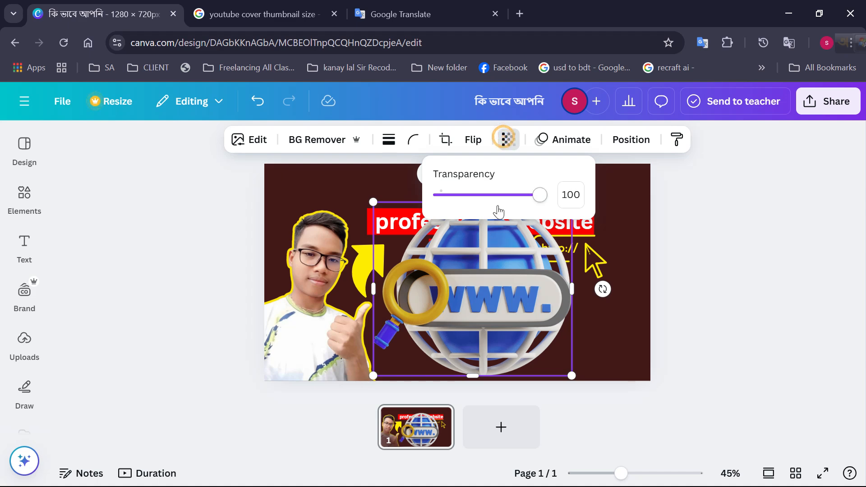
{"action": "mouse_move", "coordinate": [498, 206]}
{"action": "left_mouse_down"}
{"action": "mouse_move", "coordinate": [481, 201]}
{"action": "mouse_move", "coordinate": [498, 210]}
{"action": "left_mouse_up"}
{"action": "left_click_drag", "start_coordinate": [506, 271], "coordinate": [491, 251]}
{"action": "left_click_drag", "start_coordinate": [556, 356], "coordinate": [619, 421]}
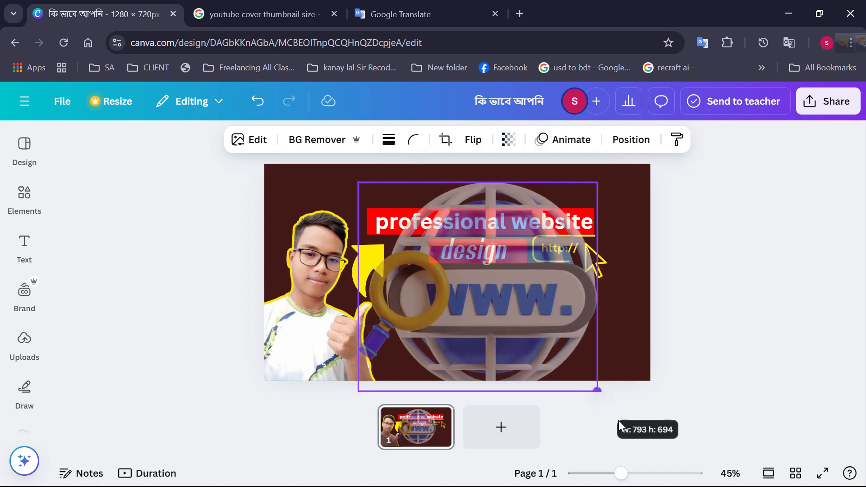
{"action": "left_click_drag", "start_coordinate": [567, 362], "coordinate": [601, 328]}
{"action": "left_click", "coordinate": [509, 140]}
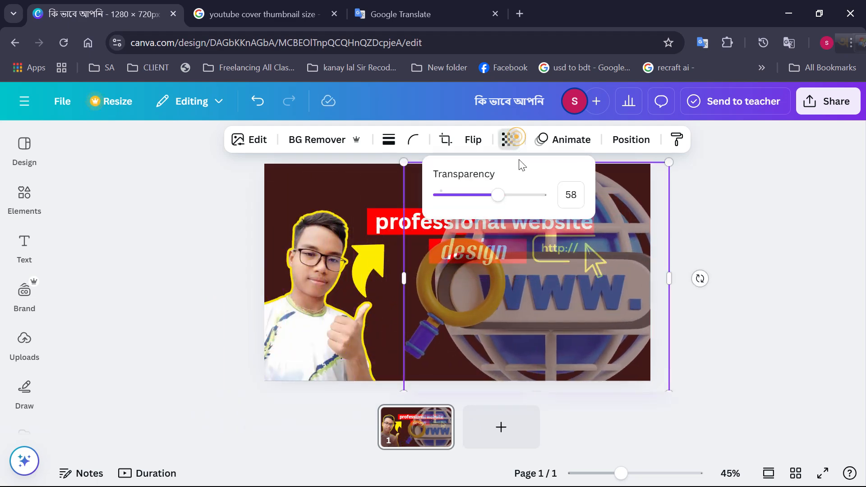
{"action": "left_click_drag", "start_coordinate": [491, 208], "coordinate": [463, 210]}
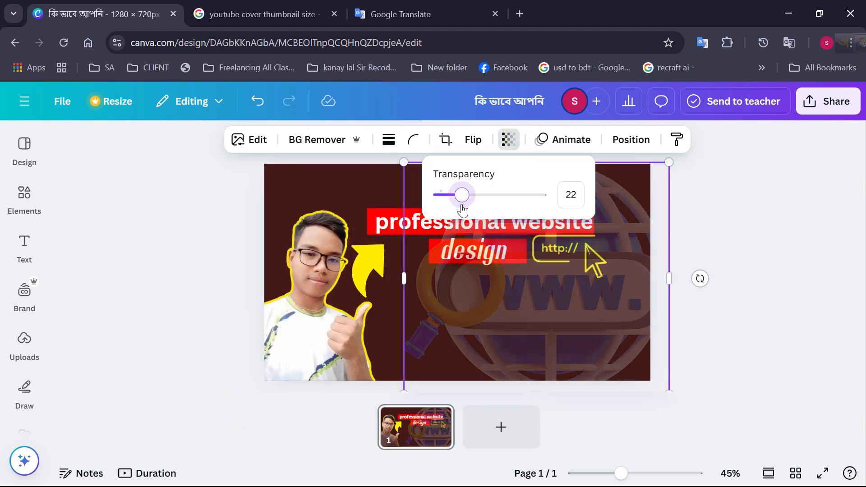
{"action": "left_click", "coordinate": [628, 251]}
{"action": "left_click_drag", "start_coordinate": [628, 251], "coordinate": [540, 261]}
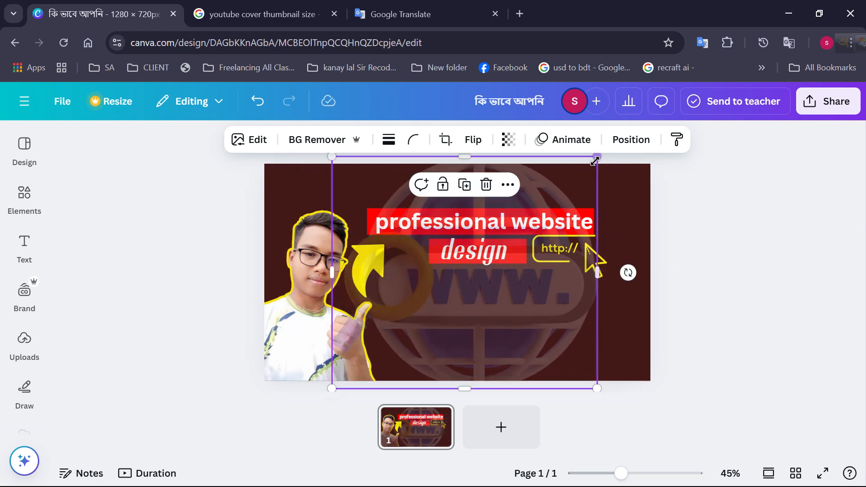
{"action": "left_click_drag", "start_coordinate": [596, 160], "coordinate": [583, 169]}
{"action": "left_click", "coordinate": [621, 143]}
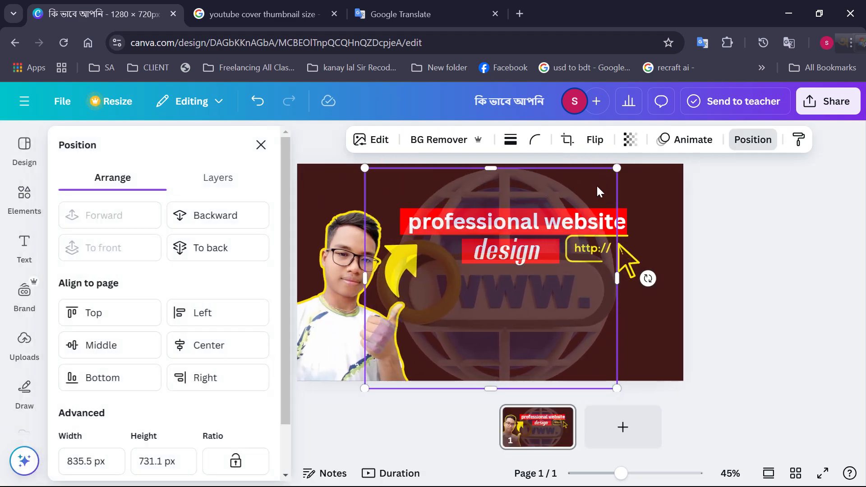
{"action": "left_click", "coordinate": [246, 247]}
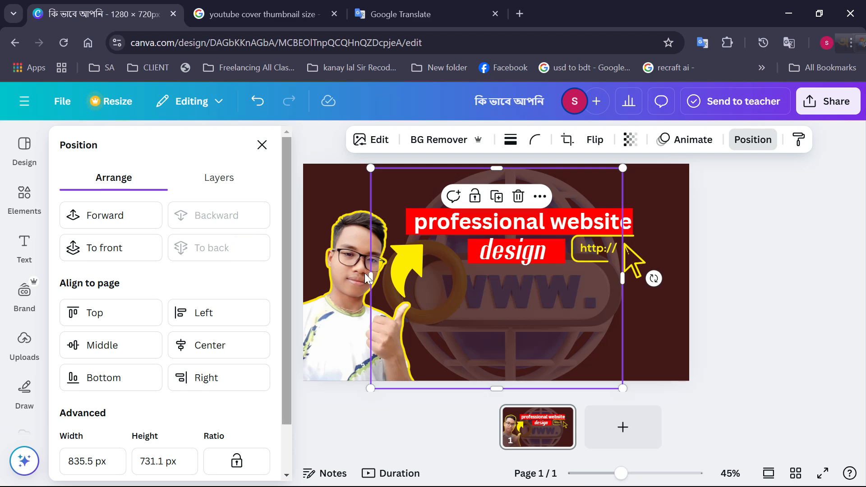
{"action": "left_click", "coordinate": [565, 317]}
{"action": "left_click_drag", "start_coordinate": [555, 307], "coordinate": [585, 308]}
{"action": "left_click", "coordinate": [688, 311]}
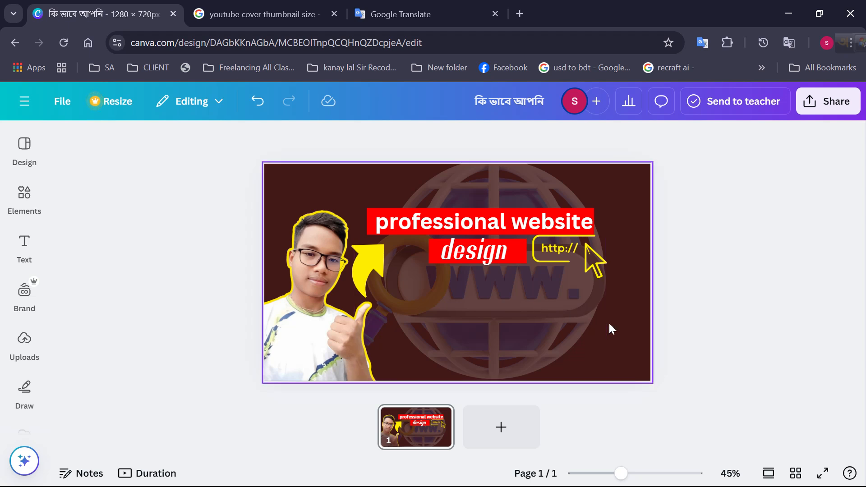
{"action": "left_click_drag", "start_coordinate": [572, 320], "coordinate": [590, 334]}
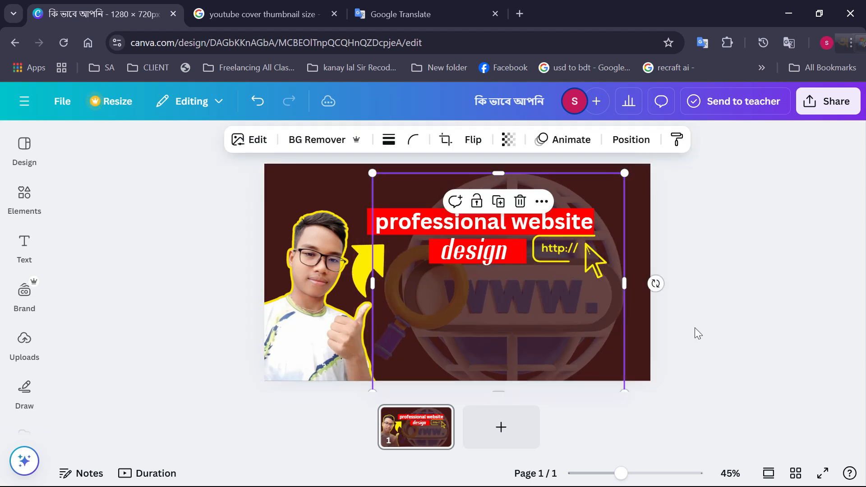
{"action": "left_click", "coordinate": [695, 328]}
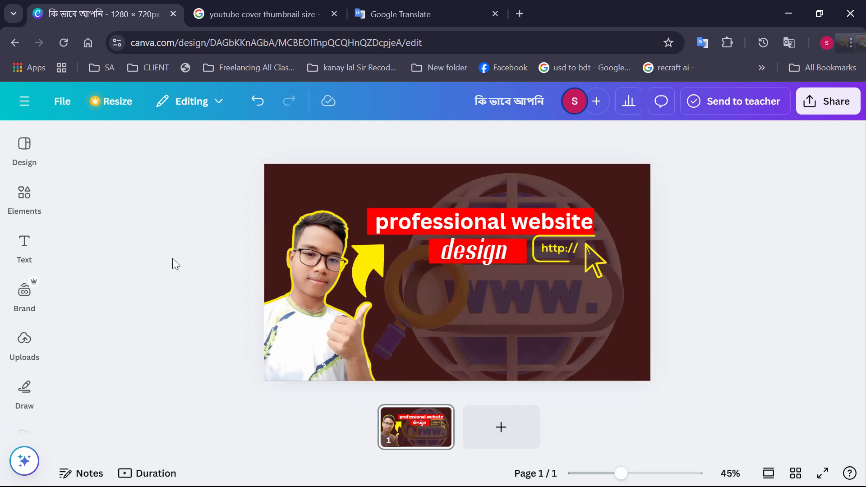
Browse the "web ico" graphics and add the round yellow-orange icon with a white globe and cursor to the thumbnail
{"action": "left_click", "coordinate": [18, 199]}
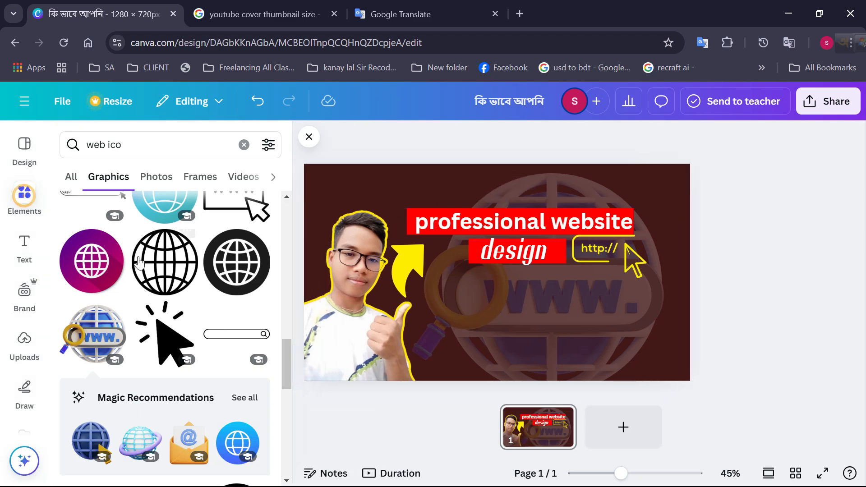
{"action": "scroll", "coordinate": [156, 281], "scroll_direction": "down", "scroll_amount": 3}
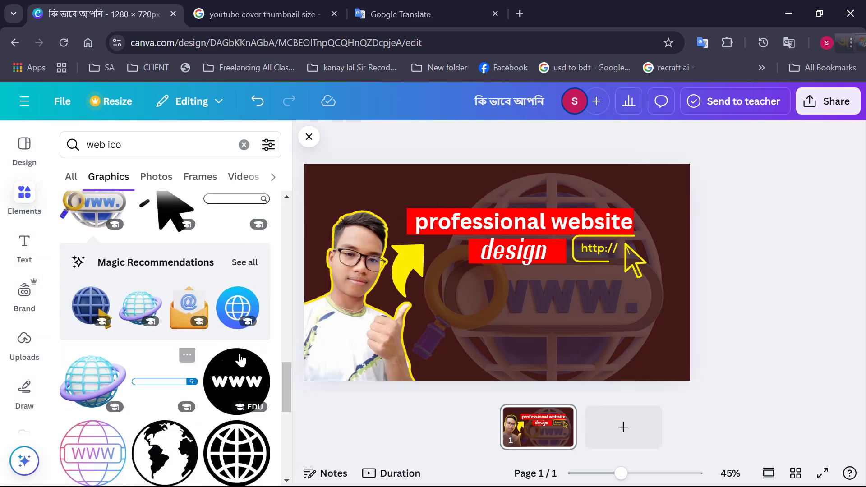
{"action": "scroll", "coordinate": [198, 329], "scroll_direction": "down", "scroll_amount": 5}
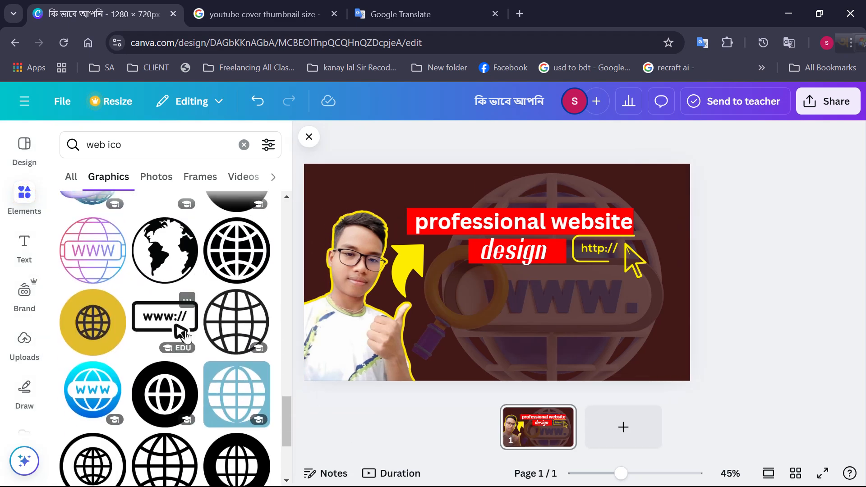
{"action": "scroll", "coordinate": [182, 336], "scroll_direction": "down", "scroll_amount": 4}
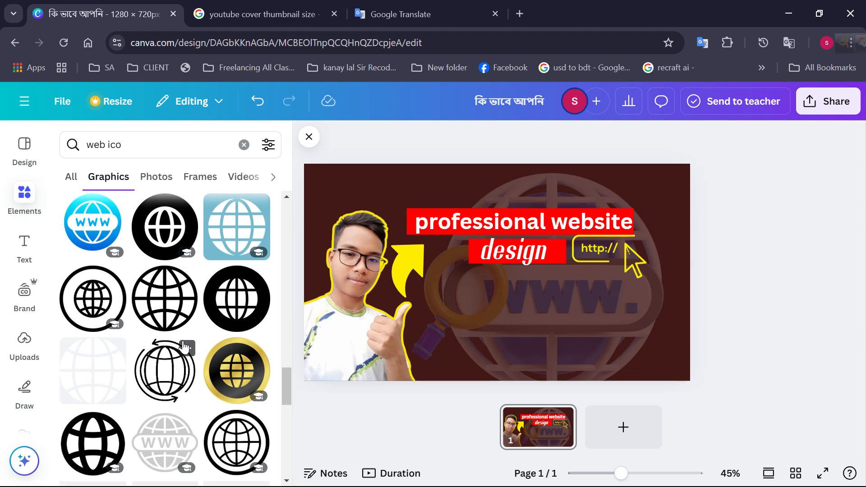
{"action": "scroll", "coordinate": [183, 356], "scroll_direction": "down", "scroll_amount": 5}
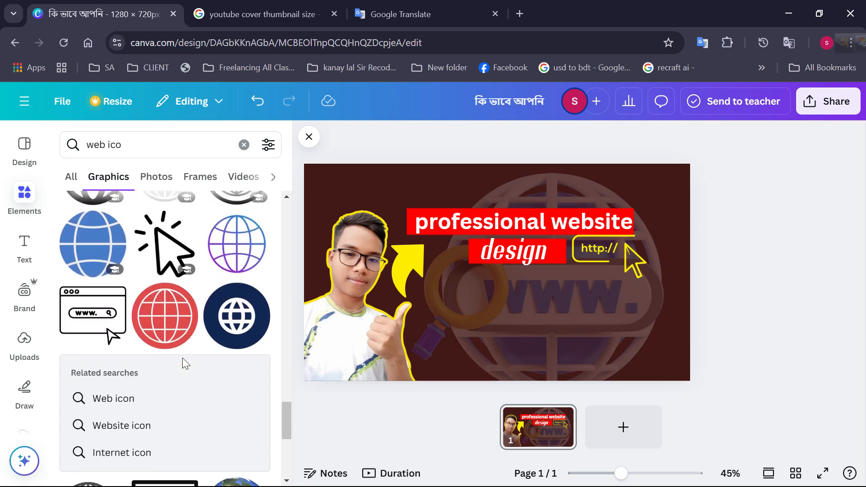
{"action": "scroll", "coordinate": [145, 352], "scroll_direction": "up", "scroll_amount": 8}
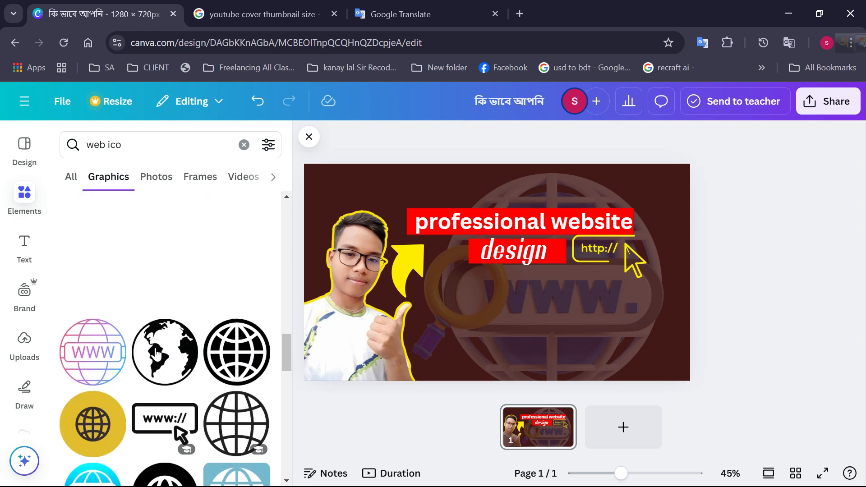
{"action": "scroll", "coordinate": [168, 384], "scroll_direction": "up", "scroll_amount": 6}
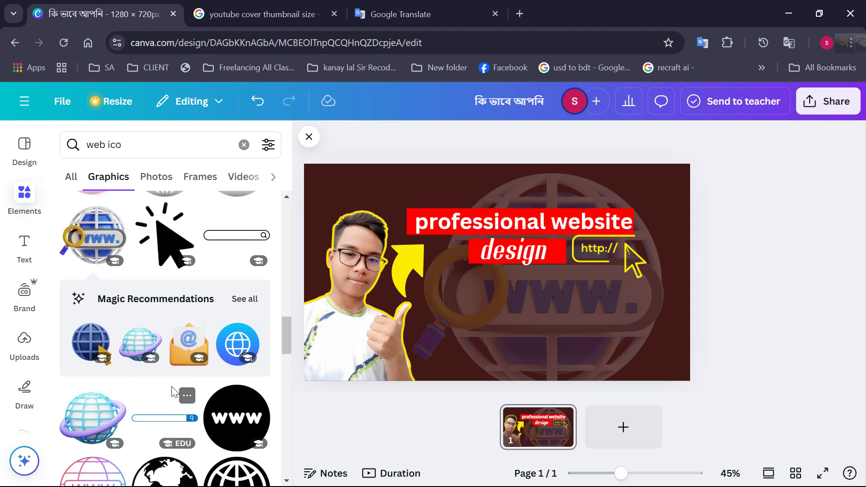
{"action": "scroll", "coordinate": [168, 384], "scroll_direction": "up", "scroll_amount": 3}
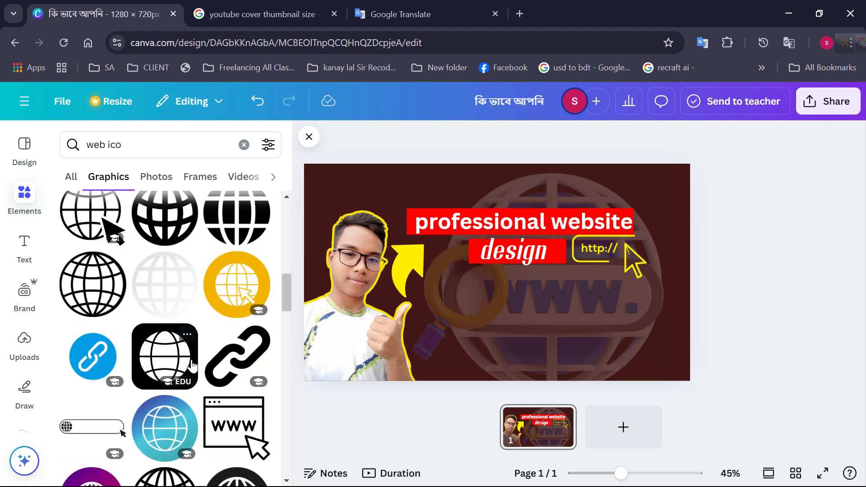
{"action": "scroll", "coordinate": [164, 331], "scroll_direction": "up", "scroll_amount": 5}
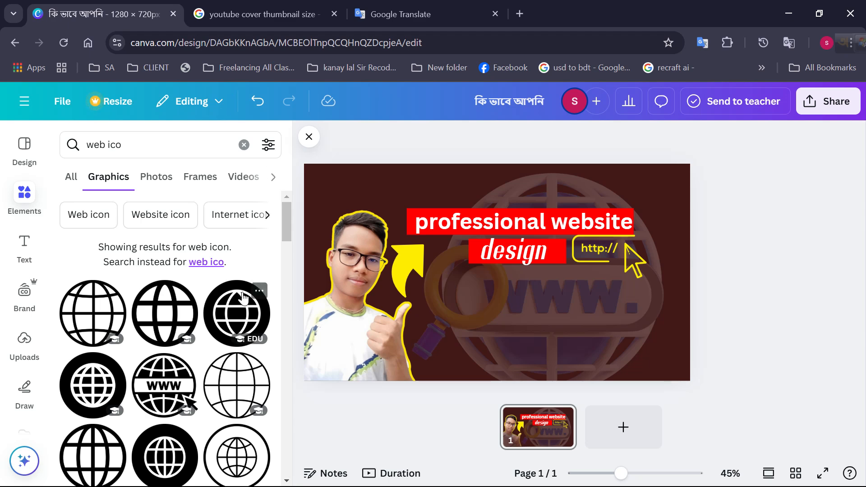
{"action": "scroll", "coordinate": [217, 316], "scroll_direction": "down", "scroll_amount": 6}
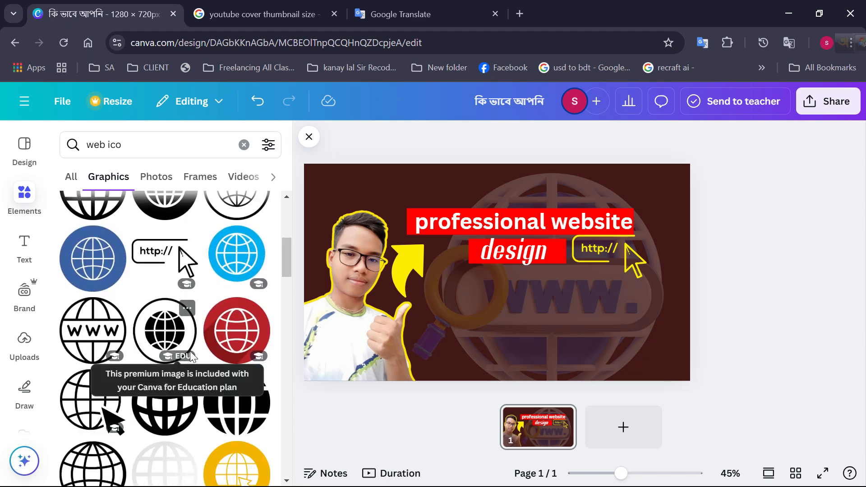
{"action": "scroll", "coordinate": [202, 356], "scroll_direction": "down", "scroll_amount": 2}
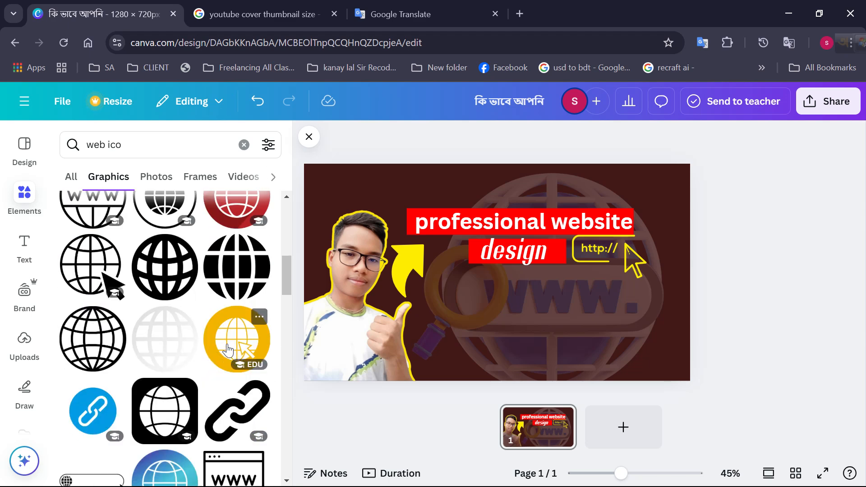
{"action": "left_click", "coordinate": [228, 345]}
Move the round yellow-orange globe icon beside the portrait's raised thumb and shrink it to a small badge
{"action": "left_click_drag", "start_coordinate": [499, 291], "coordinate": [473, 337]}
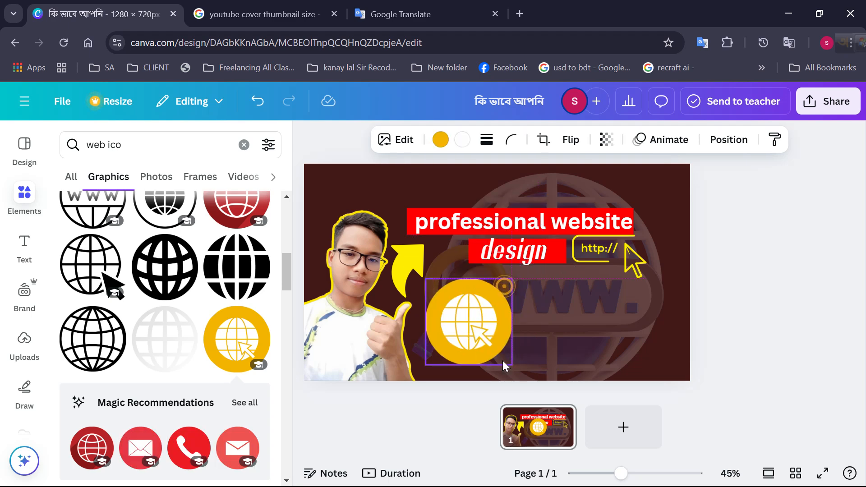
{"action": "left_click_drag", "start_coordinate": [515, 367], "coordinate": [445, 342]}
{"action": "left_click", "coordinate": [459, 353]}
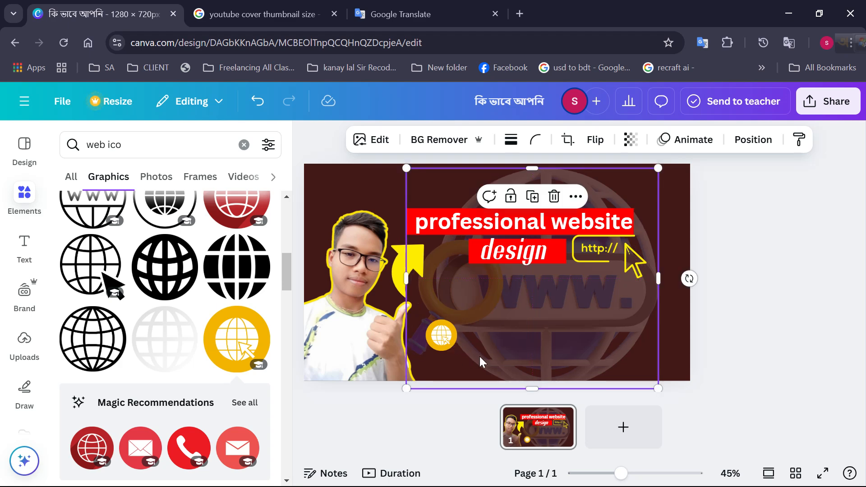
{"action": "left_click", "coordinate": [443, 342]}
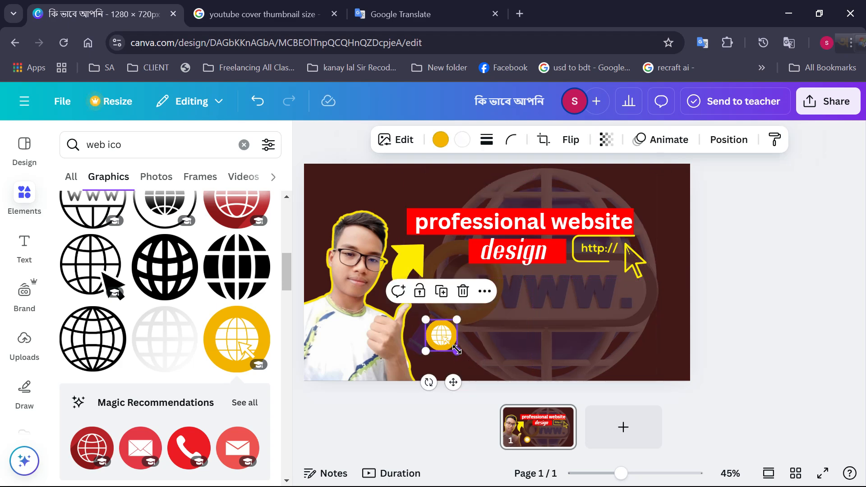
{"action": "left_click_drag", "start_coordinate": [457, 350], "coordinate": [449, 344]}
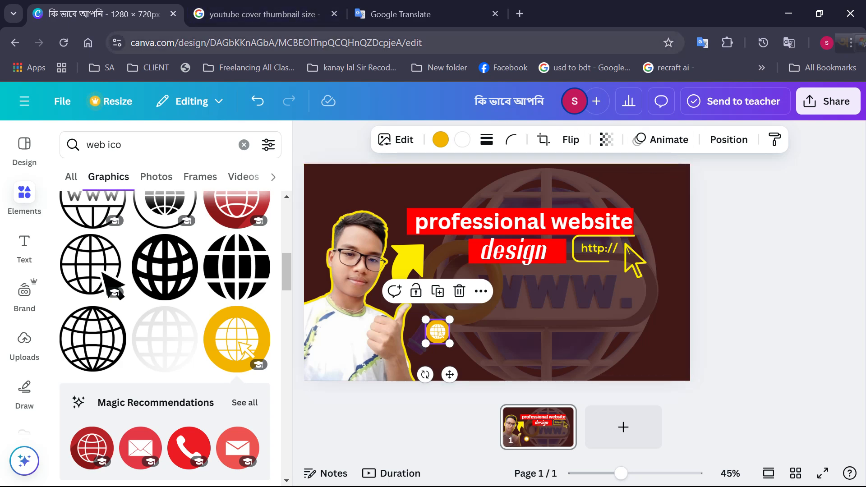
Open the bookmarked freelancer website in another Chrome profile, copy its web address and close that window
{"action": "left_click", "coordinate": [819, 42]}
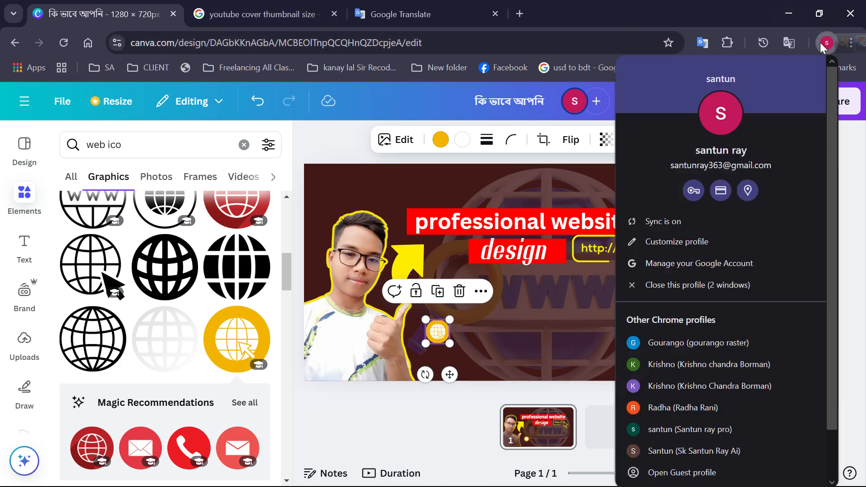
{"action": "left_click", "coordinate": [715, 342]}
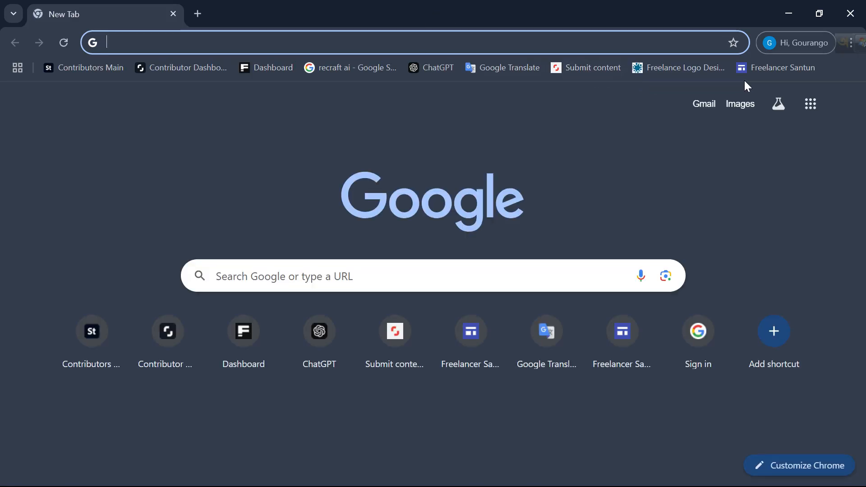
{"action": "left_click", "coordinate": [776, 67]}
{"action": "triple_click", "coordinate": [225, 42]}
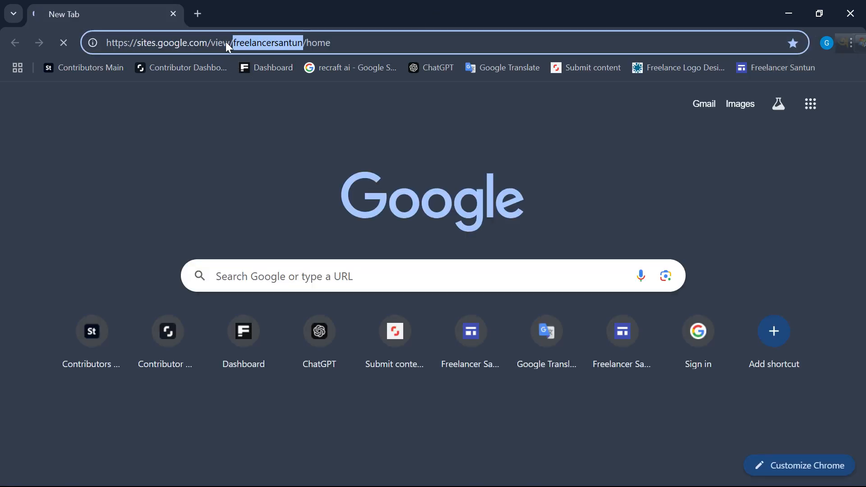
{"action": "right_click", "coordinate": [226, 42]}
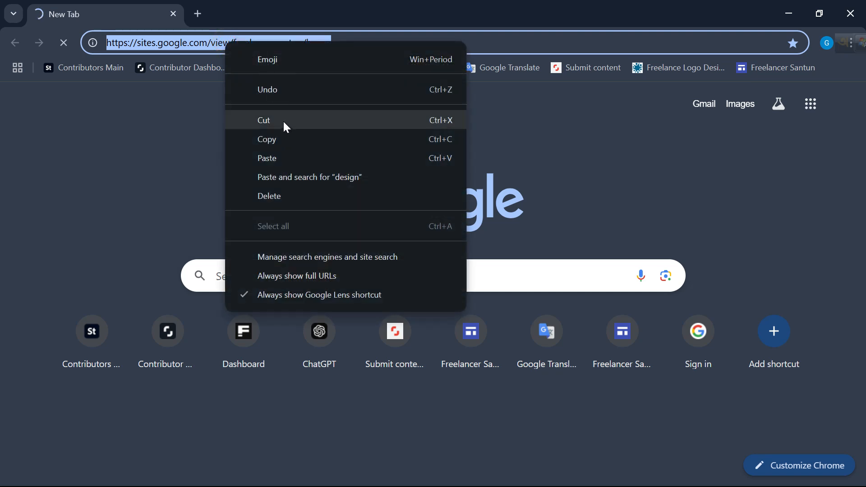
{"action": "left_click", "coordinate": [283, 139]}
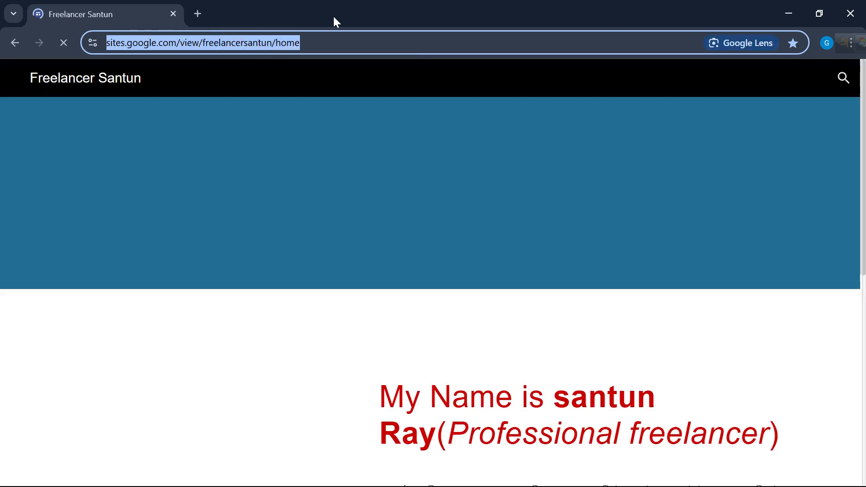
{"action": "double_click", "coordinate": [318, 18]}
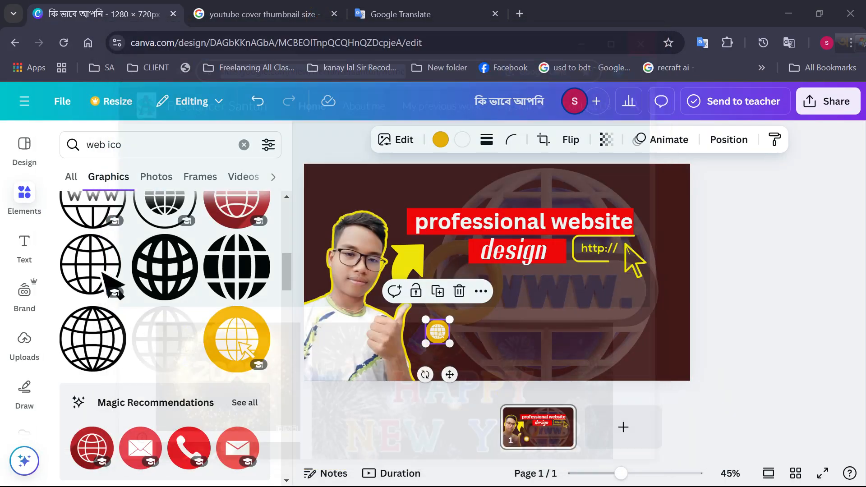
{"action": "left_click", "coordinate": [652, 36]}
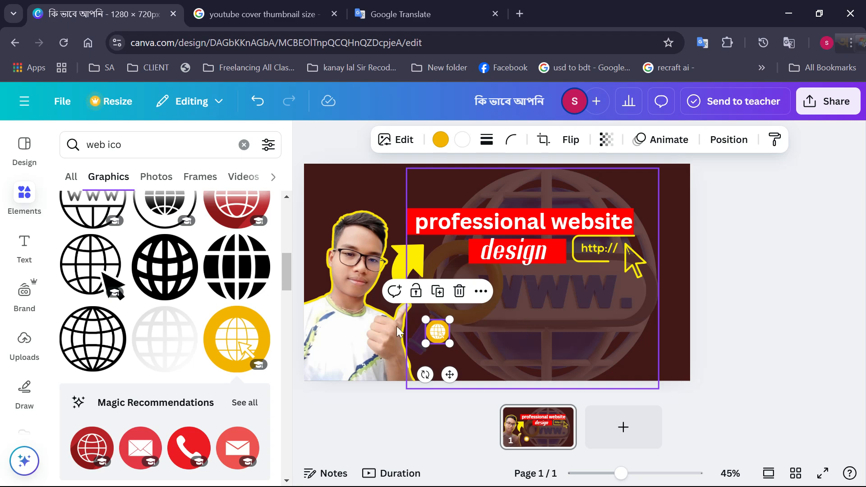
Add a text box under the round globe icon, enlarge its text to size 32.8 and stretch the box across the thumbnail
{"action": "left_click", "coordinate": [24, 236]}
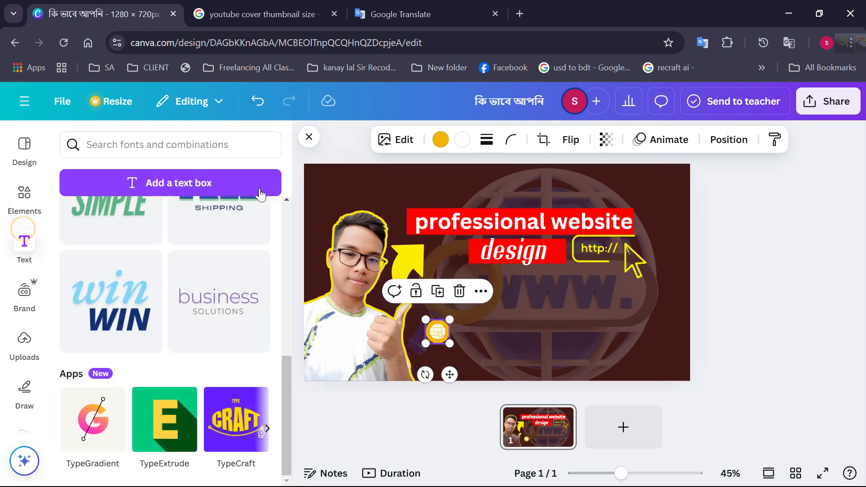
{"action": "left_click", "coordinate": [208, 181]}
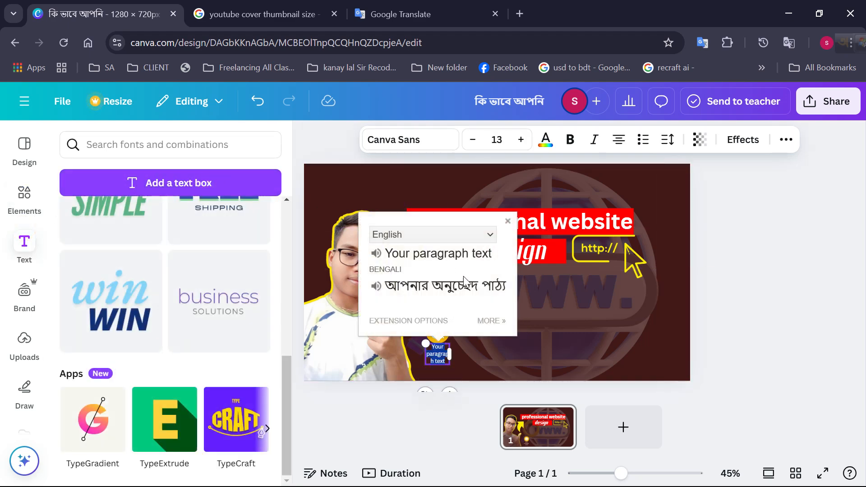
{"action": "left_click", "coordinate": [506, 221]}
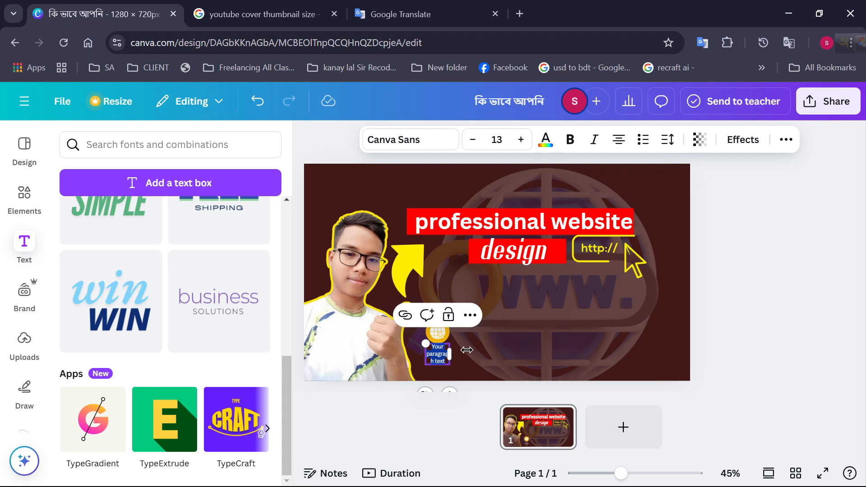
{"action": "left_click_drag", "start_coordinate": [452, 351], "coordinate": [595, 334]}
{"action": "left_click_drag", "start_coordinate": [425, 344], "coordinate": [178, 185]}
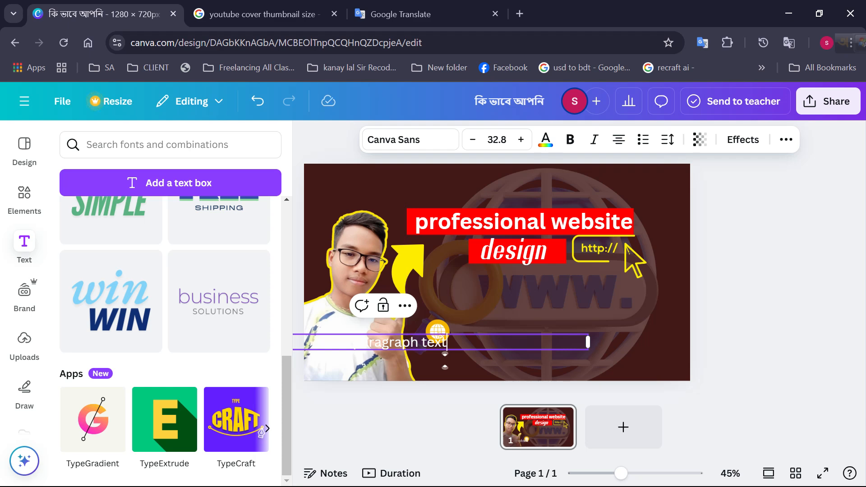
{"action": "left_click_drag", "start_coordinate": [589, 342], "coordinate": [435, 343]}
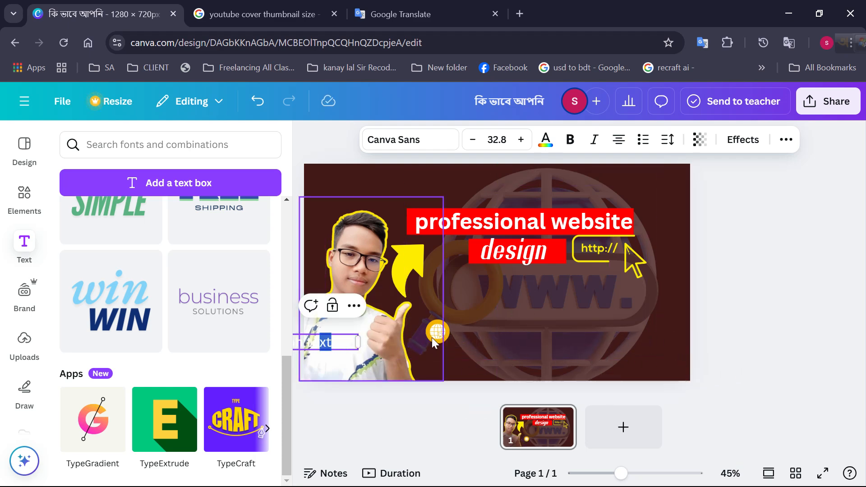
{"action": "left_click_drag", "start_coordinate": [358, 342], "coordinate": [734, 343]}
{"action": "left_click_drag", "start_coordinate": [501, 342], "coordinate": [411, 345]}
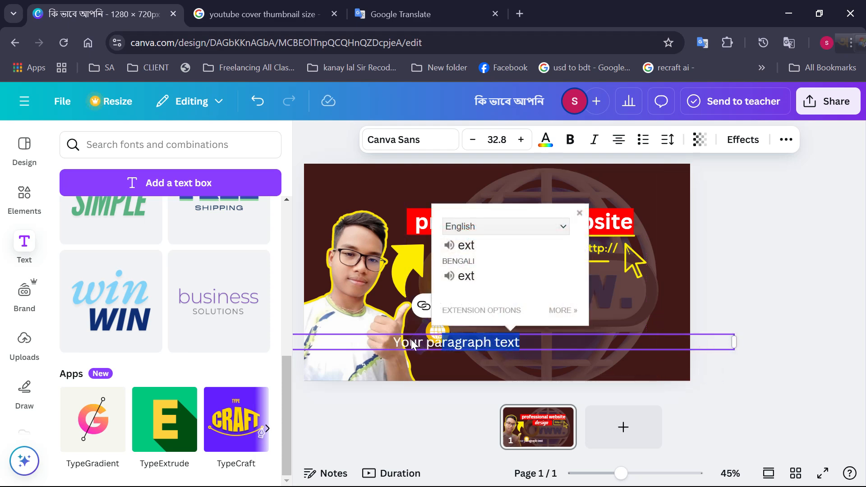
Try to paste the copied website address over the placeholder text, and delete the text box
{"action": "right_click", "coordinate": [429, 346]}
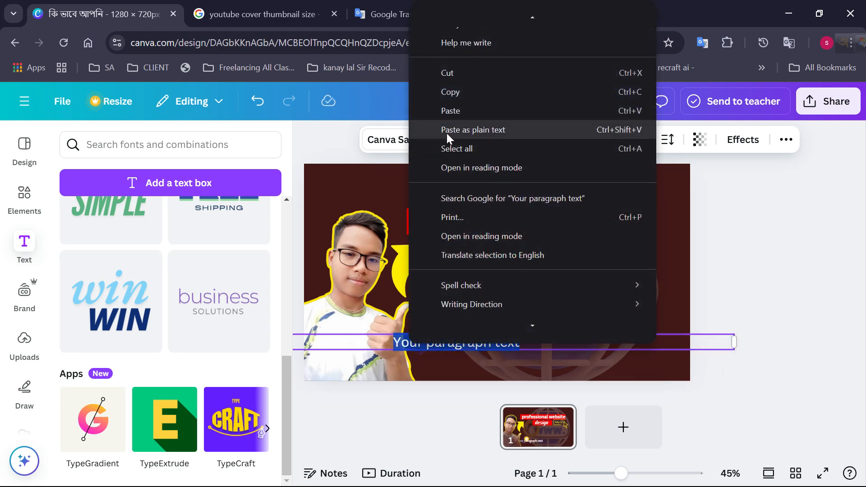
{"action": "left_click", "coordinate": [451, 111]}
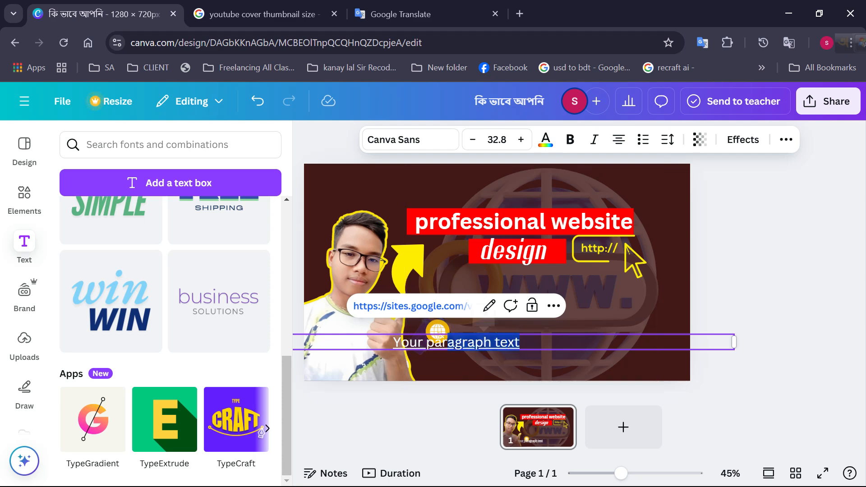
{"action": "left_click", "coordinate": [577, 324]}
{"action": "left_click", "coordinate": [581, 308]}
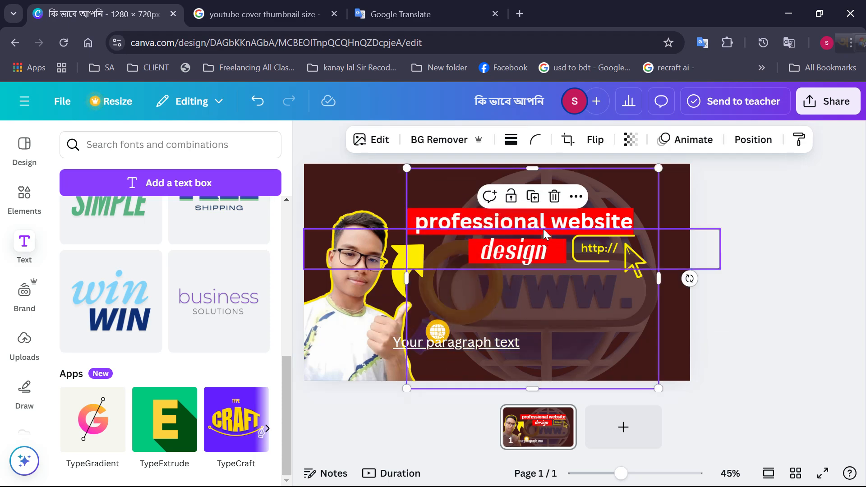
{"action": "left_click", "coordinate": [498, 344]}
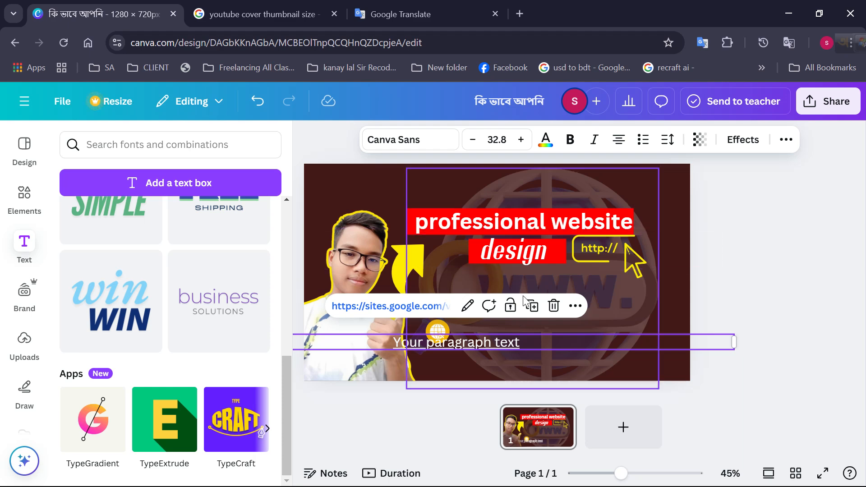
{"action": "left_click", "coordinate": [552, 305]}
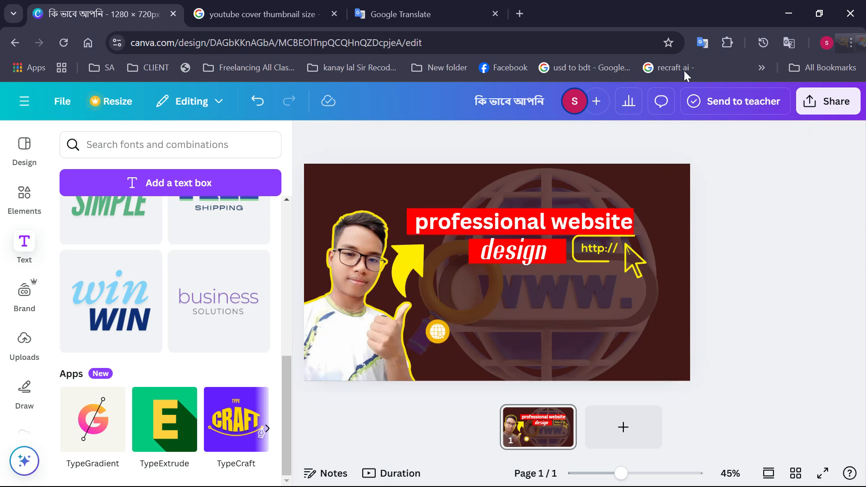
Copy the signed-in account's e-mail address from a new Google tab's account details and return to the Canva design
{"action": "left_click", "coordinate": [825, 42]}
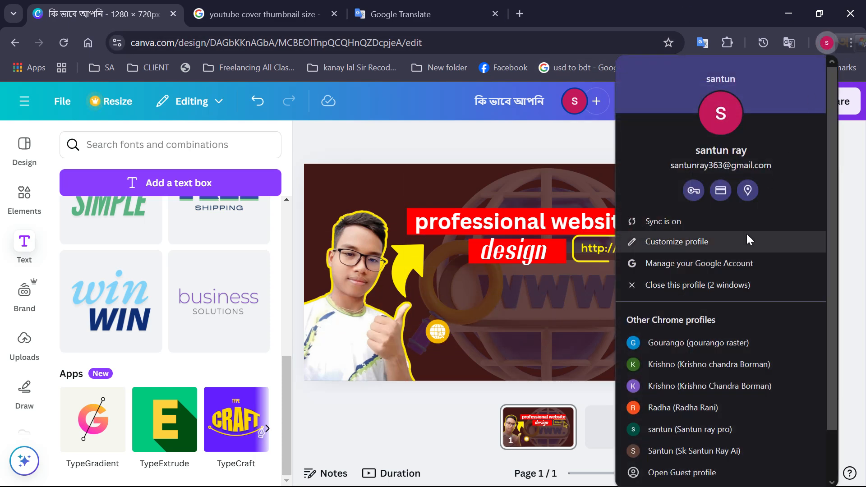
{"action": "left_click", "coordinate": [611, 134]}
{"action": "key", "text": "ctrl+t"}
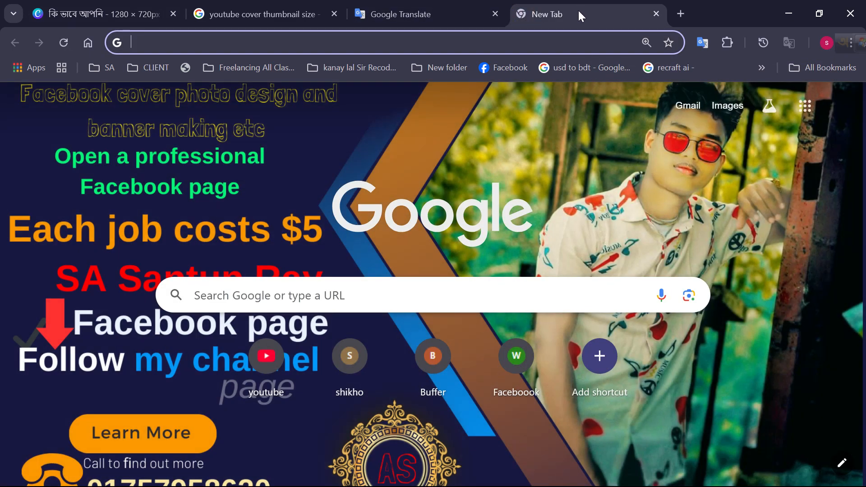
{"action": "left_click", "coordinate": [798, 108]}
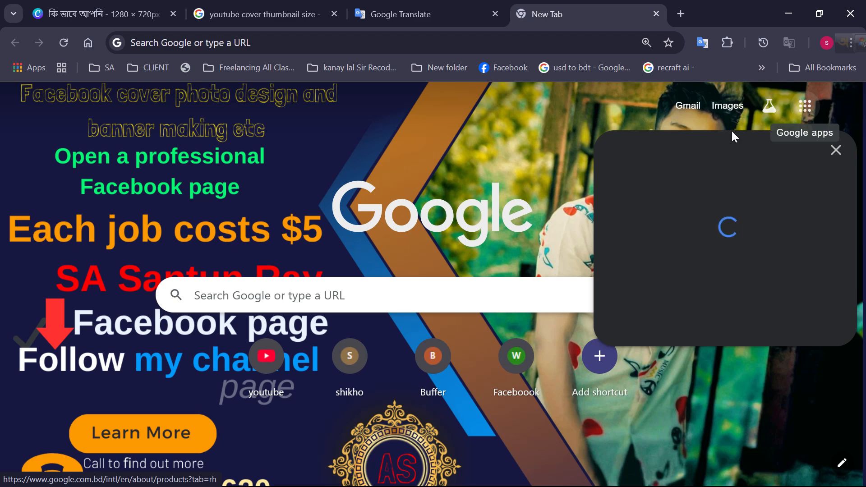
{"action": "left_click", "coordinate": [833, 161]}
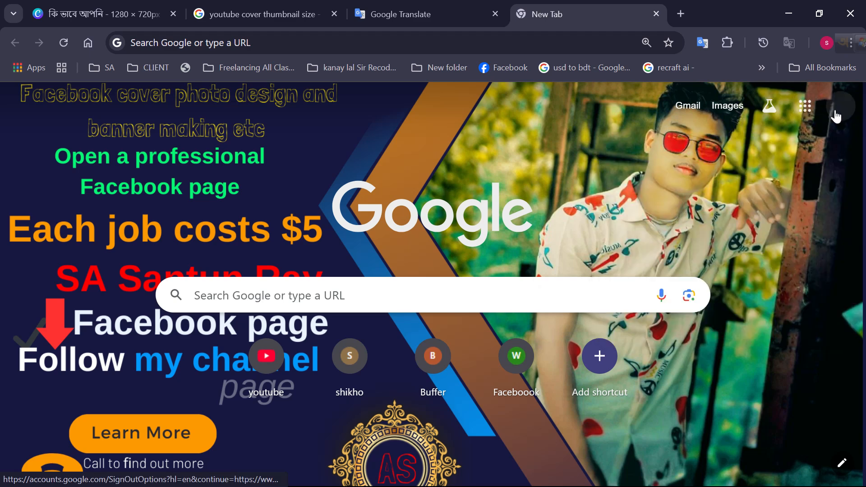
{"action": "left_click", "coordinate": [833, 123]}
{"action": "left_click_drag", "start_coordinate": [736, 156], "coordinate": [854, 156]}
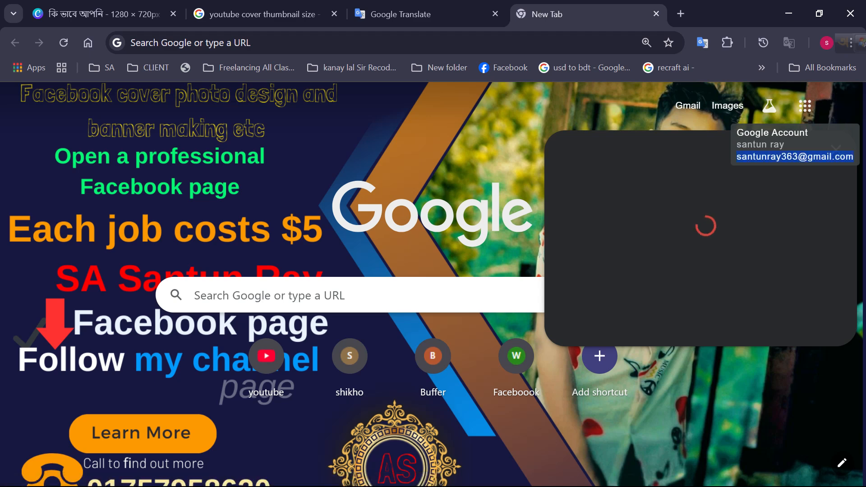
{"action": "right_click", "coordinate": [778, 157]}
{"action": "left_click", "coordinate": [630, 182]}
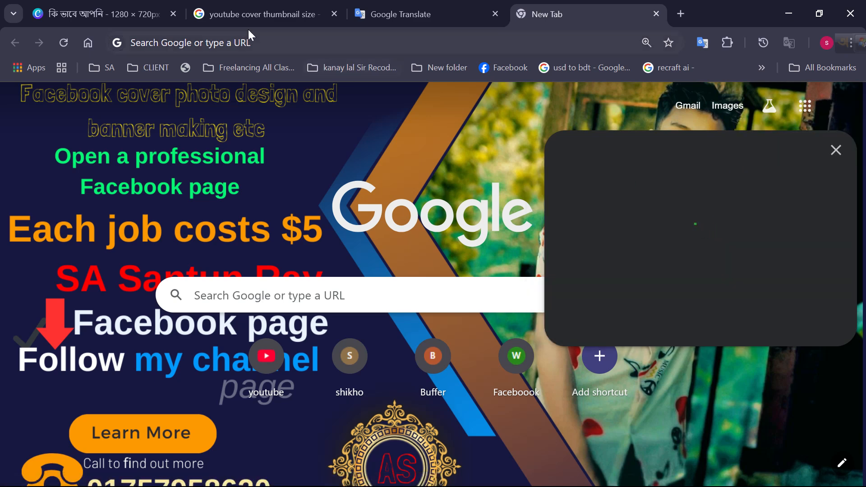
{"action": "left_click", "coordinate": [82, 12]}
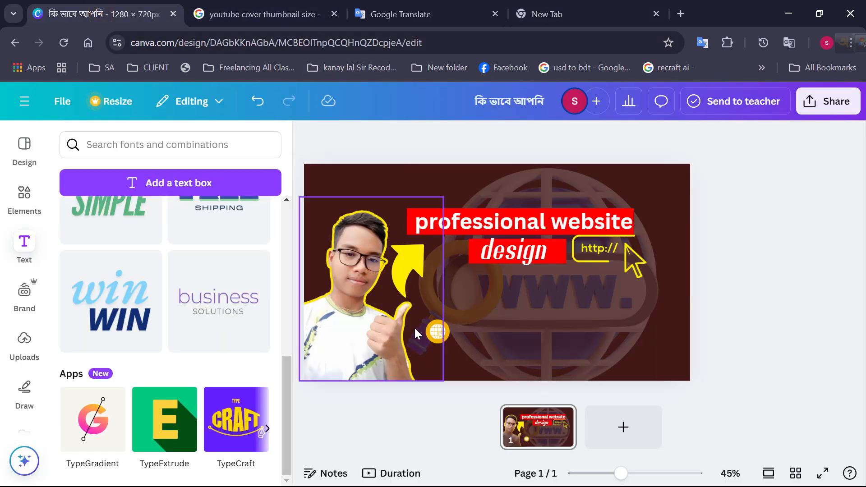
Add a text box with size 43.4 text, replace its placeholder with the copied e-mail address and widen the box
{"action": "left_click", "coordinate": [17, 241]}
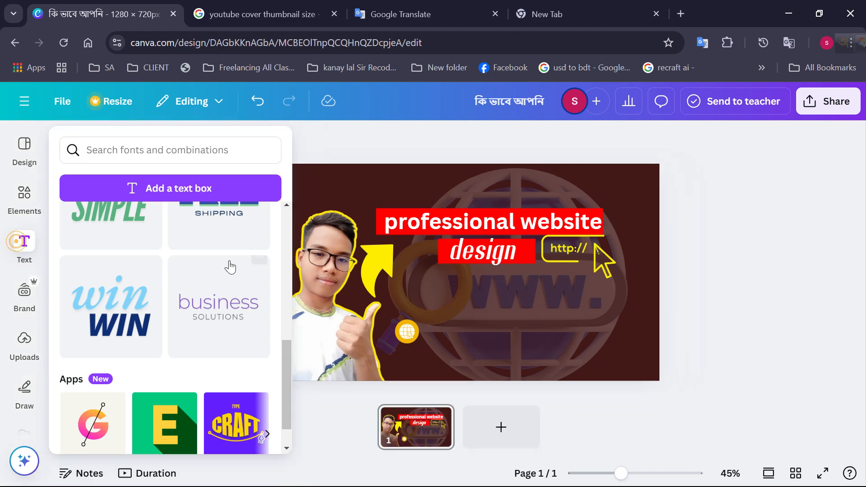
{"action": "left_click", "coordinate": [187, 188]}
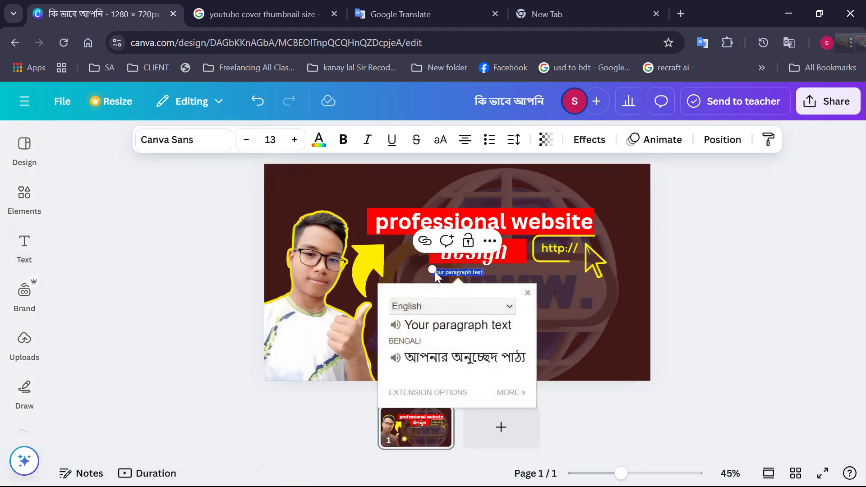
{"action": "left_click_drag", "start_coordinate": [431, 268], "coordinate": [314, 255]}
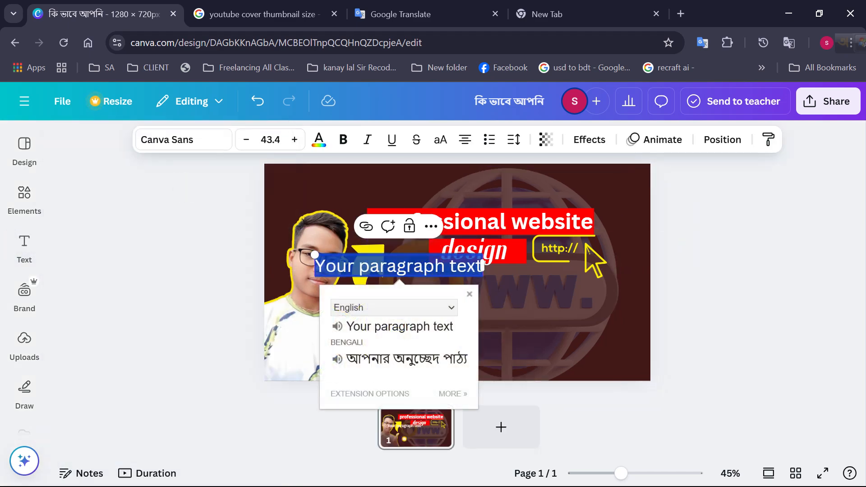
{"action": "right_click", "coordinate": [459, 267]}
{"action": "left_click", "coordinate": [499, 106]}
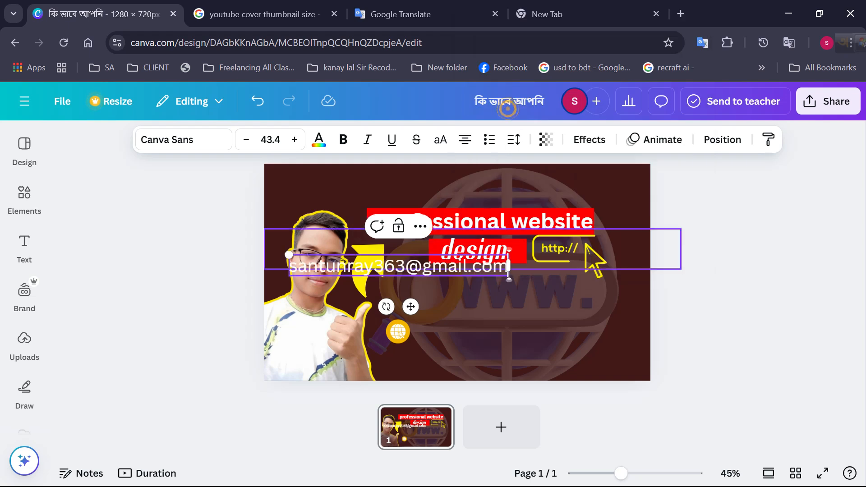
{"action": "left_click_drag", "start_coordinate": [508, 266], "coordinate": [518, 295]}
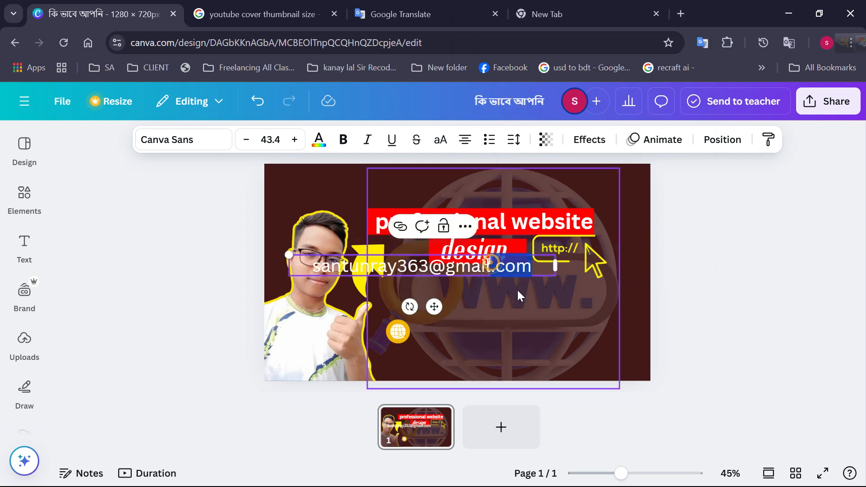
{"action": "left_click", "coordinate": [518, 295]}
{"action": "left_click", "coordinate": [337, 228]}
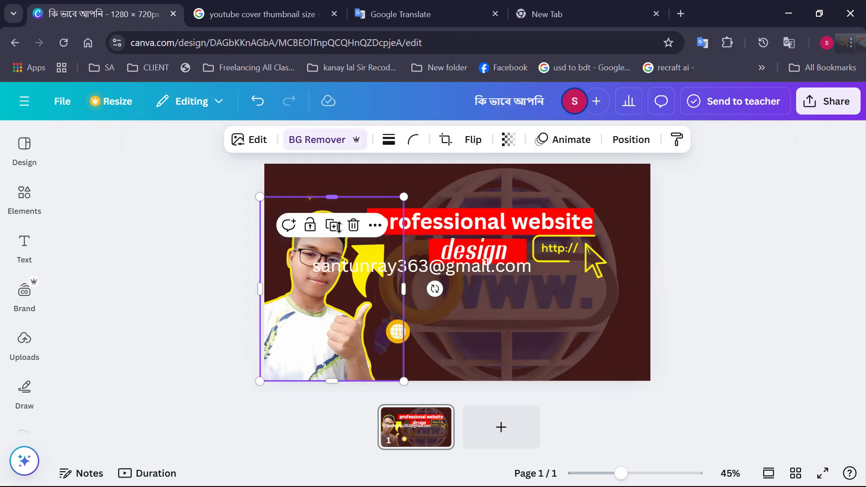
{"action": "left_click_drag", "start_coordinate": [387, 276], "coordinate": [375, 292]}
{"action": "left_click", "coordinate": [374, 287]}
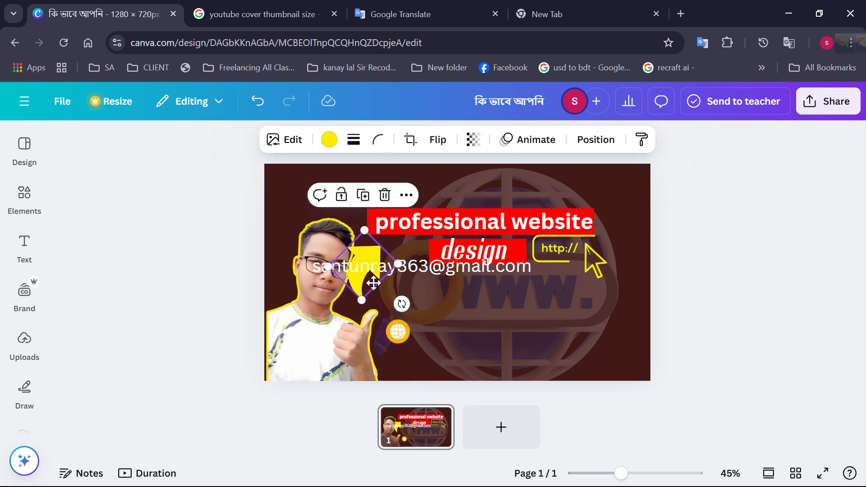
{"action": "left_click", "coordinate": [341, 317]}
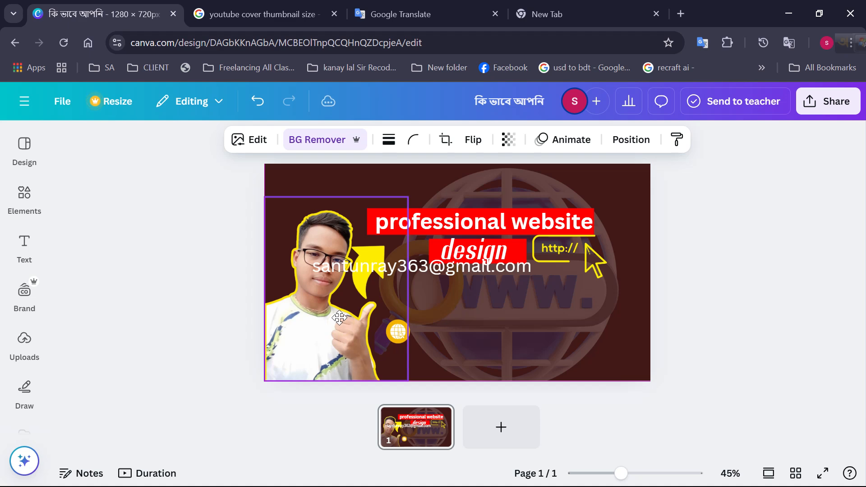
{"action": "left_click_drag", "start_coordinate": [337, 318], "coordinate": [332, 317]}
Move the e-mail address text down beside the round yellow-orange globe icon, below the titles
{"action": "left_click_drag", "start_coordinate": [435, 270], "coordinate": [540, 336]}
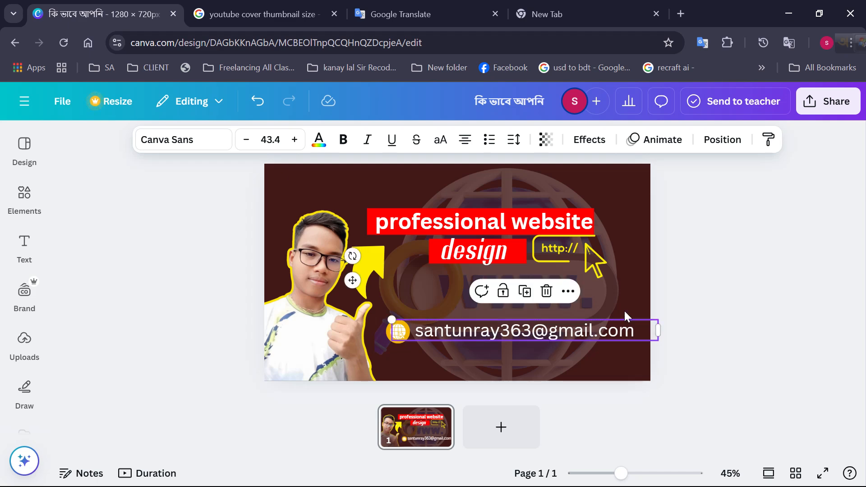
{"action": "left_click", "coordinate": [706, 301]}
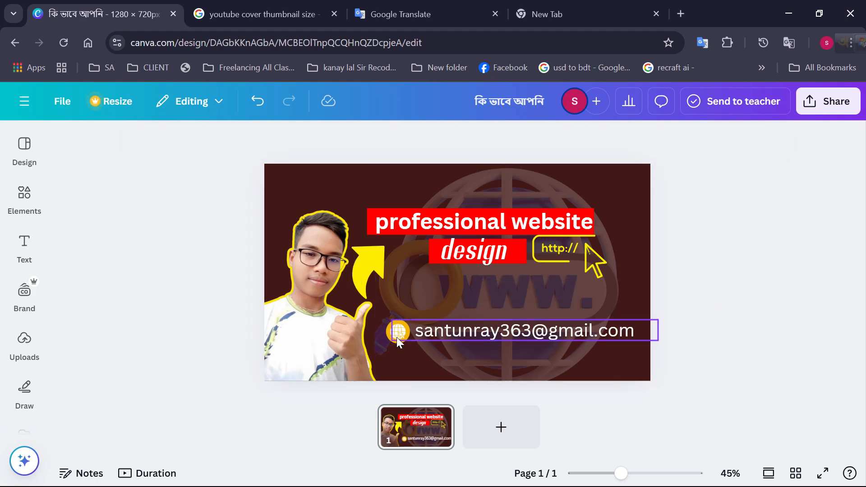
Search the element graphics for "call ico" and look through the results
{"action": "left_click", "coordinate": [39, 213]}
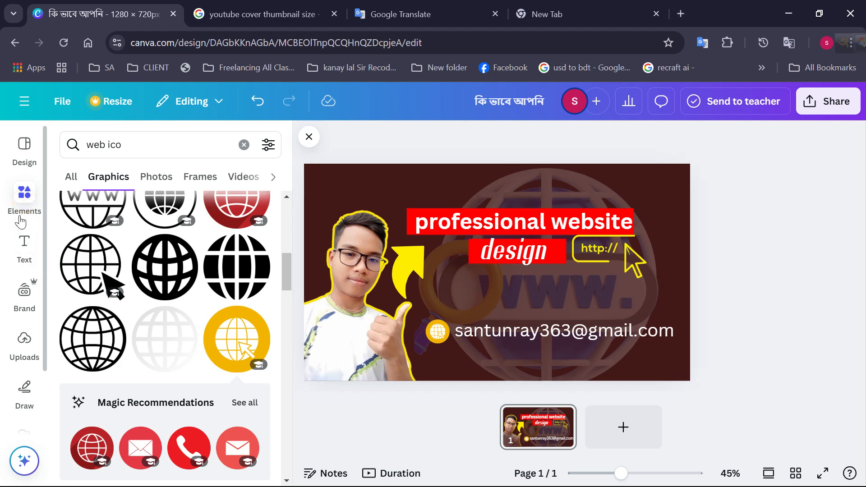
{"action": "left_click_drag", "start_coordinate": [121, 144], "coordinate": [50, 136]}
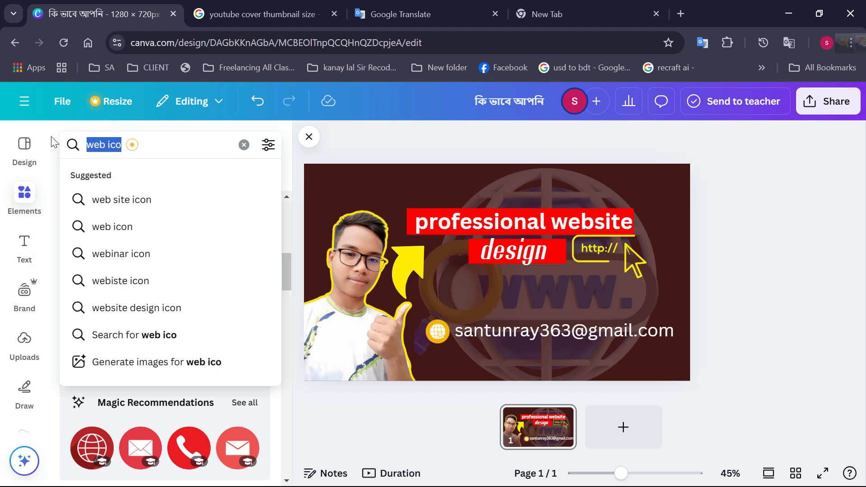
{"action": "key", "text": "BackSpace"}
{"action": "type", "text": "c"}
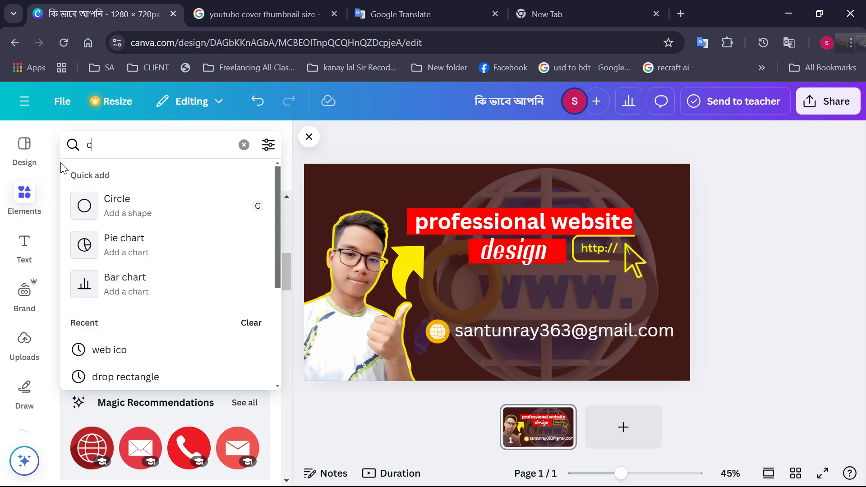
{"action": "type", "text": "all "}
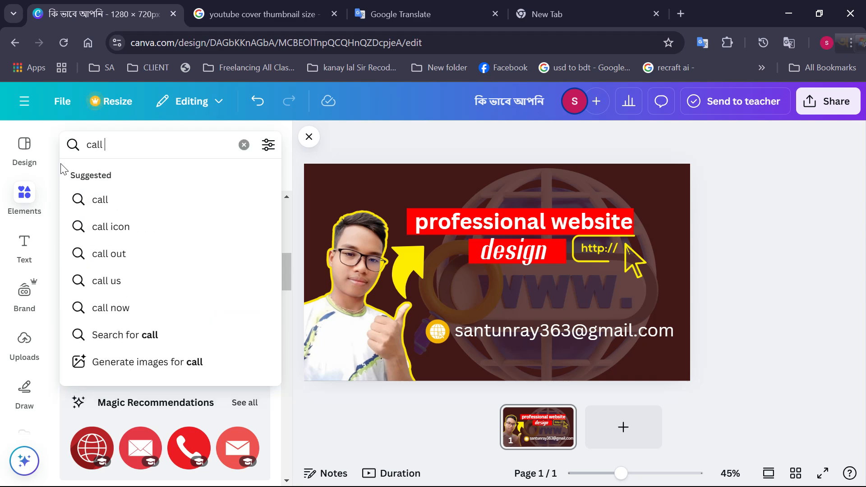
{"action": "type", "text": "ico"}
{"action": "key", "text": "Return"}
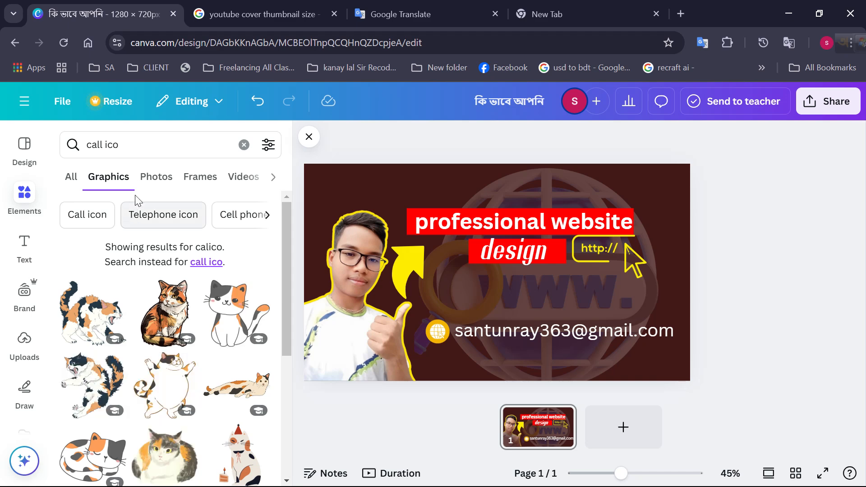
{"action": "scroll", "coordinate": [256, 392], "scroll_direction": "down", "scroll_amount": 10}
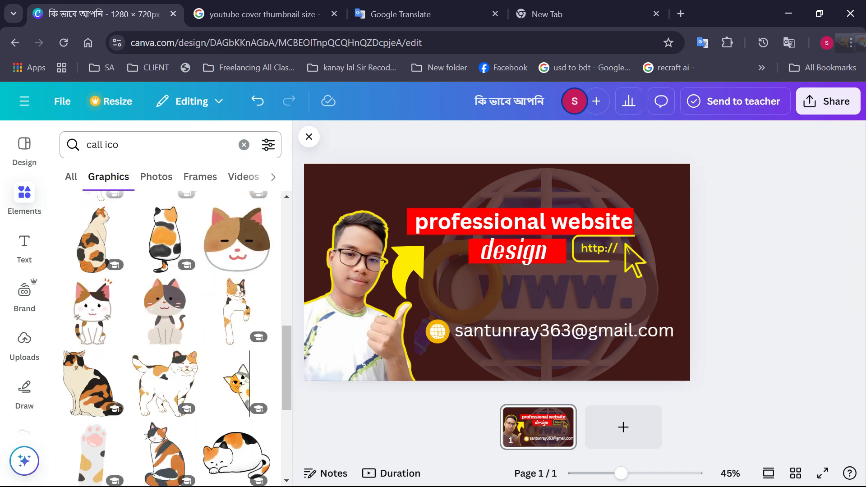
Rerun the recent "call ico" element search and clear it
{"action": "left_click", "coordinate": [96, 145]}
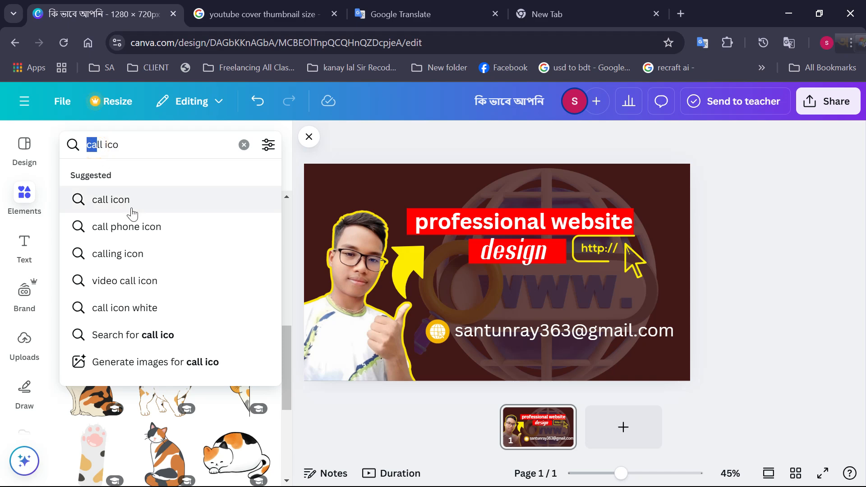
{"action": "key", "text": "Escape"}
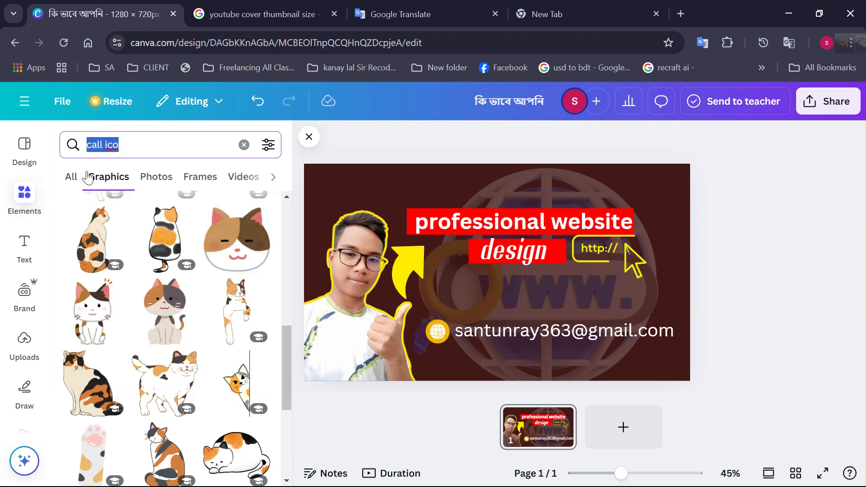
{"action": "key", "text": "BackSpace"}
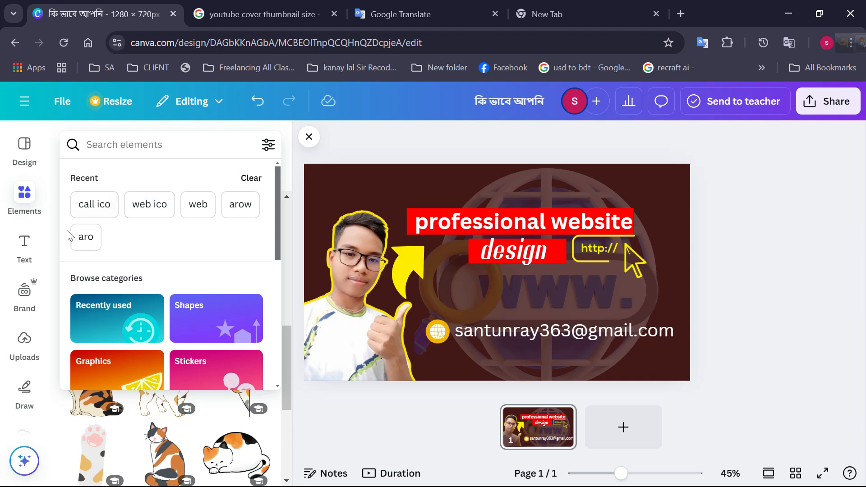
{"action": "left_click", "coordinate": [94, 204]}
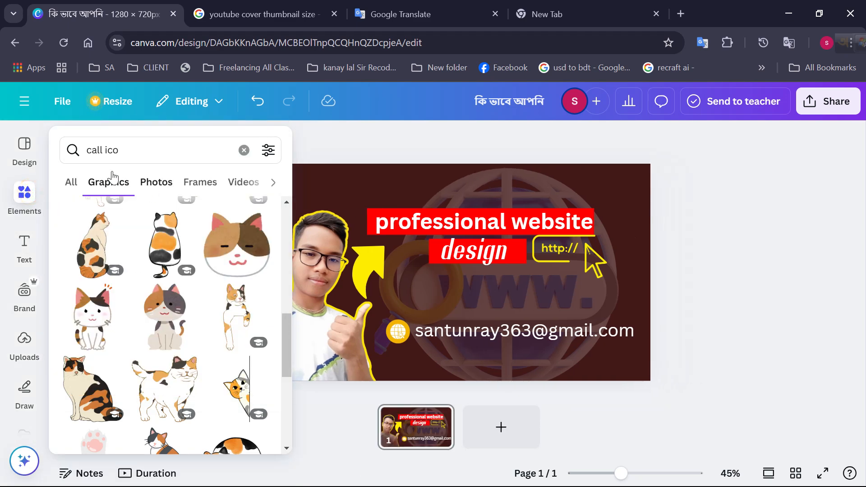
{"action": "left_click", "coordinate": [238, 155]}
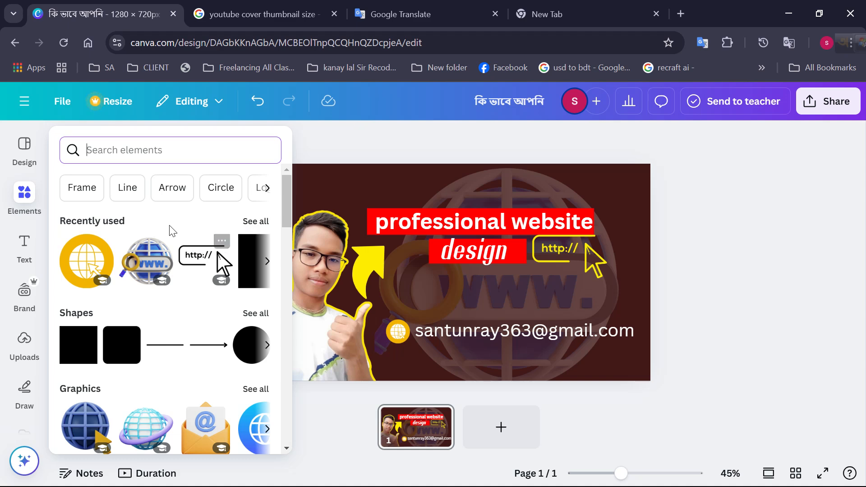
Look through the complete set of recently used elements for a call icon
{"action": "left_click", "coordinate": [253, 221]}
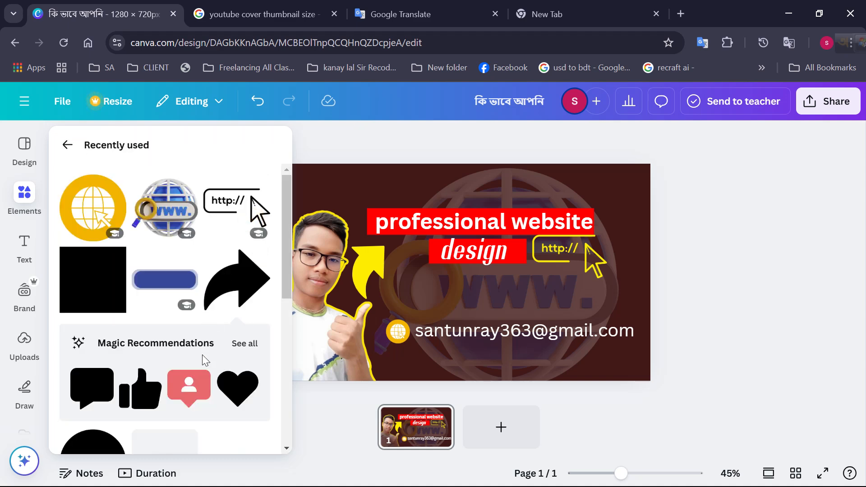
{"action": "scroll", "coordinate": [202, 354], "scroll_direction": "down", "scroll_amount": 10}
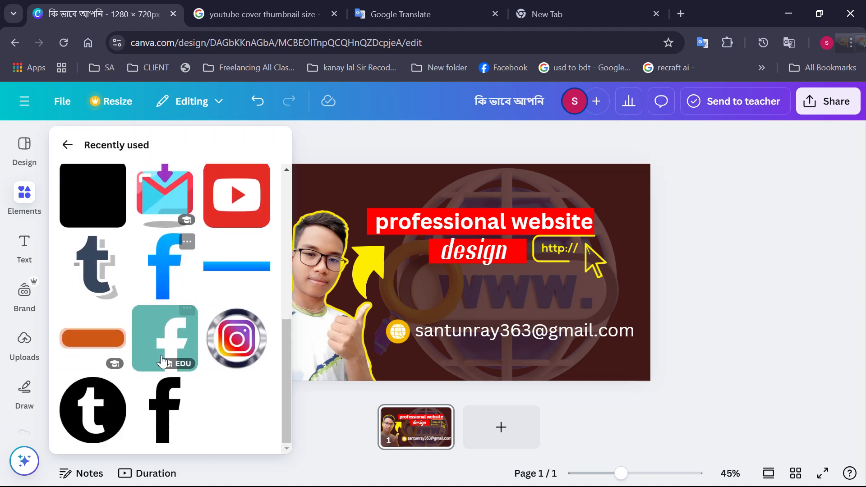
{"action": "scroll", "coordinate": [168, 395], "scroll_direction": "up", "scroll_amount": 10}
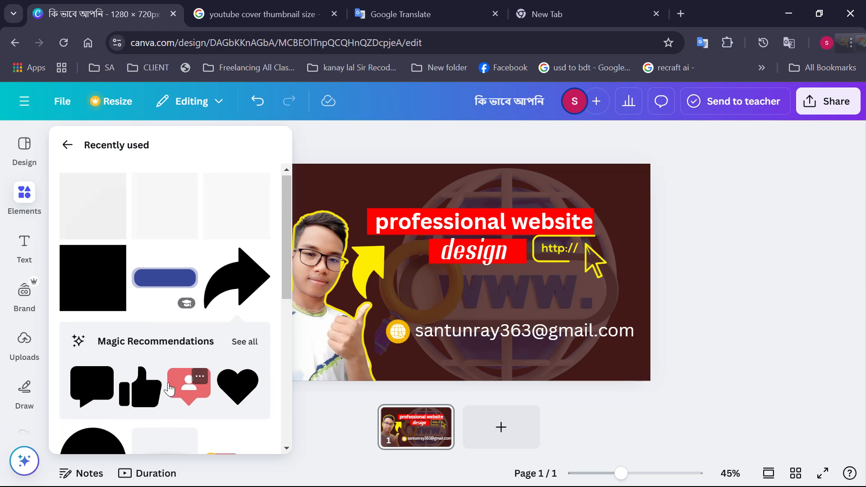
{"action": "scroll", "coordinate": [170, 388], "scroll_direction": "down", "scroll_amount": 5}
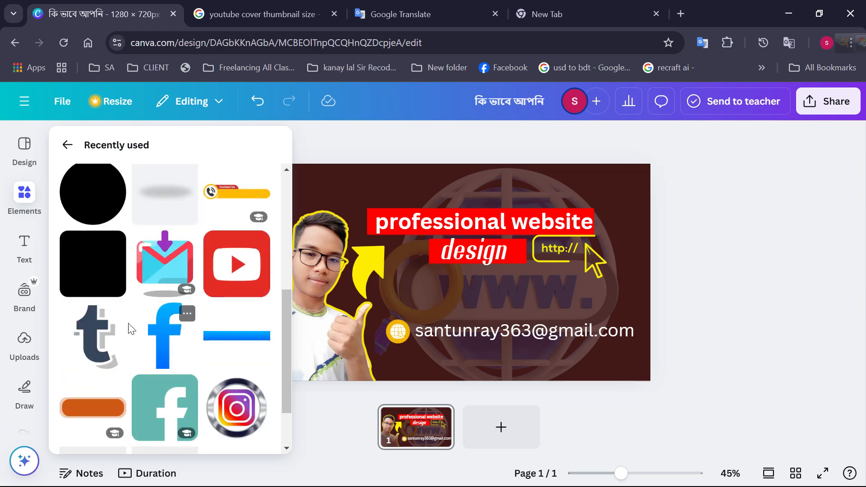
{"action": "left_click", "coordinate": [24, 246]}
{"action": "left_click", "coordinate": [24, 196]}
{"action": "scroll", "coordinate": [88, 232], "scroll_direction": "down", "scroll_amount": 3}
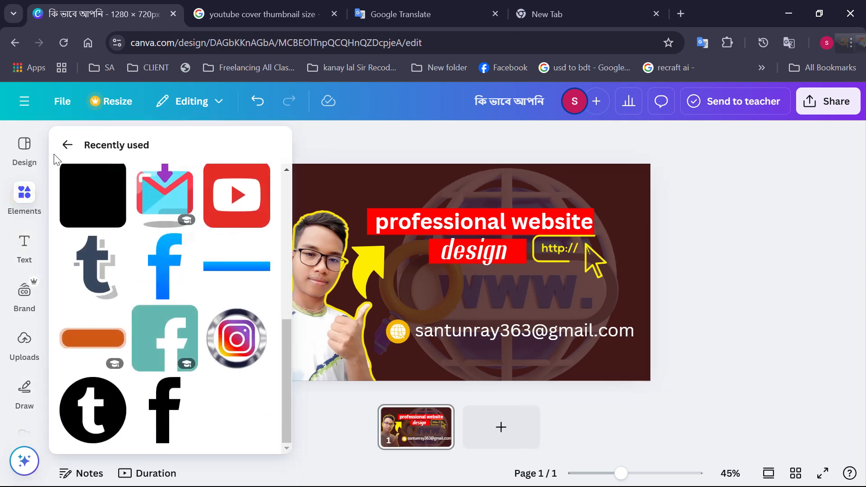
Return to the general element categories and look through the stickers, photos, grids and mockups
{"action": "left_click", "coordinate": [24, 147]}
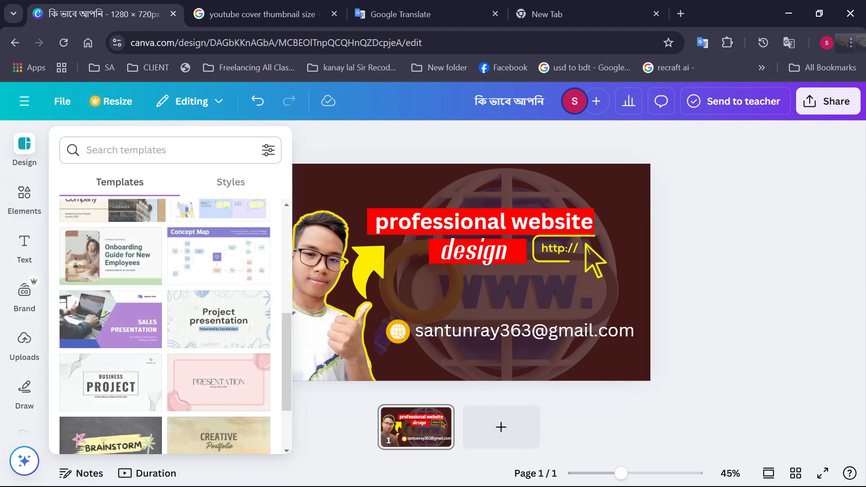
{"action": "left_click", "coordinate": [45, 201]}
{"action": "left_click", "coordinate": [24, 202]}
{"action": "left_click", "coordinate": [70, 138]}
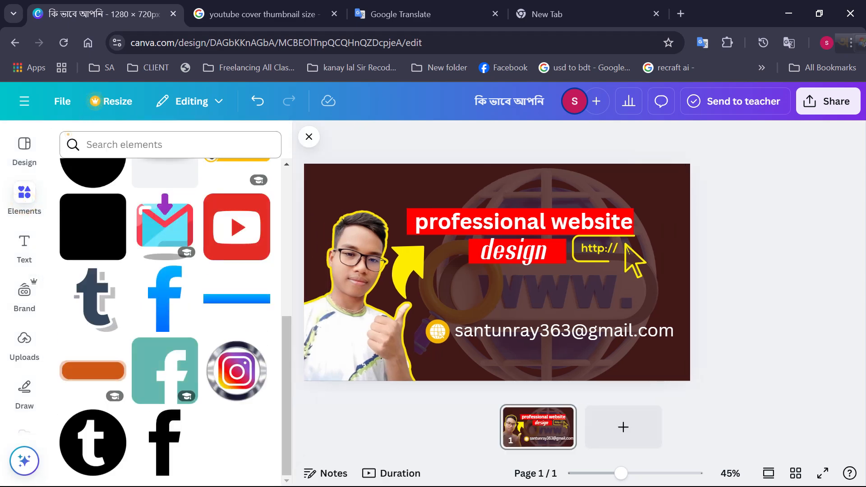
{"action": "scroll", "coordinate": [163, 288], "scroll_direction": "down", "scroll_amount": 5}
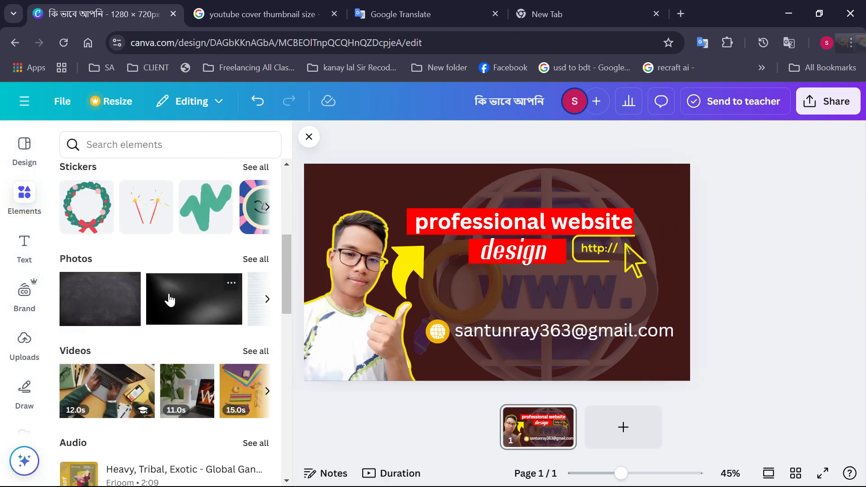
{"action": "scroll", "coordinate": [169, 299], "scroll_direction": "down", "scroll_amount": 15}
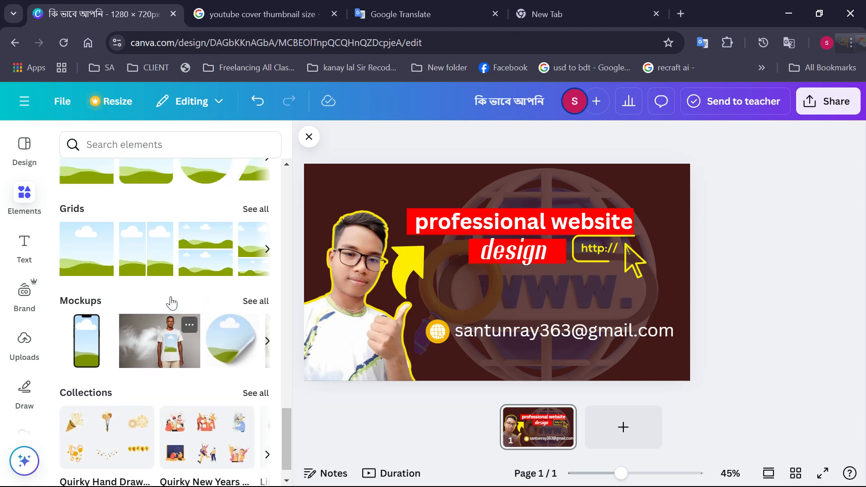
{"action": "scroll", "coordinate": [171, 303], "scroll_direction": "up", "scroll_amount": 12}
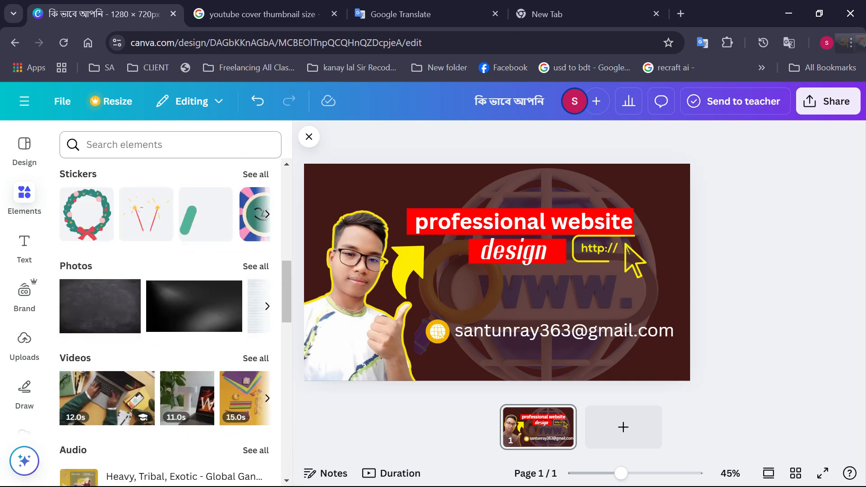
Search the elements for "ico", limit the results to graphics and look through them
{"action": "left_click", "coordinate": [115, 150]}
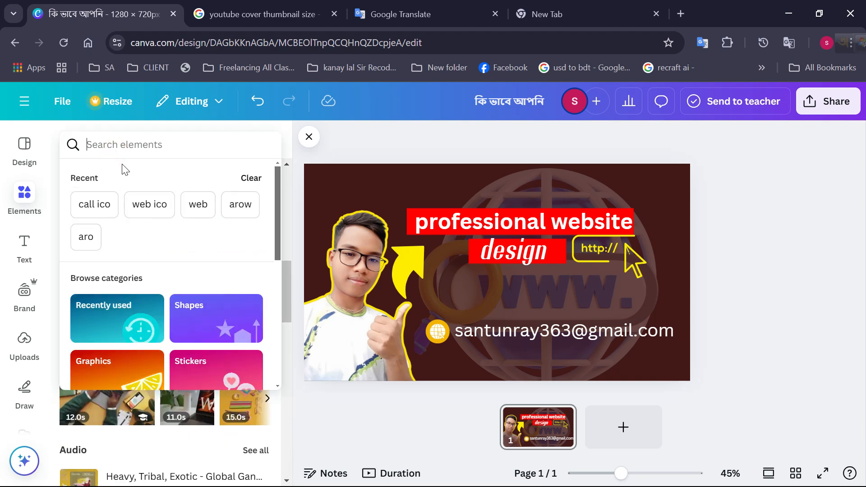
{"action": "type", "text": "ico"}
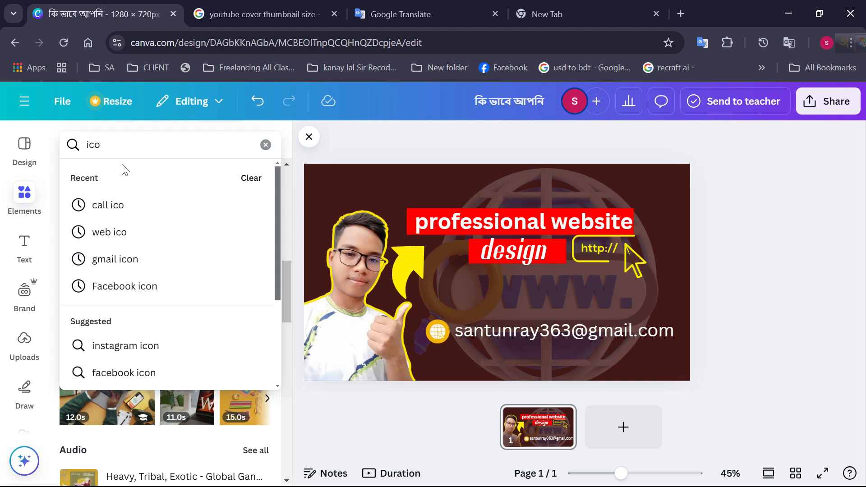
{"action": "key", "text": "Return"}
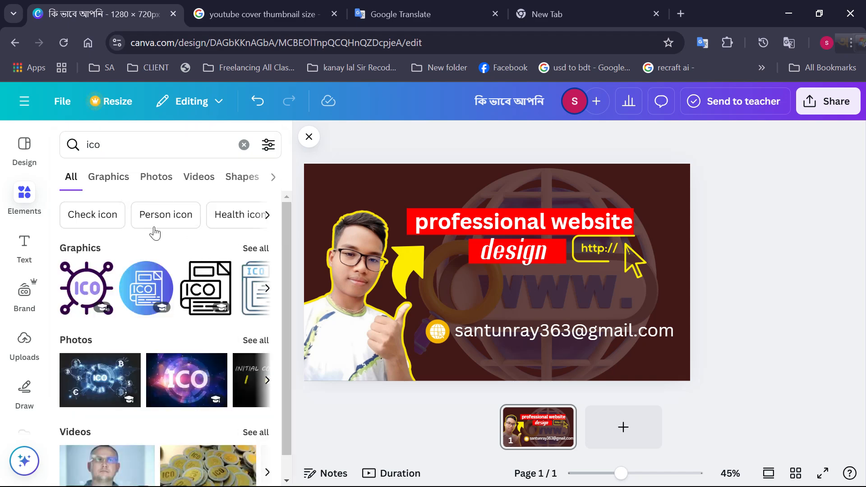
{"action": "left_click", "coordinate": [112, 180]}
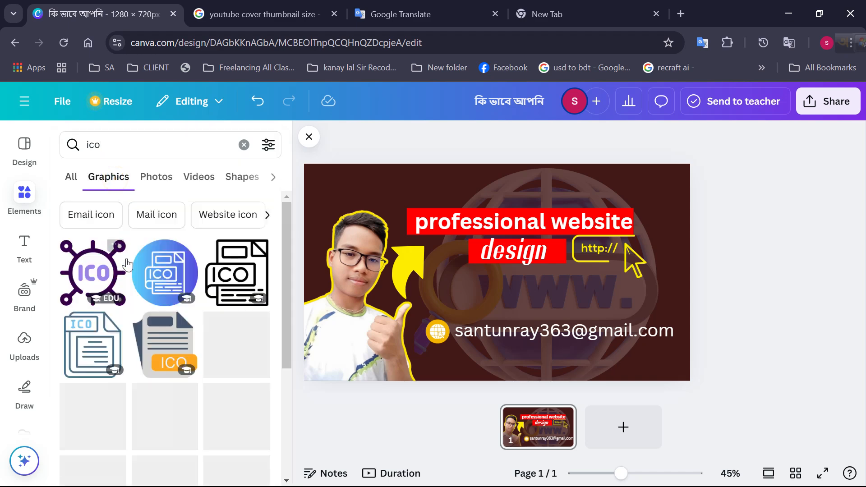
{"action": "scroll", "coordinate": [161, 264], "scroll_direction": "down", "scroll_amount": 5}
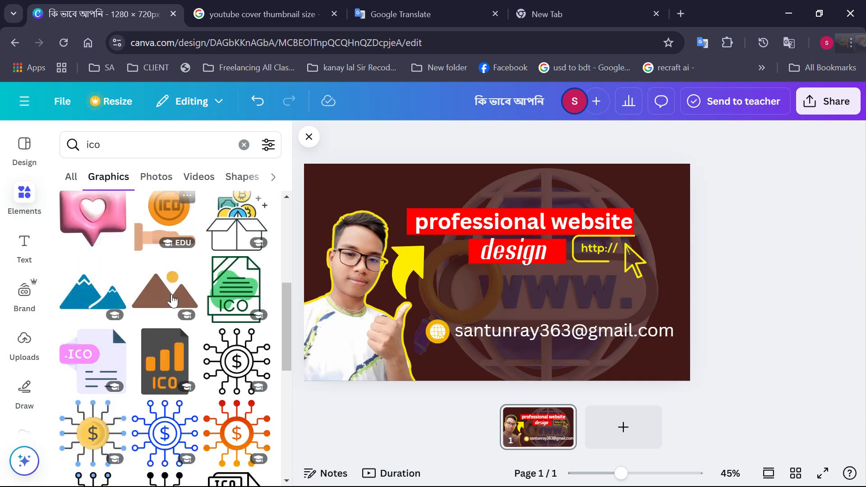
{"action": "scroll", "coordinate": [173, 300], "scroll_direction": "down", "scroll_amount": 5}
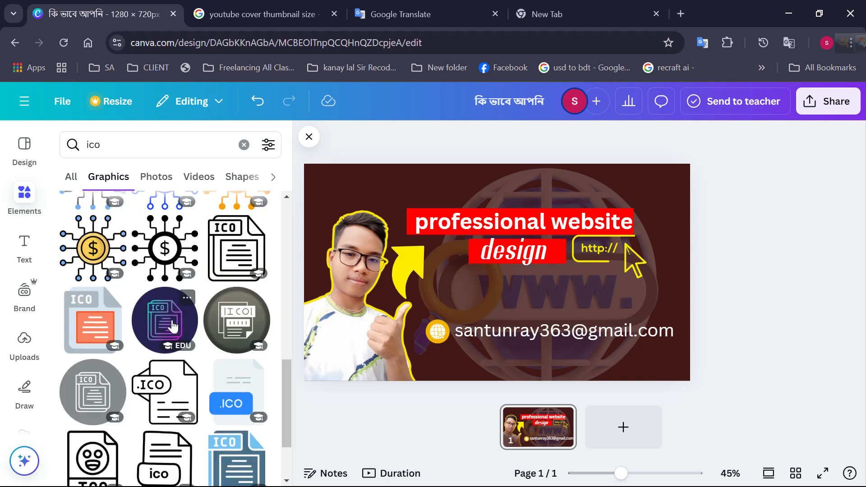
{"action": "scroll", "coordinate": [173, 326], "scroll_direction": "down", "scroll_amount": 1}
{"action": "scroll", "coordinate": [174, 340], "scroll_direction": "down", "scroll_amount": 2}
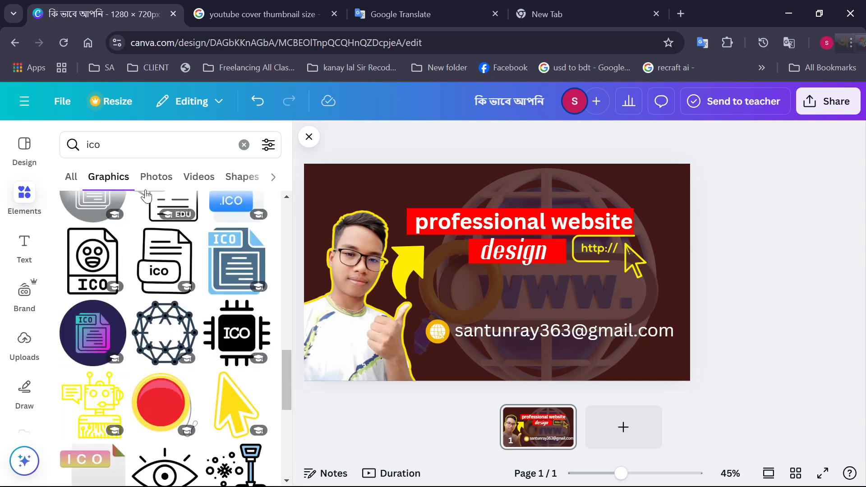
Find "phone icon" graphics, add the round black-and-gold handset icon to the thumbnail and move it lower over the e-mail line
{"action": "left_click", "coordinate": [83, 144]}
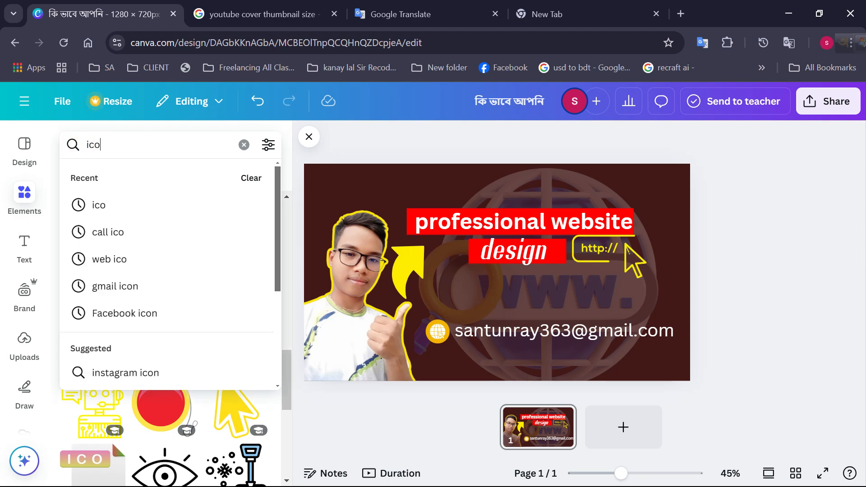
{"action": "type", "text": "p"}
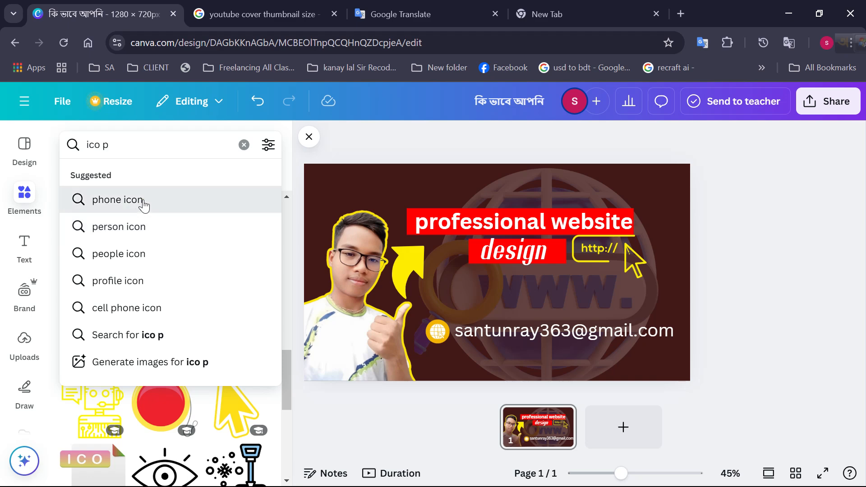
{"action": "left_click", "coordinate": [141, 201]}
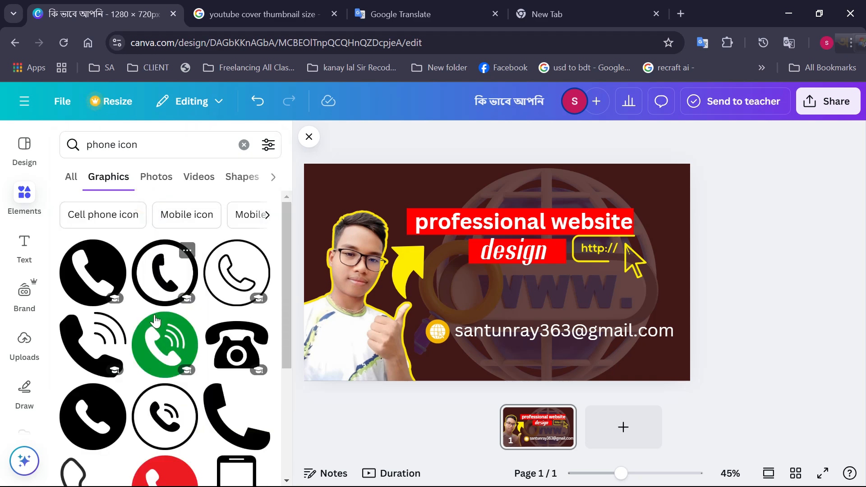
{"action": "scroll", "coordinate": [201, 366], "scroll_direction": "down", "scroll_amount": 9}
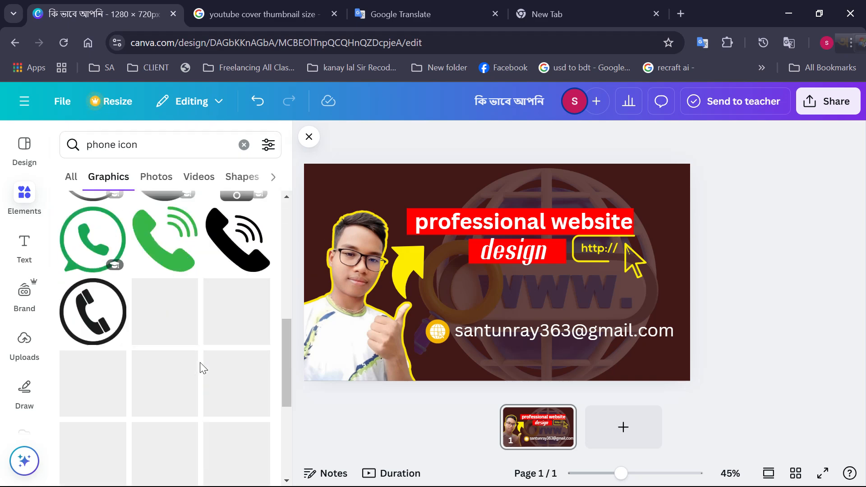
{"action": "scroll", "coordinate": [169, 361], "scroll_direction": "down", "scroll_amount": 5}
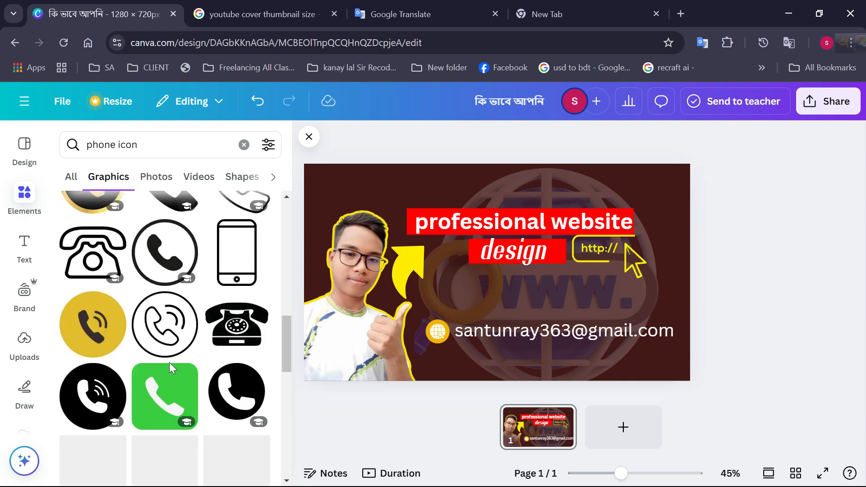
{"action": "scroll", "coordinate": [104, 294], "scroll_direction": "up", "scroll_amount": 3}
{"action": "left_click", "coordinate": [92, 314]}
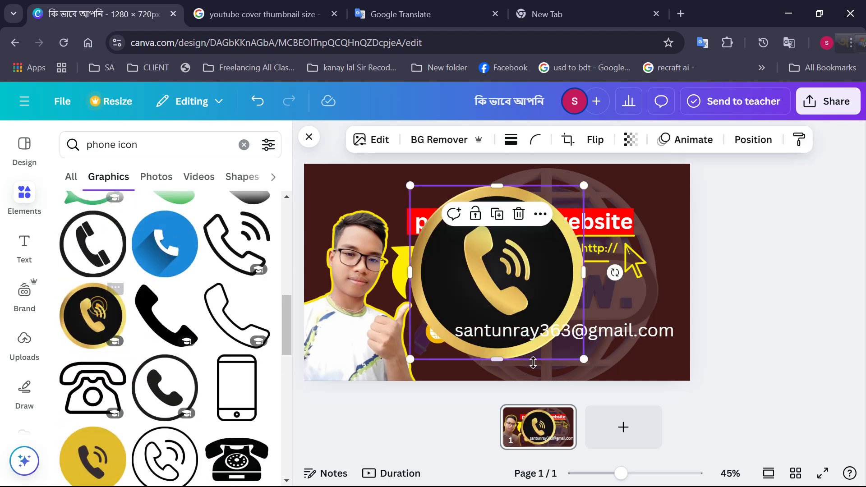
{"action": "left_click_drag", "start_coordinate": [514, 332], "coordinate": [497, 384]}
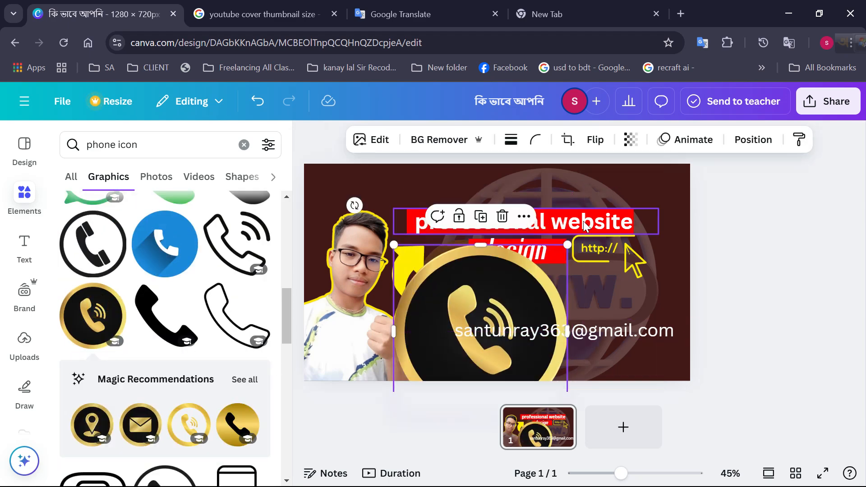
Shrink the black-and-gold handset icon to a small badge directly below the globe icon beside the e-mail line
{"action": "left_click_drag", "start_coordinate": [566, 245], "coordinate": [454, 340]}
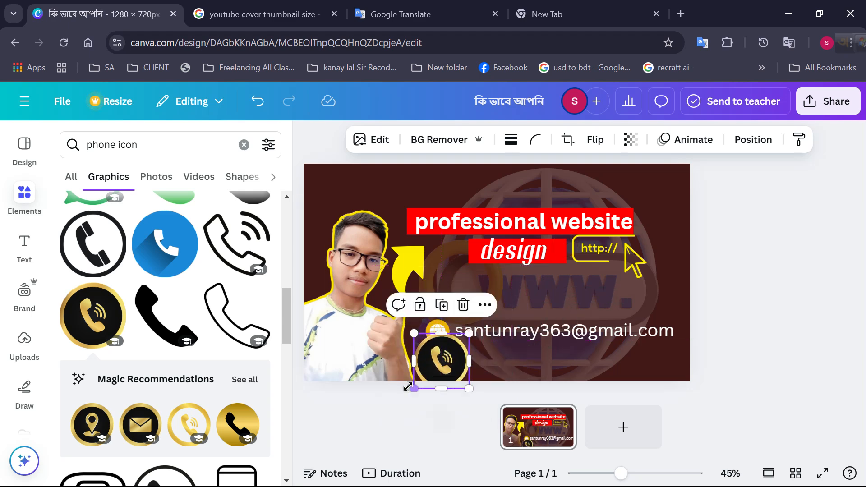
{"action": "left_click_drag", "start_coordinate": [414, 388], "coordinate": [445, 368]}
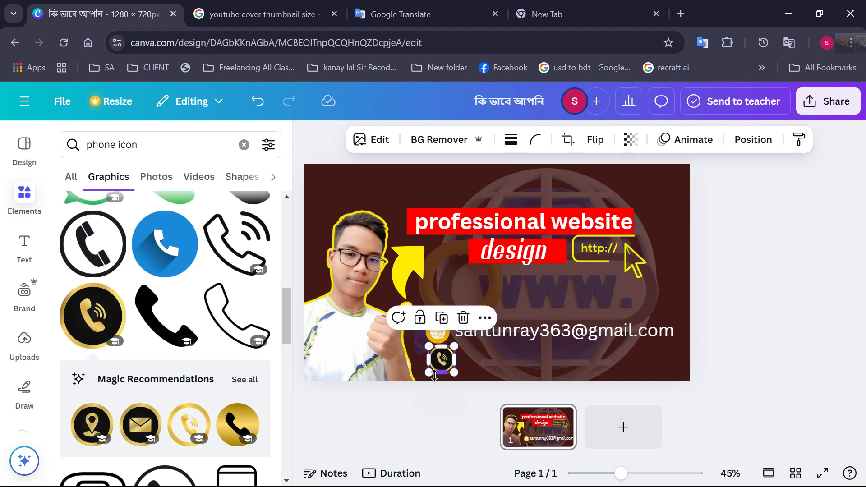
Replace the black-and-gold handset icon with the round yellow handset graphic, sized down to match the globe icon and placed directly below it
{"action": "scroll", "coordinate": [231, 415], "scroll_direction": "down", "scroll_amount": 5}
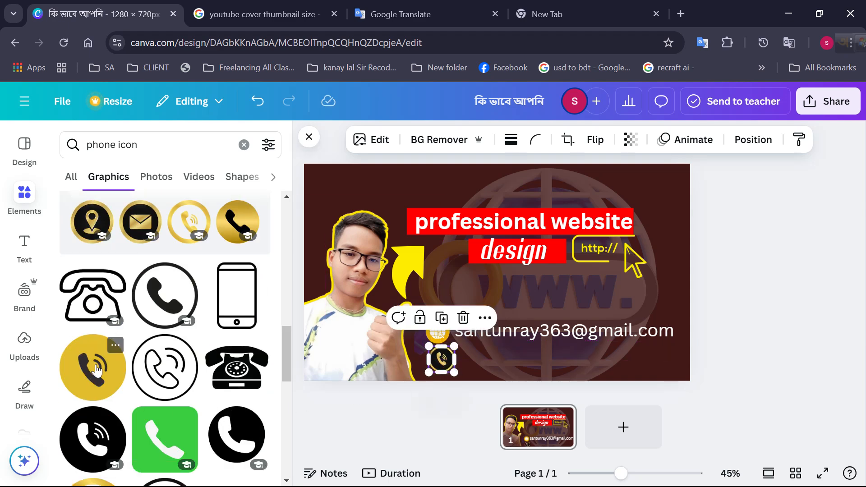
{"action": "scroll", "coordinate": [96, 371], "scroll_direction": "down", "scroll_amount": 3}
{"action": "scroll", "coordinate": [90, 321], "scroll_direction": "up", "scroll_amount": 3}
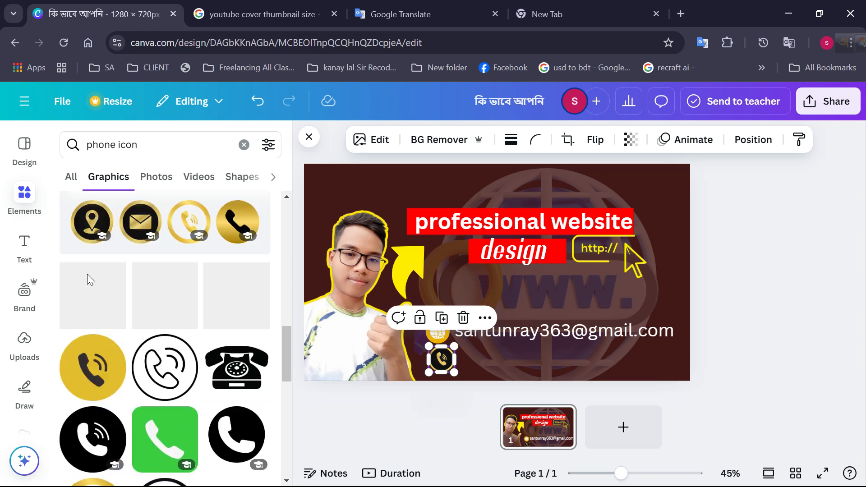
{"action": "left_click", "coordinate": [92, 368]}
{"action": "left_click_drag", "start_coordinate": [483, 282], "coordinate": [485, 338]}
{"action": "left_click", "coordinate": [441, 360]}
{"action": "key", "text": "Delete"}
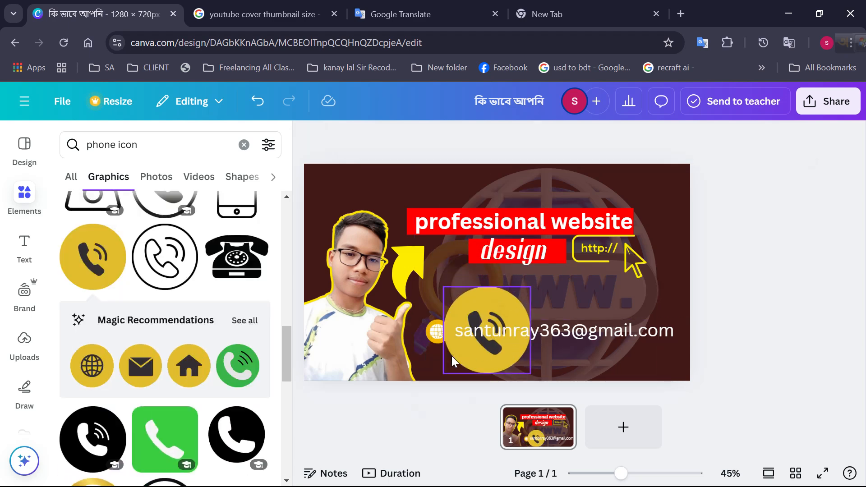
{"action": "left_click_drag", "start_coordinate": [470, 359], "coordinate": [413, 391]}
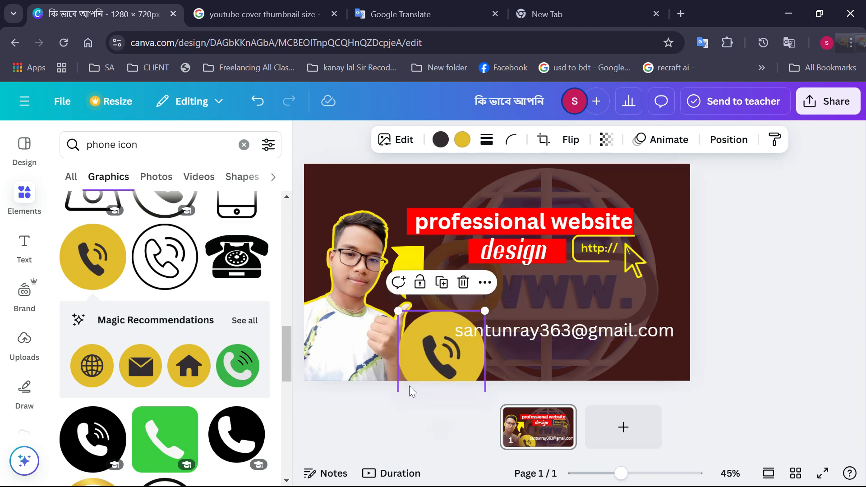
{"action": "left_click_drag", "start_coordinate": [484, 311], "coordinate": [442, 364]}
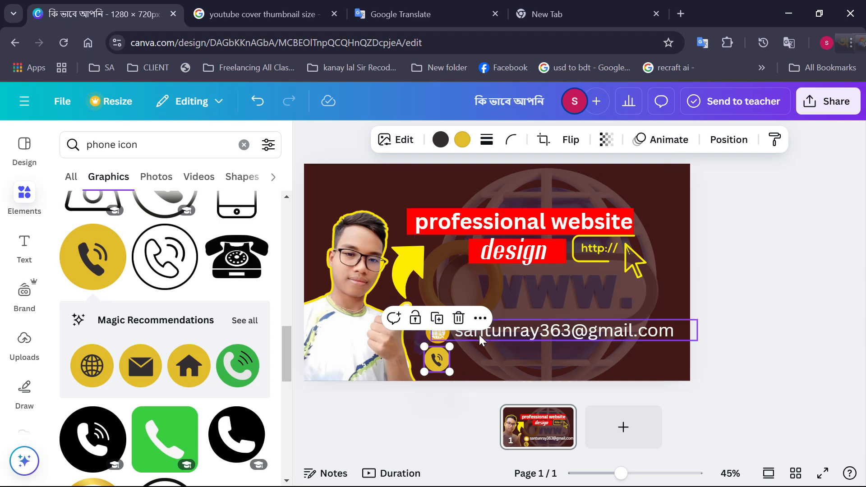
Duplicate the e-mail text line and place the copy directly beneath the original
{"action": "left_click", "coordinate": [522, 331]}
{"action": "left_click", "coordinate": [564, 291]}
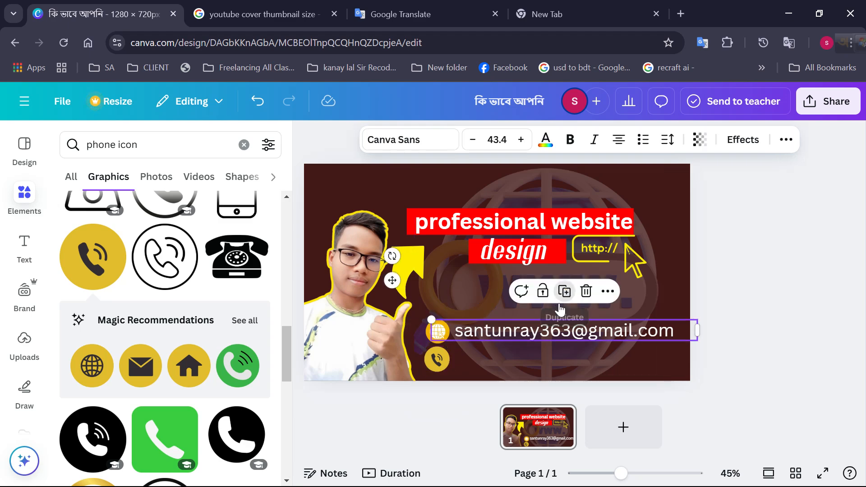
{"action": "left_click_drag", "start_coordinate": [535, 346], "coordinate": [535, 367]}
Replace the duplicated line's text with the contact phone number and align it beside the yellow handset icon, closing the element search results
{"action": "double_click", "coordinate": [536, 363]}
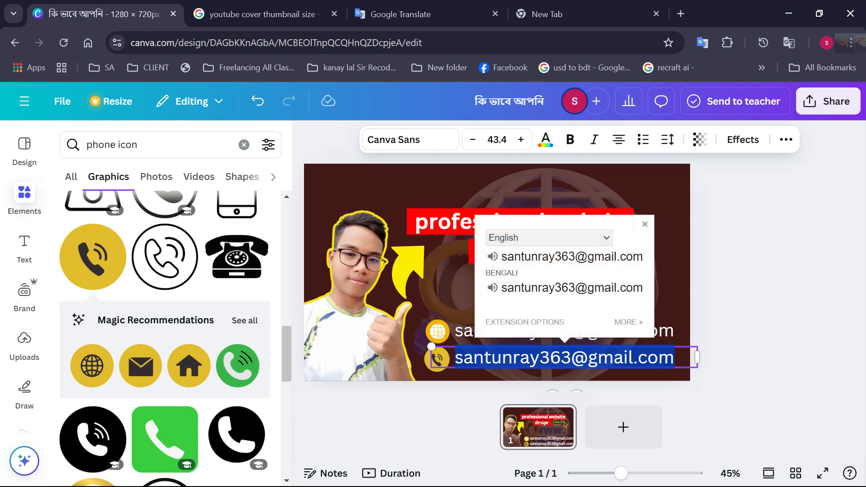
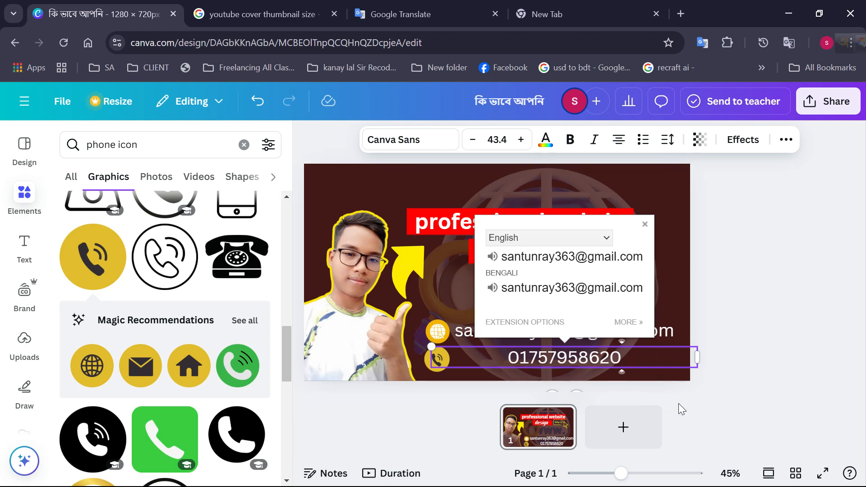
{"action": "left_click", "coordinate": [692, 406]}
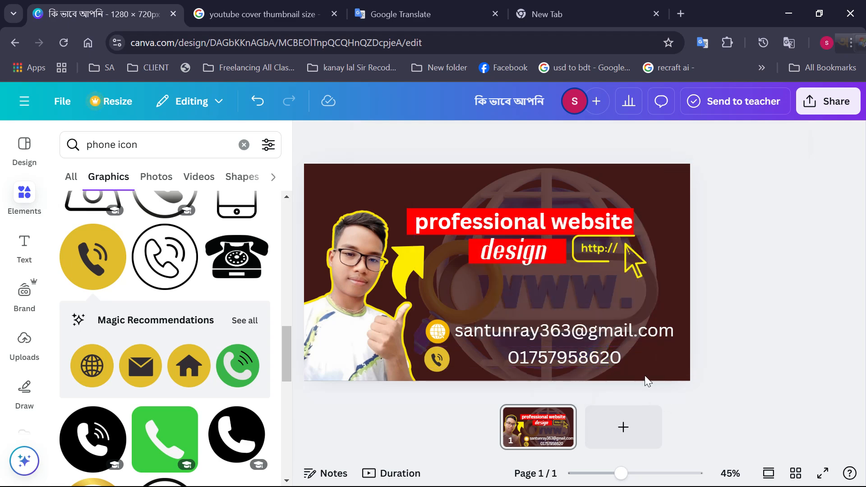
{"action": "left_click_drag", "start_coordinate": [629, 363], "coordinate": [577, 364]}
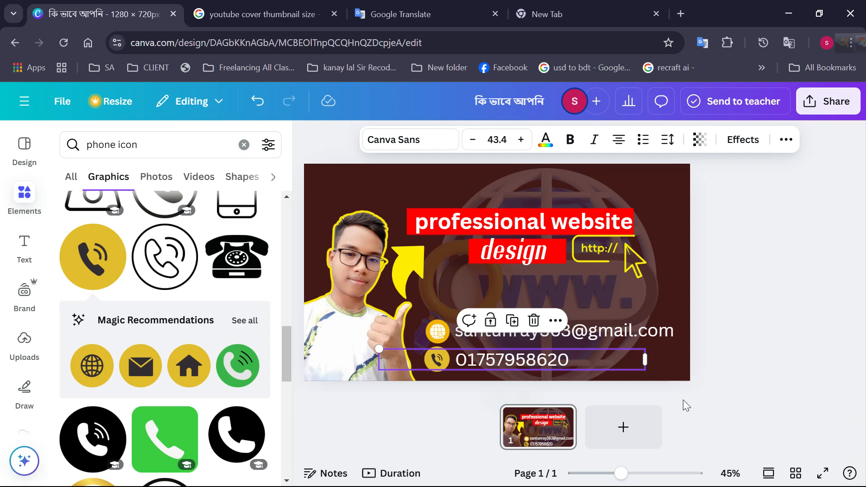
{"action": "left_click", "coordinate": [748, 391]}
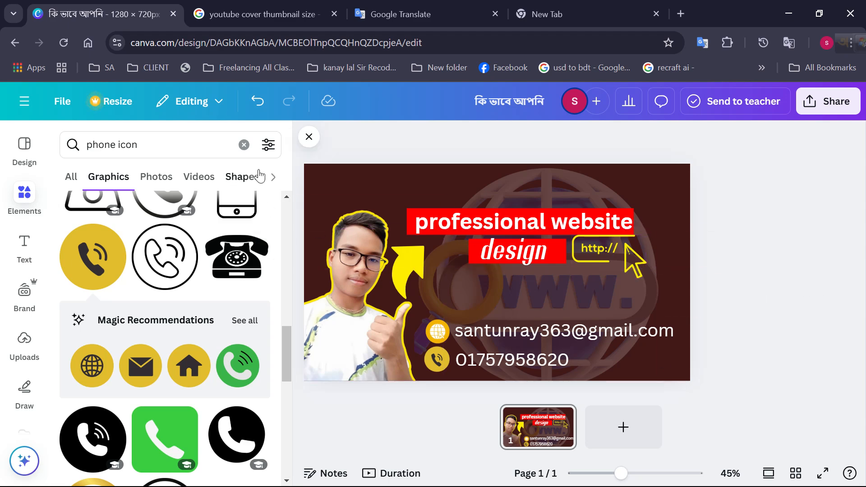
{"action": "left_click", "coordinate": [304, 132]}
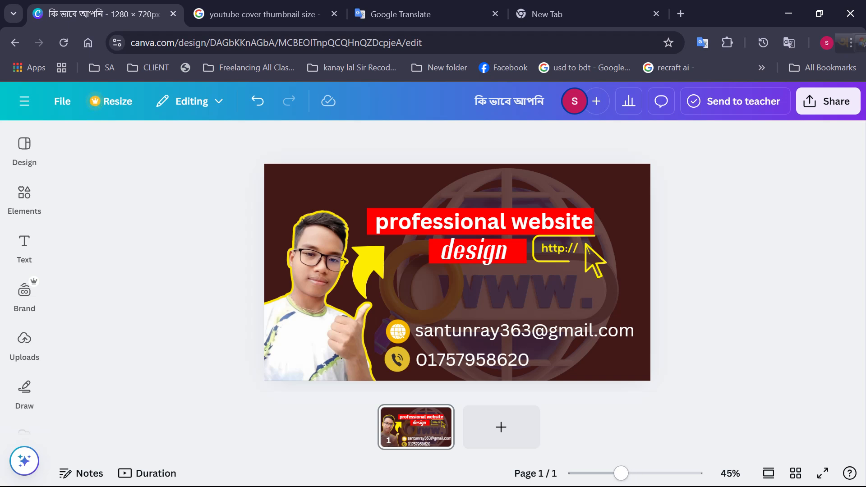
Minimize the browser, dismiss CapCut's export dialog and minimize CapCut to reach the desktop, showing the hidden system tray icons
{"action": "left_click", "coordinate": [789, 15]}
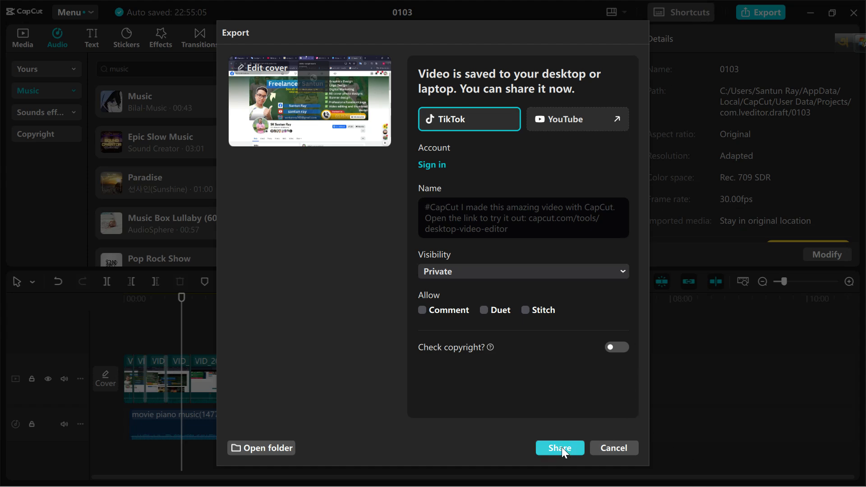
{"action": "left_click", "coordinate": [609, 448]}
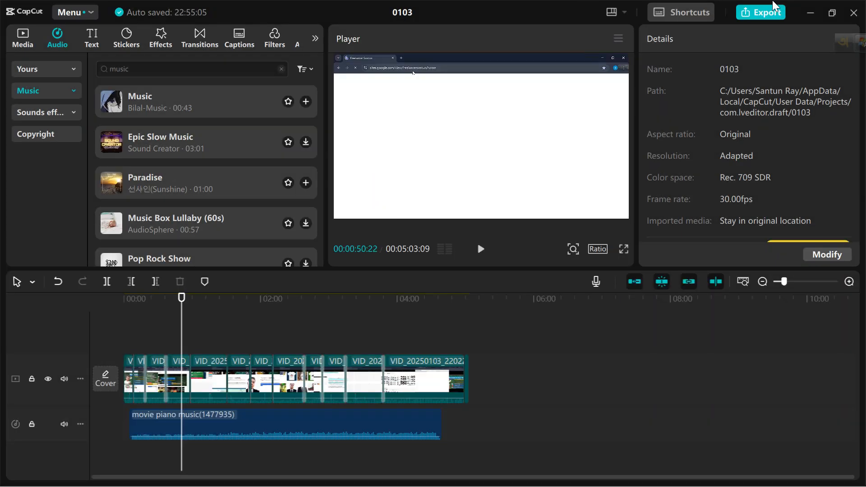
{"action": "left_click", "coordinate": [811, 13]}
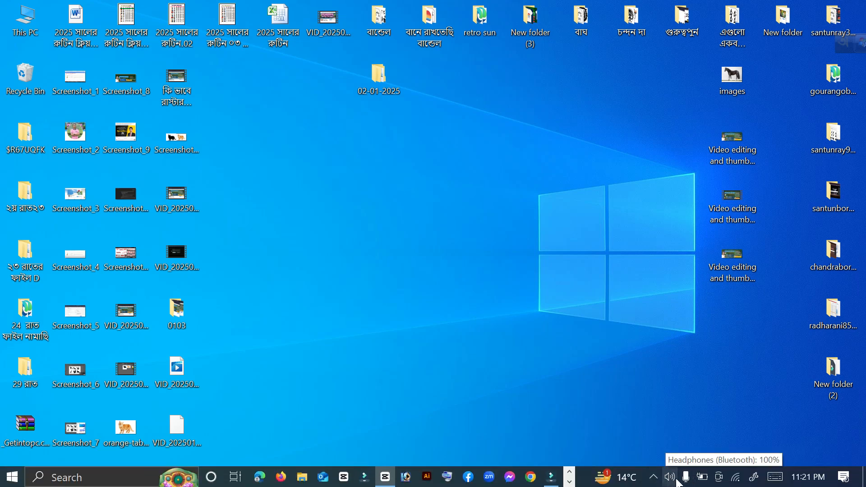
{"action": "left_click", "coordinate": [653, 477]}
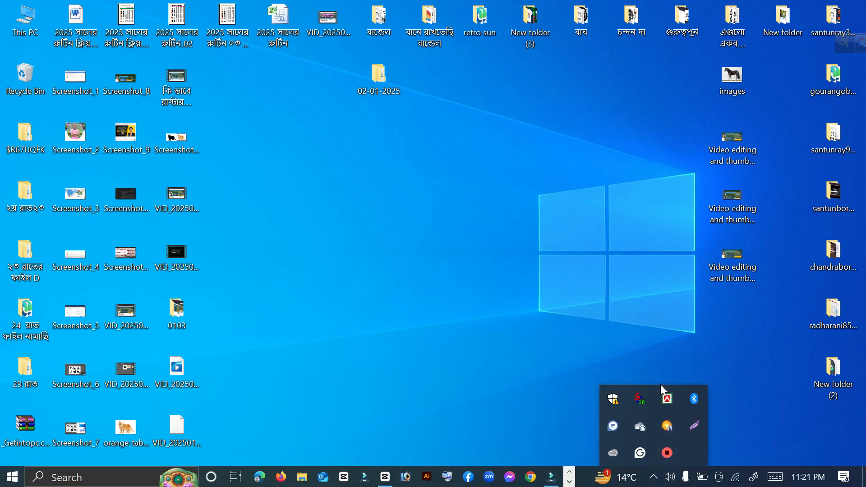